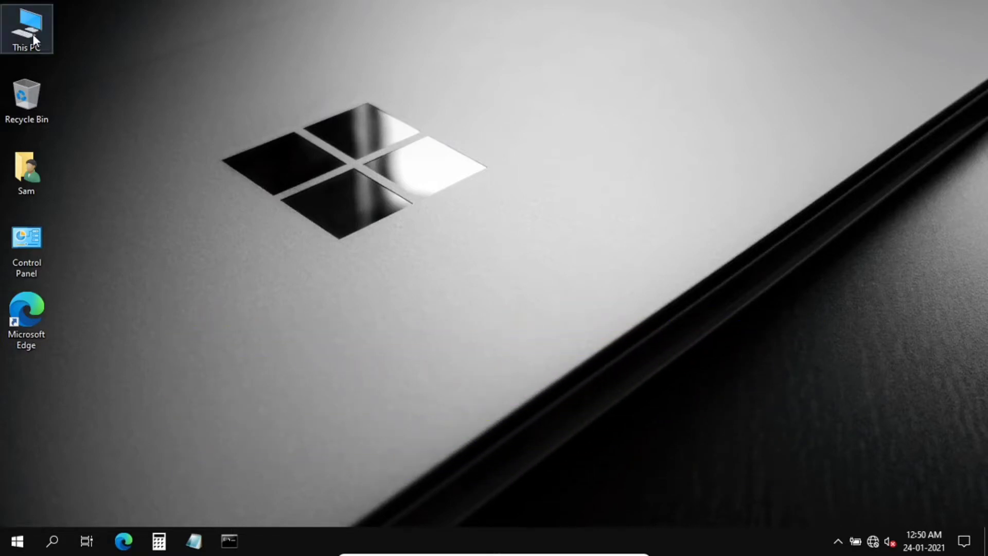
Step: Open the Performance Options from the advanced system settings and set visual effects to Adjust for best performance
key(super+e)
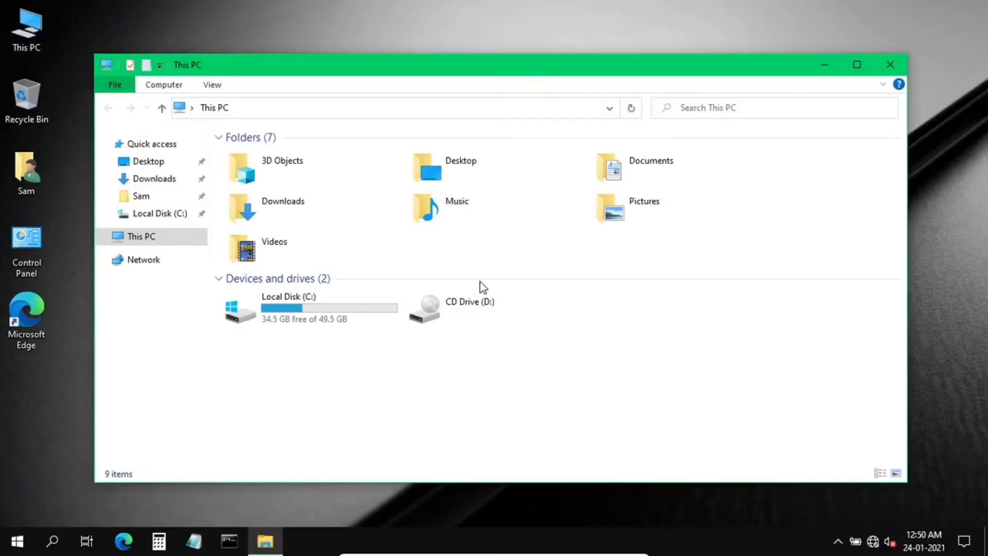
right_click(498, 376)
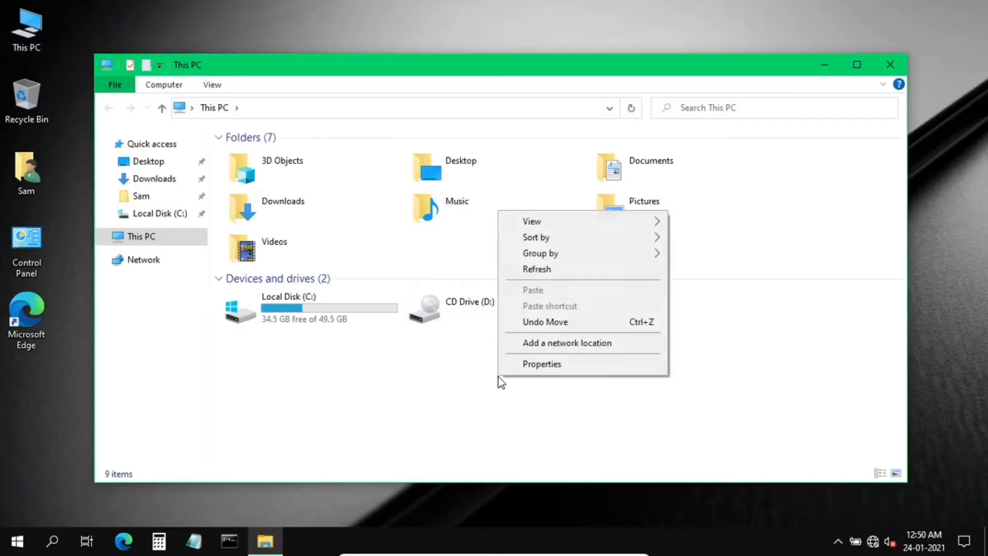
click(521, 369)
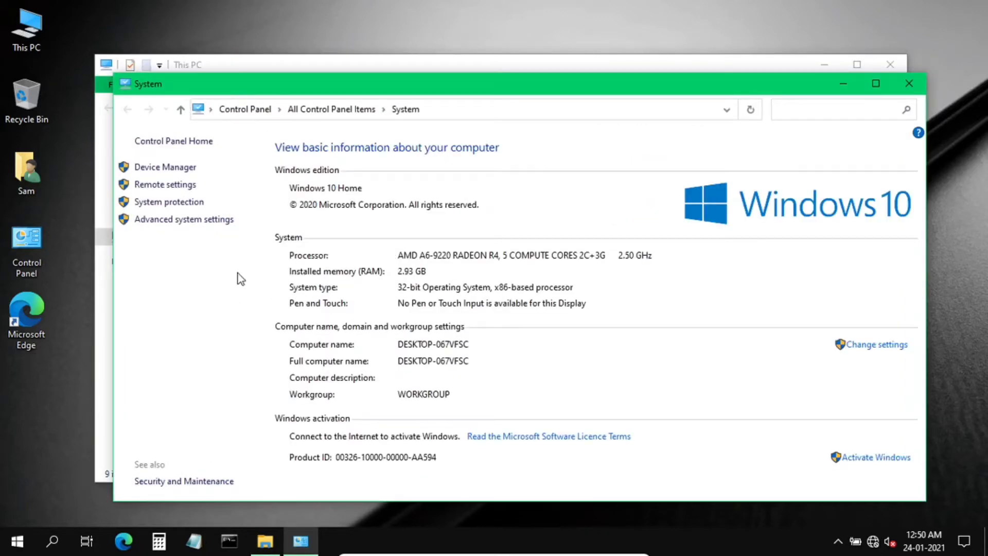
click(177, 221)
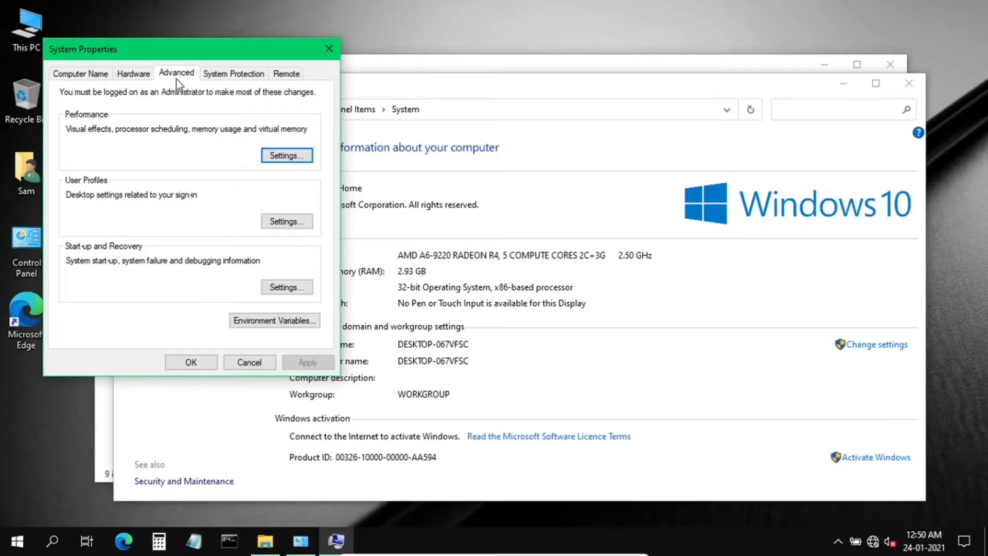
click(286, 155)
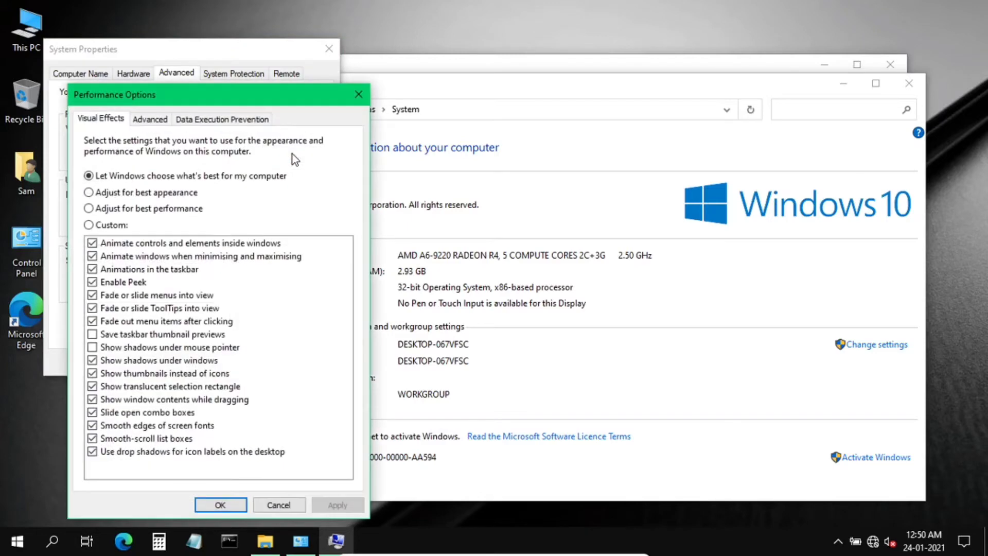
click(89, 209)
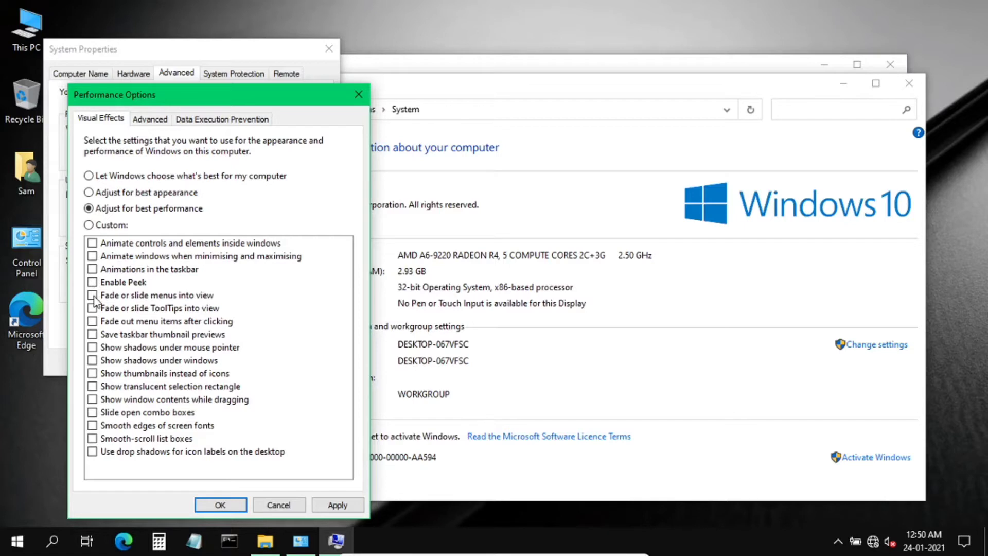
Step: Enable and apply saved taskbar previews, thumbnails instead of icons, translucent selection rectangle, window contents while dragging, smooth font edges and desktop icon-label drop shadows
click(92, 334)
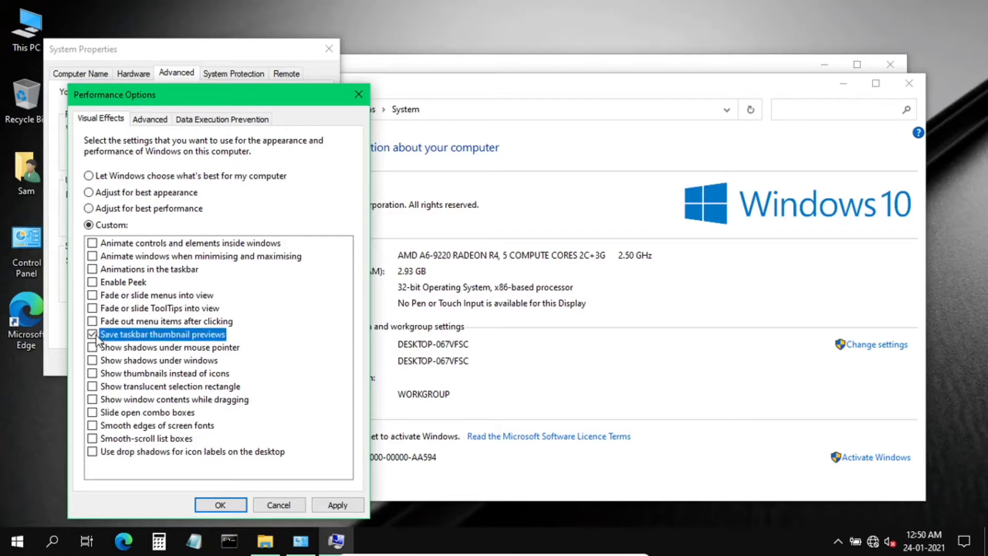
click(93, 374)
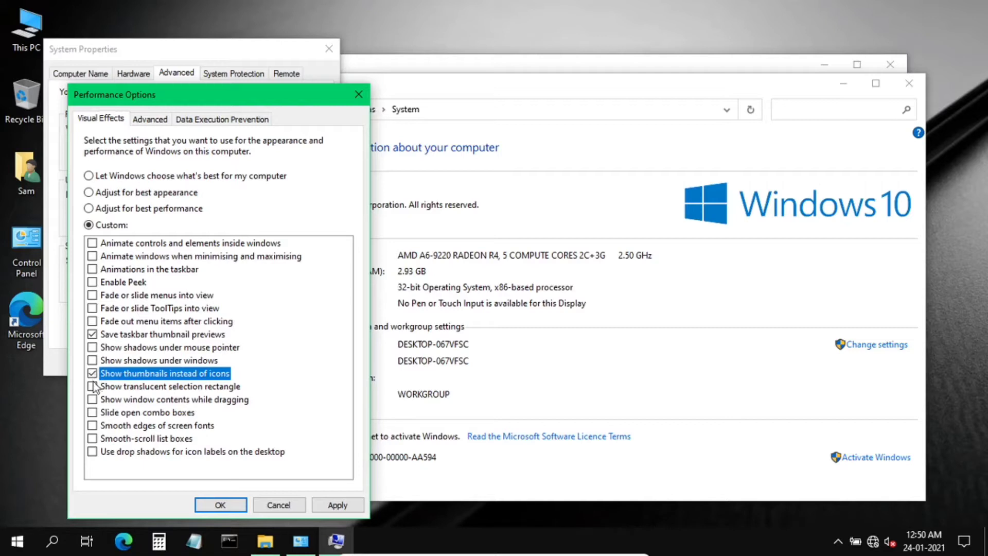
click(93, 387)
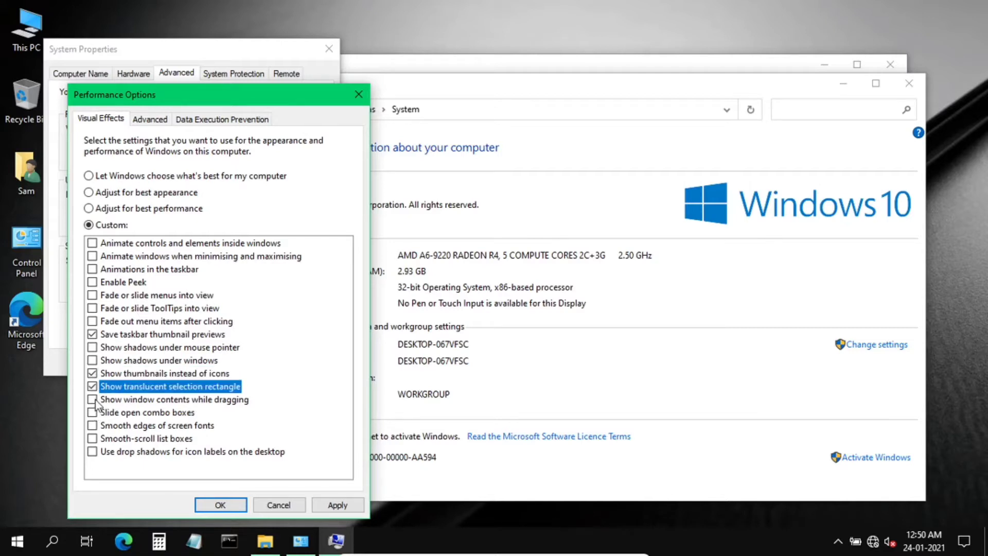
click(93, 398)
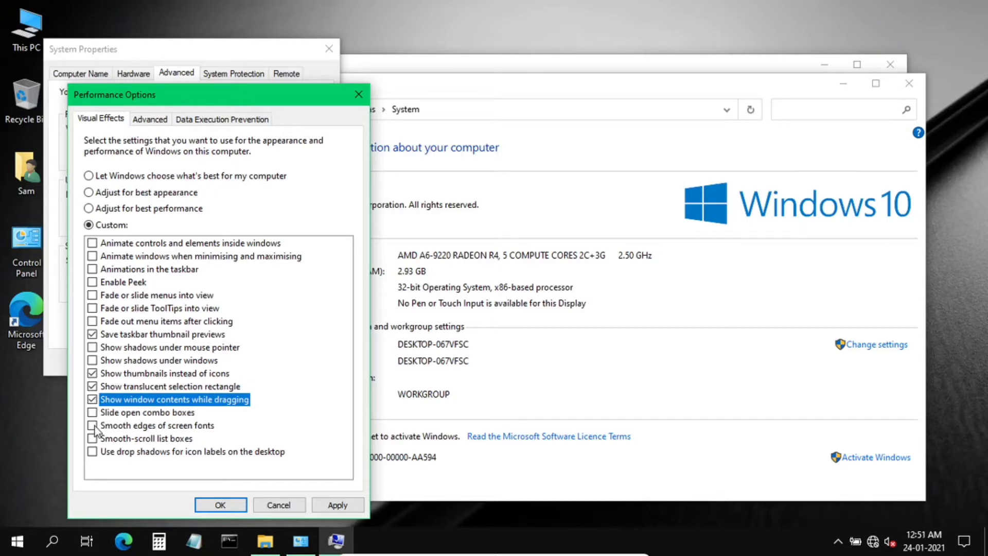
click(94, 425)
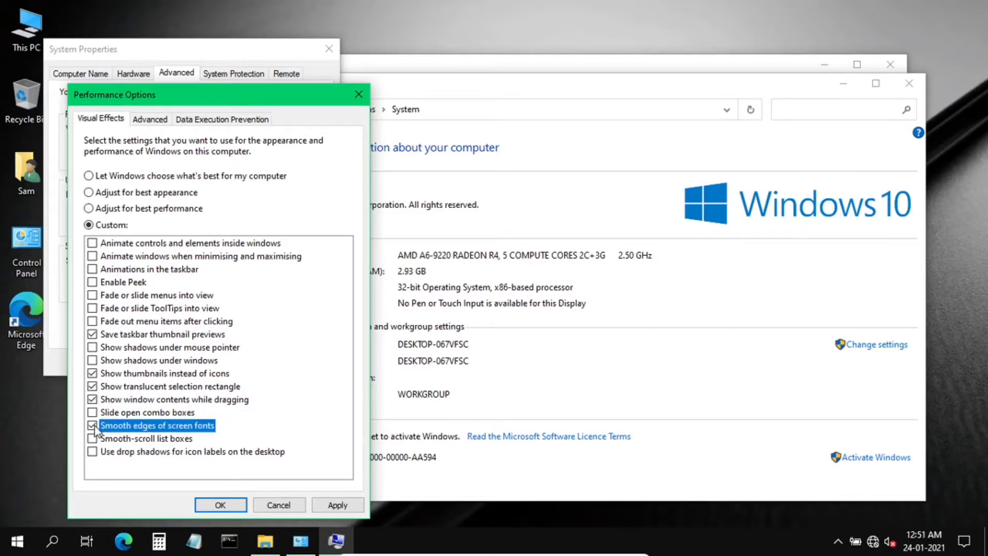
click(94, 452)
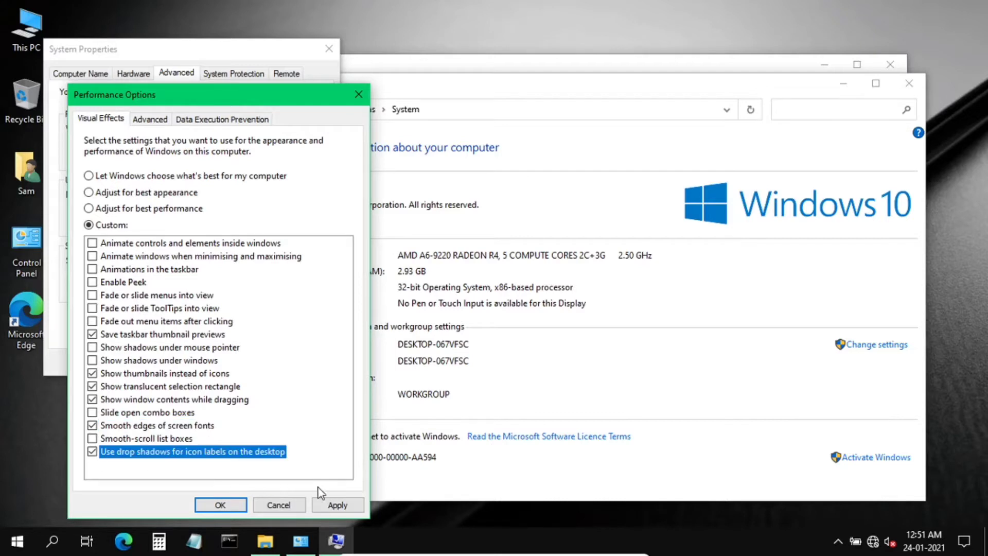
click(337, 506)
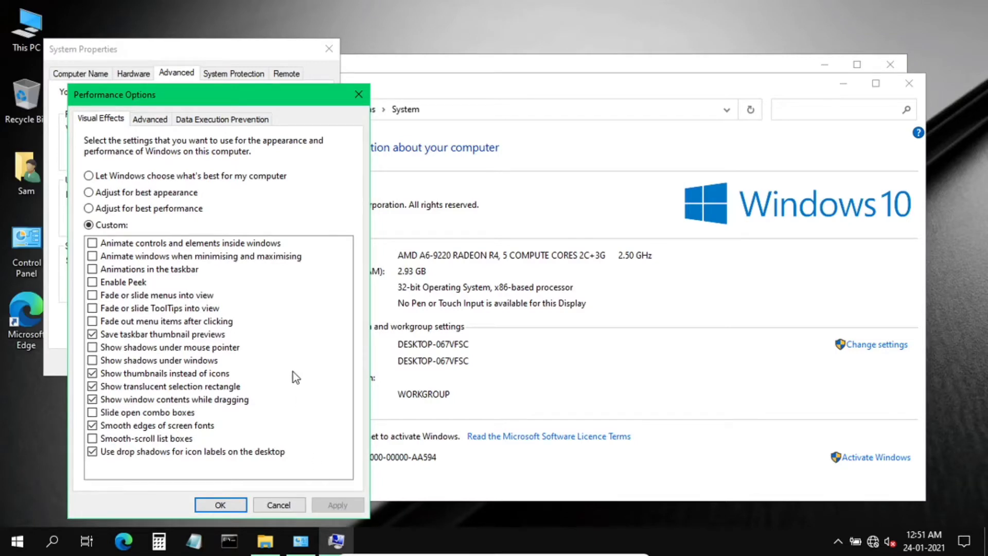
click(227, 504)
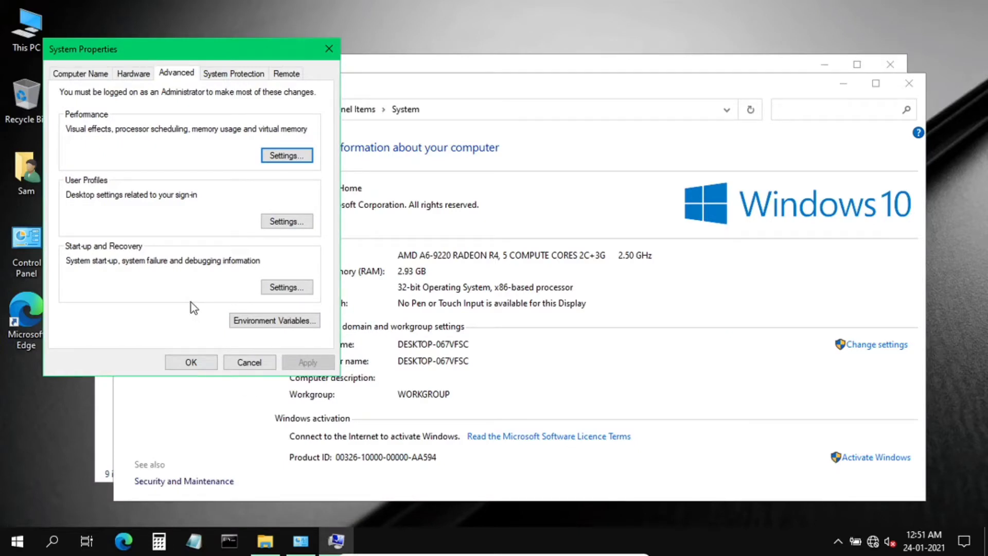
Step: Confirm System Properties and close the System and This PC windows
click(207, 357)
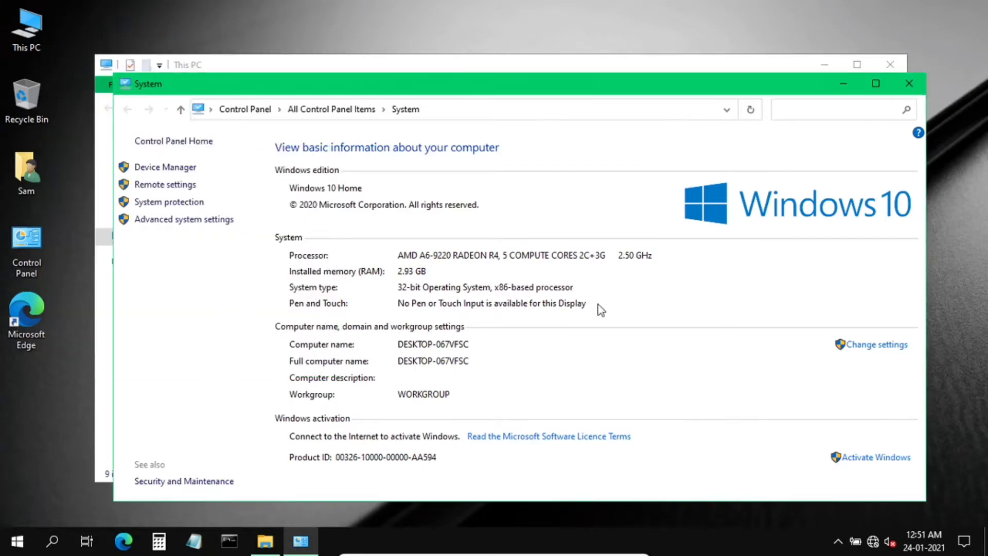
click(909, 84)
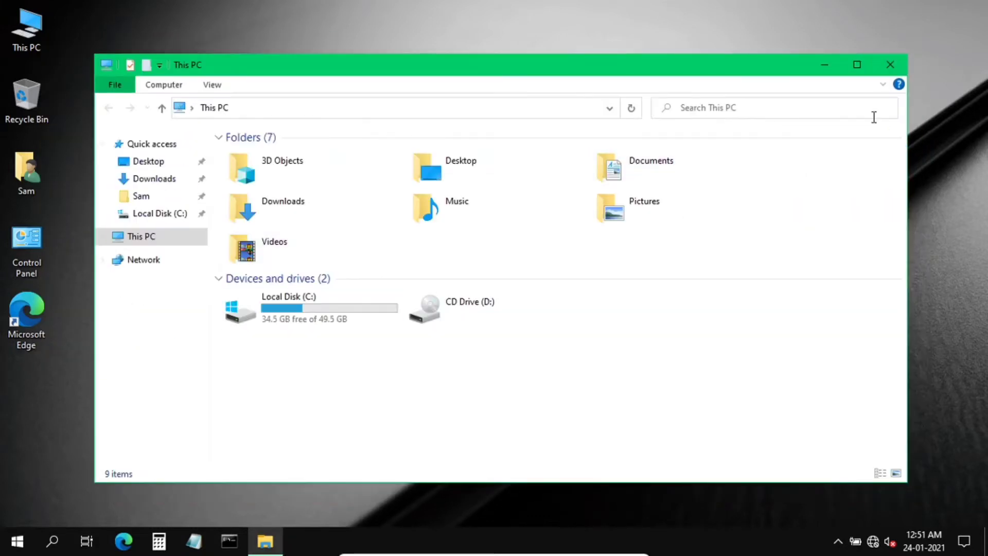
click(897, 68)
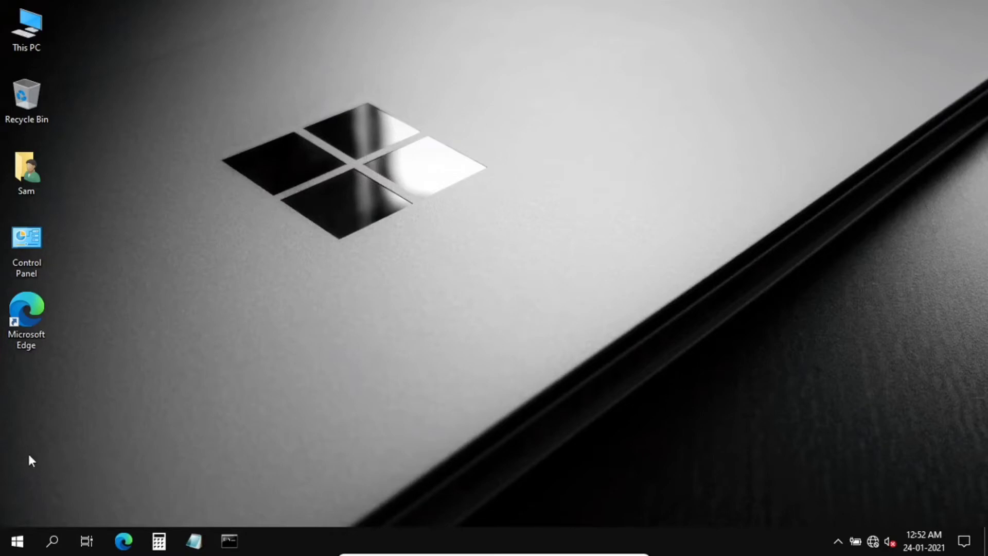
Step: Open Defragment and Optimise Drives from the Control Panel's Administrative Tools
click(21, 257)
double_click(18, 255)
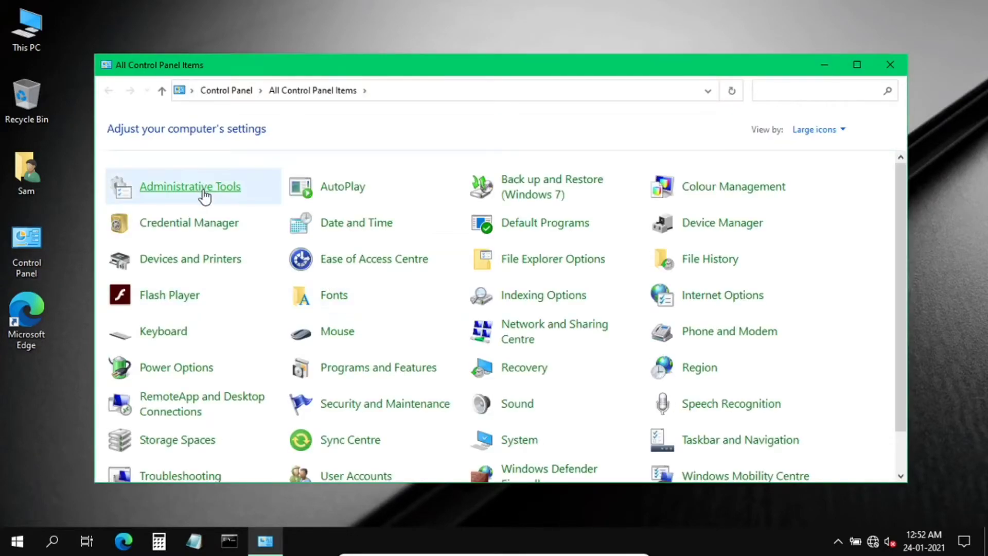
click(202, 187)
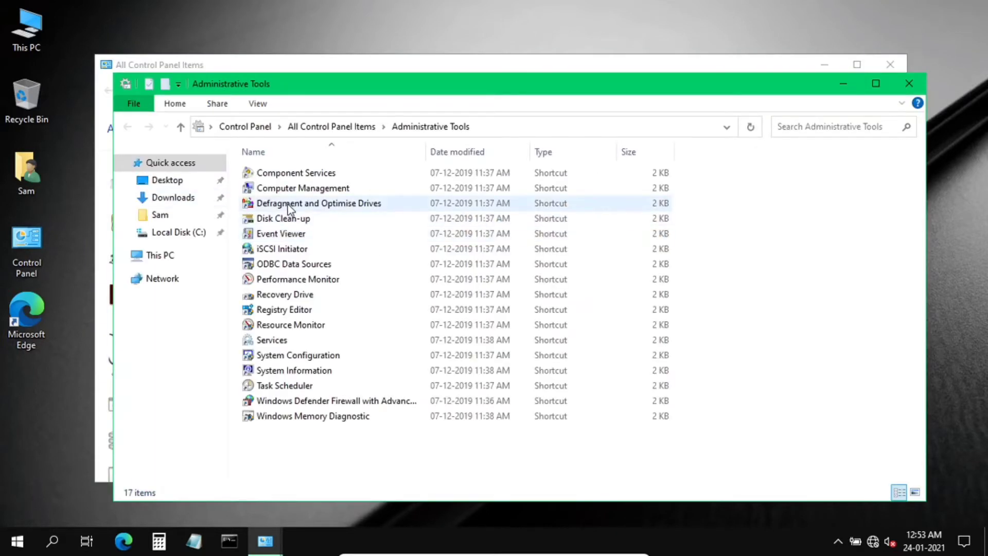
double_click(290, 204)
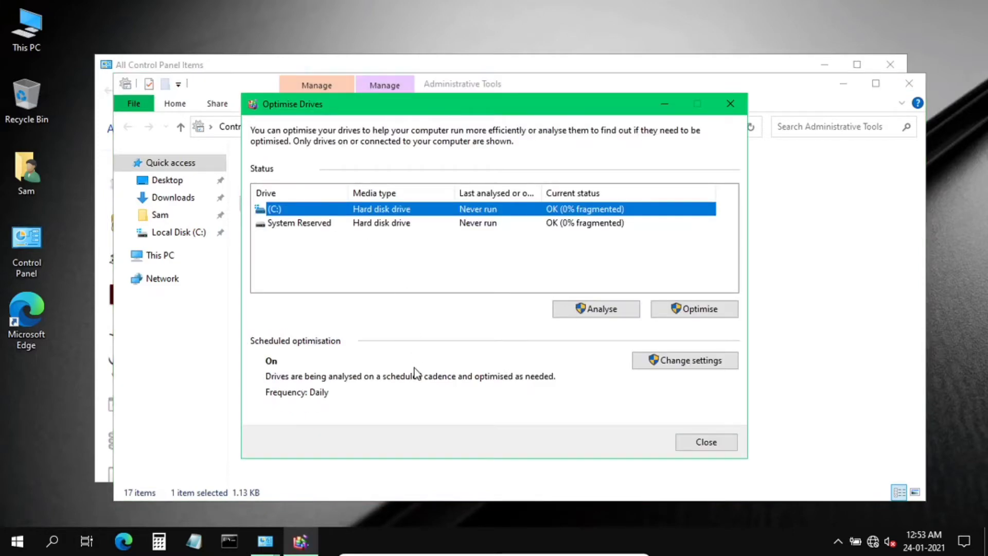
Step: Turn off scheduled drive optimisation and its missed-run priority increase, and close Optimise Drives and the Control Panel windows
click(661, 362)
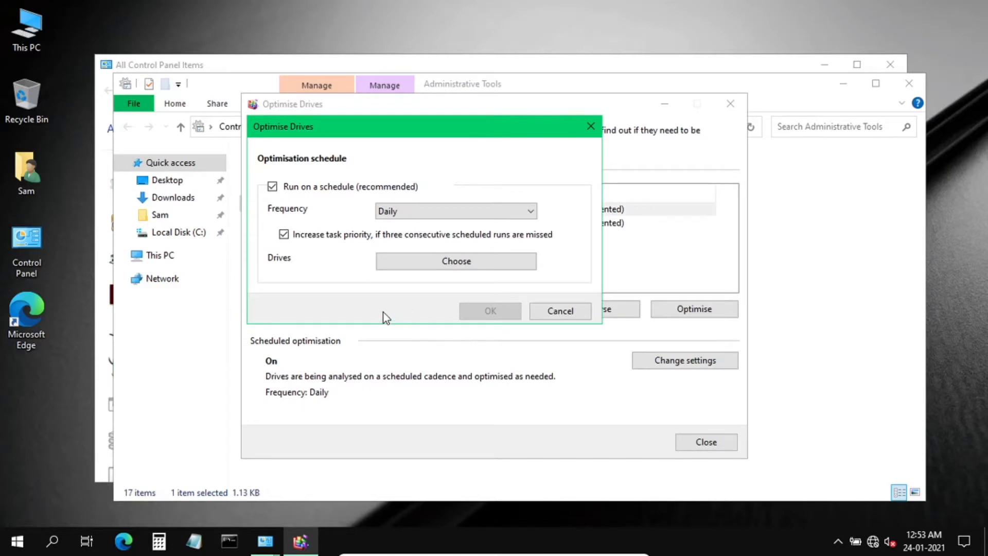
click(282, 236)
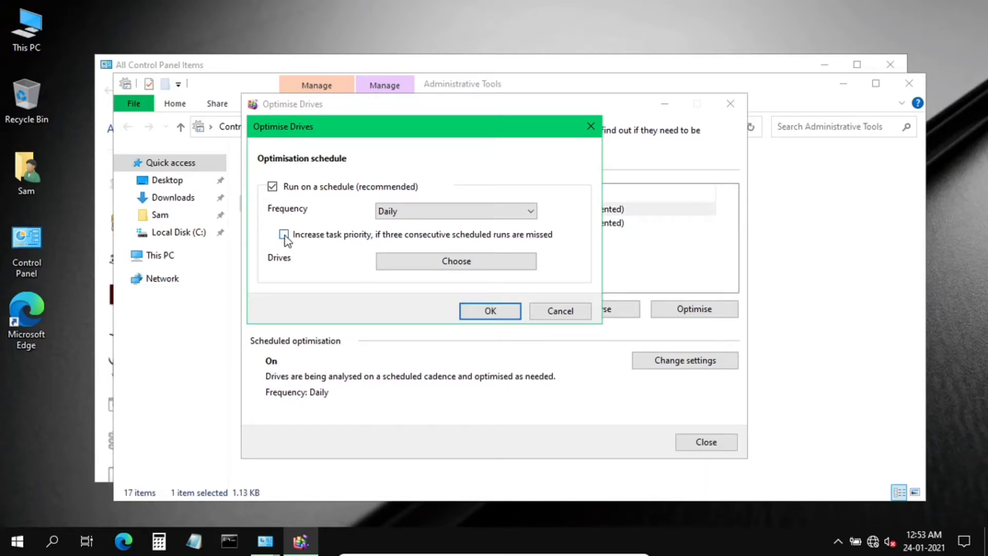
click(279, 187)
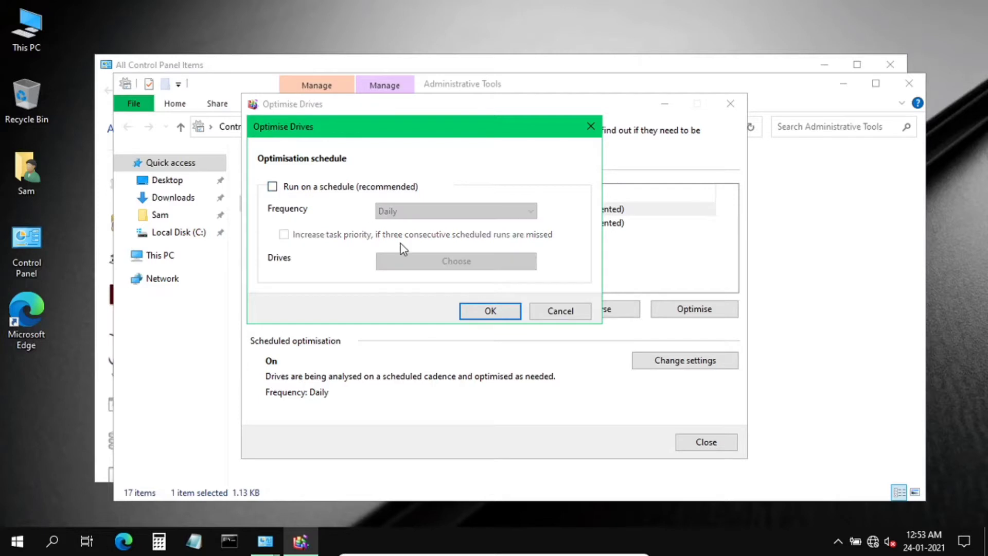
click(477, 309)
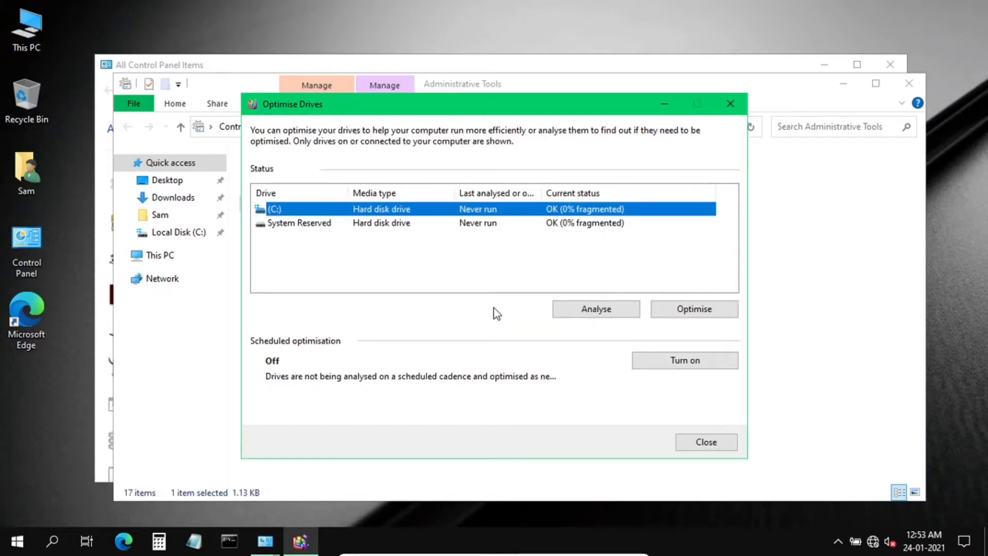
click(730, 104)
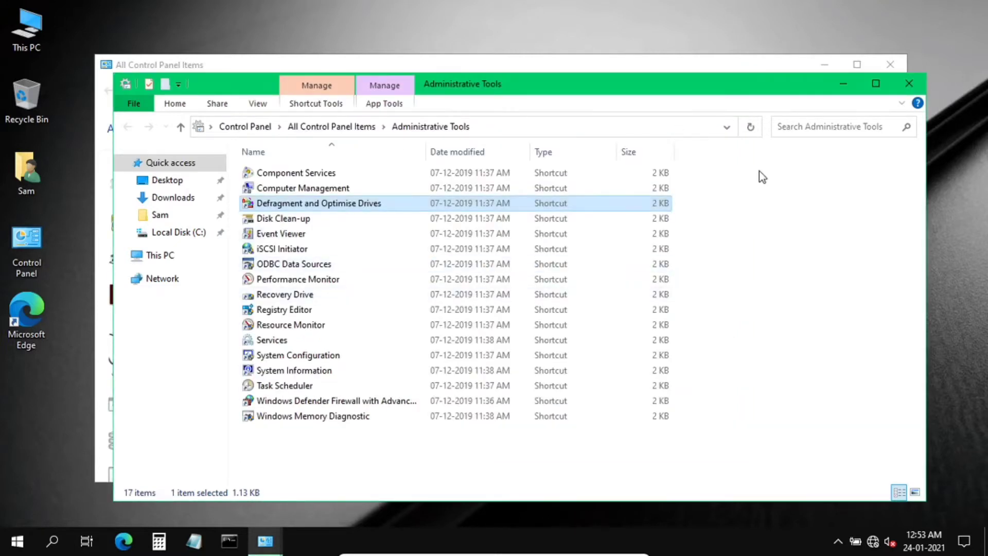
click(898, 82)
click(894, 63)
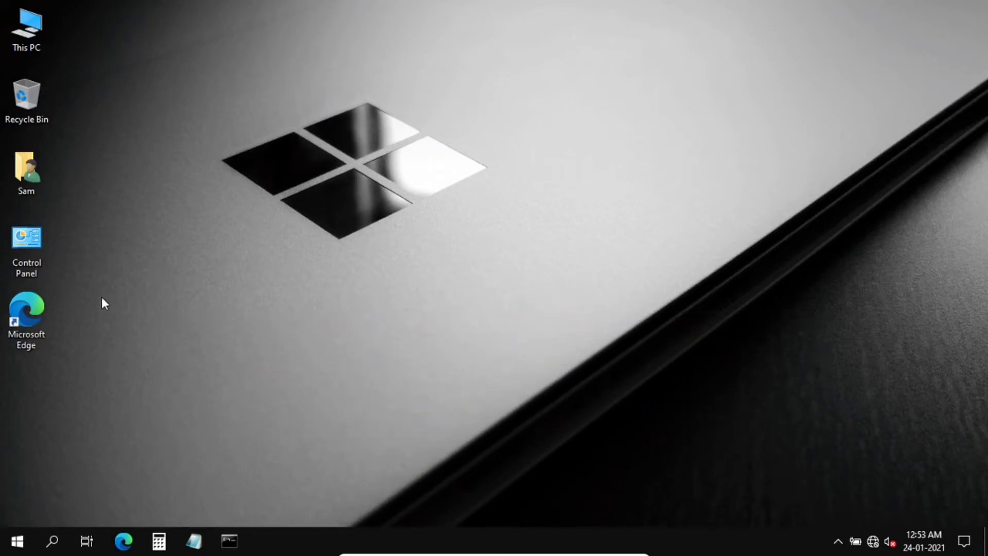
Step: Open Services from the Control Panel's Administrative Tools
double_click(26, 248)
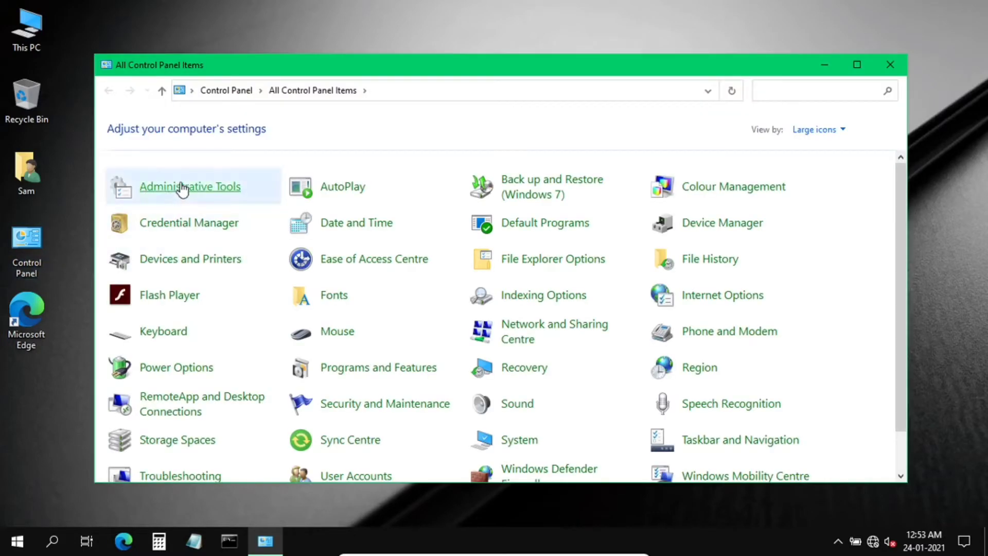
click(232, 195)
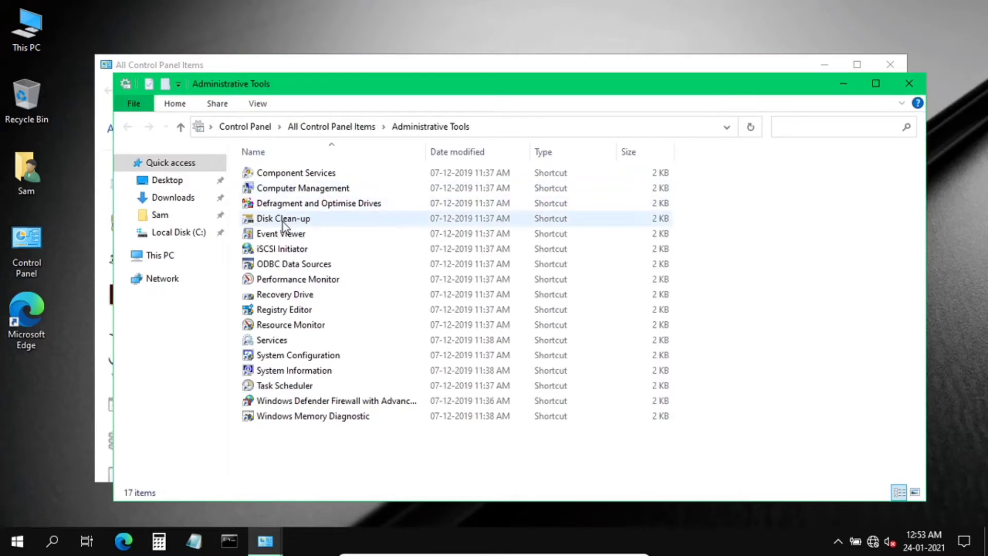
click(268, 342)
double_click(268, 343)
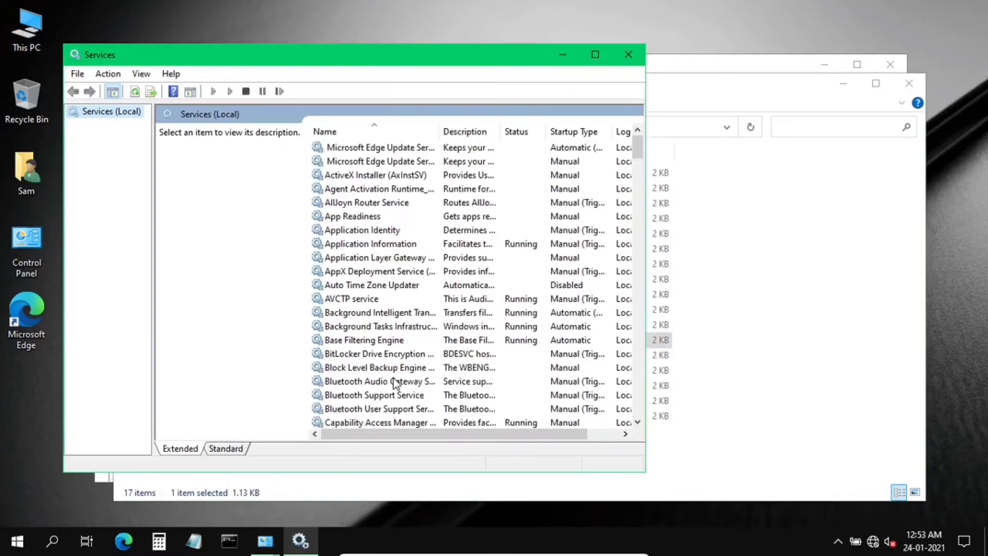
Step: Sort the services by status with running ones first, and widen the window and the Name column
click(515, 135)
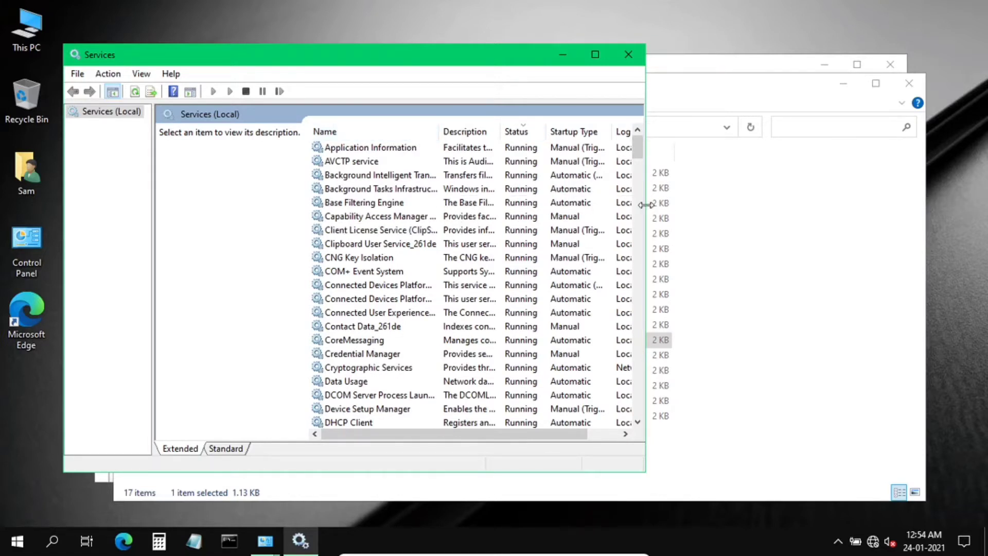
drag(645, 205, 841, 195)
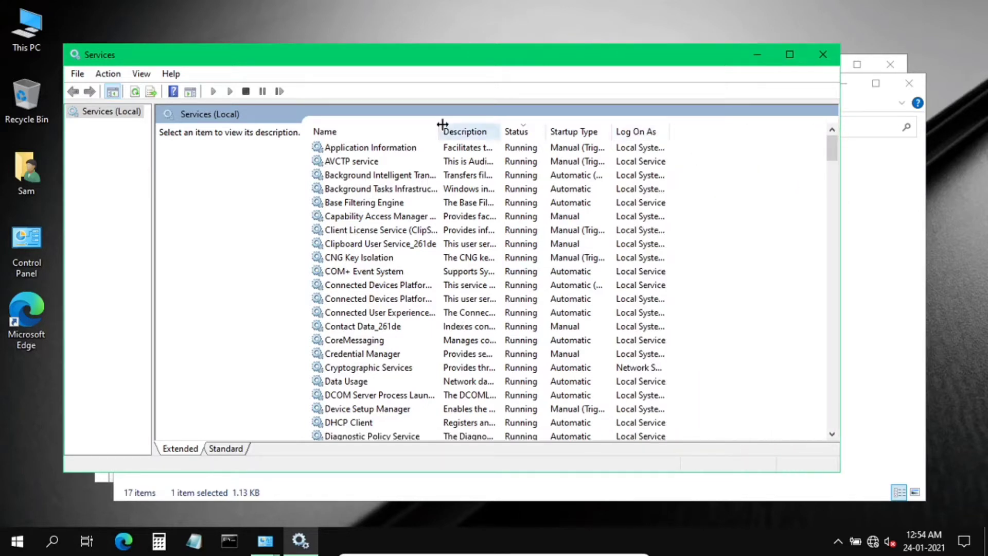
drag(440, 126, 503, 128)
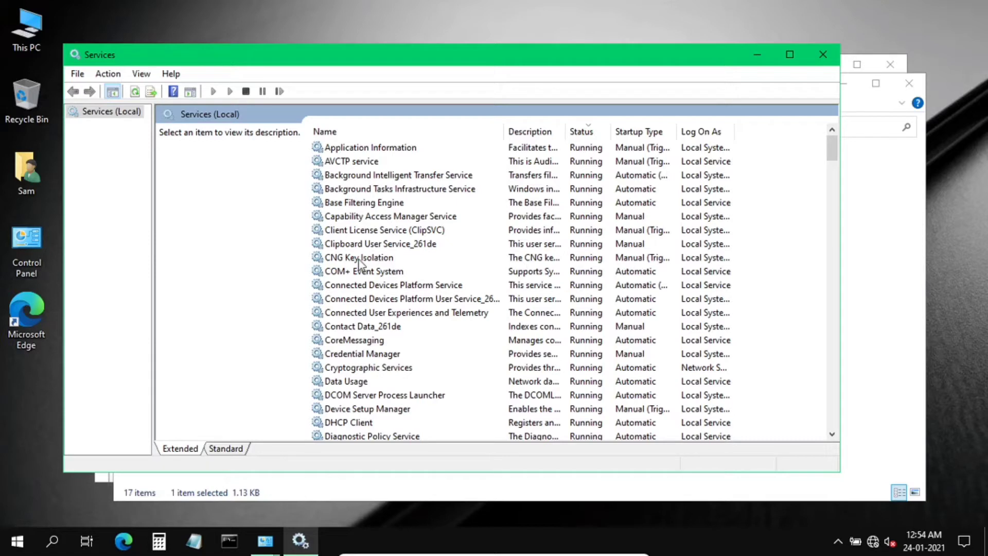
Step: Set the Connected User Experiences and Telemetry service's startup type to Disabled, stop the service and save the change
double_click(367, 313)
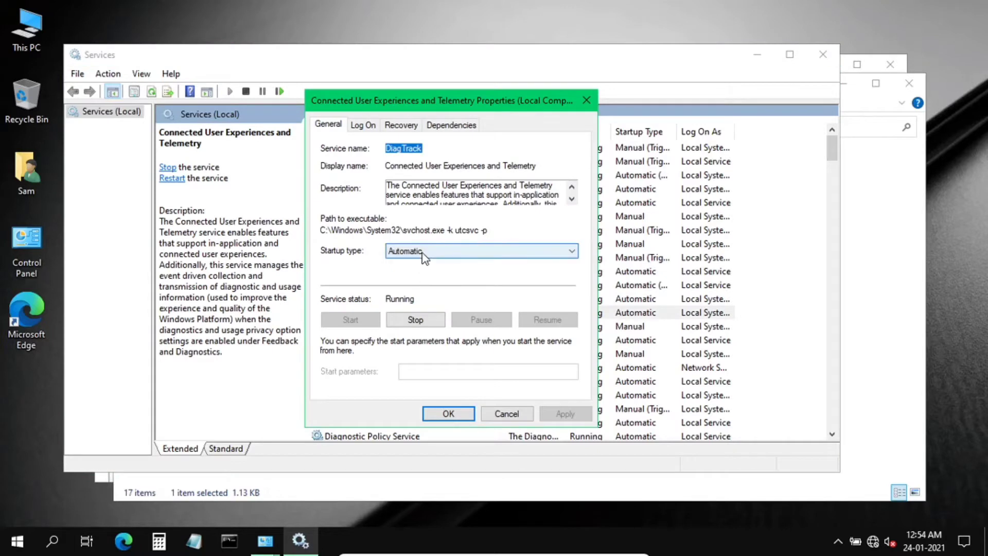
click(423, 252)
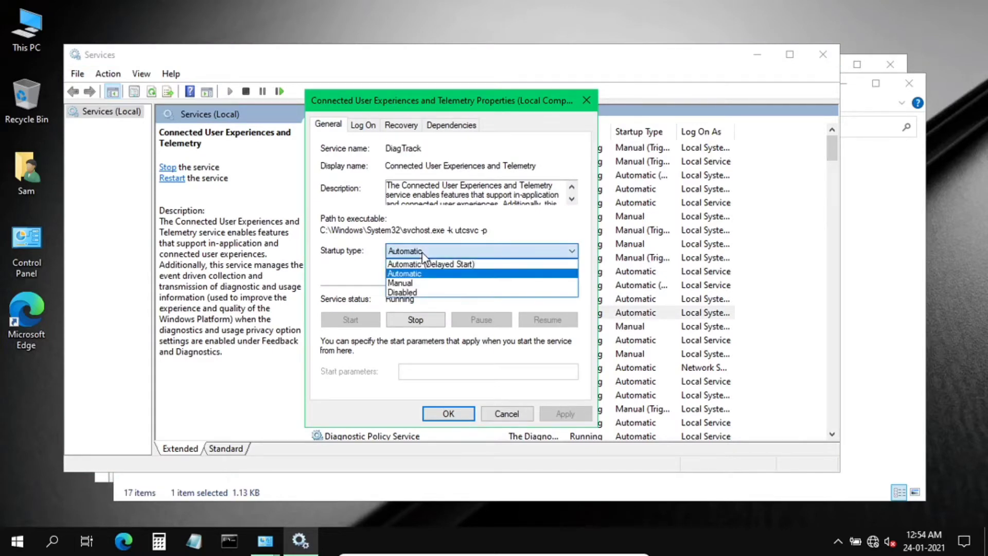
click(411, 292)
click(417, 320)
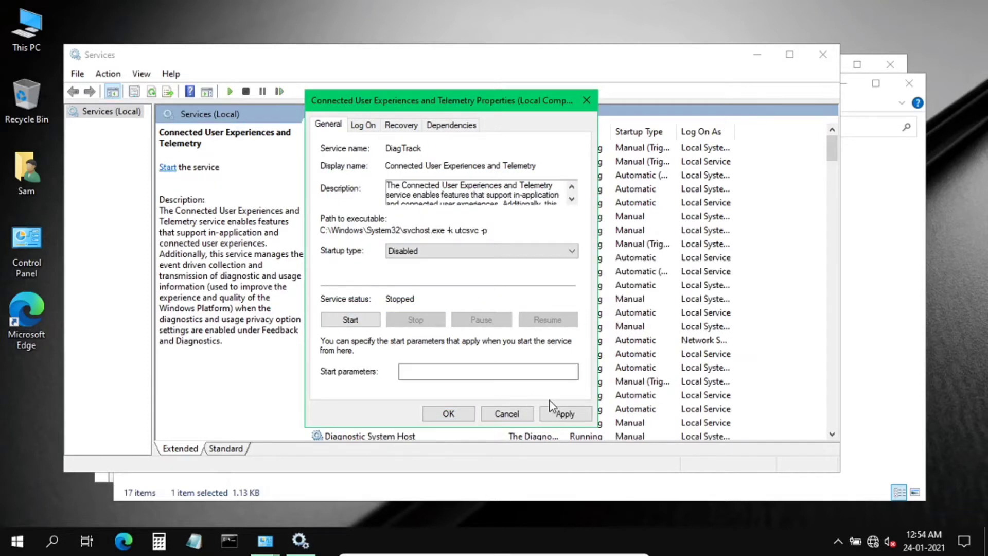
click(565, 413)
click(454, 414)
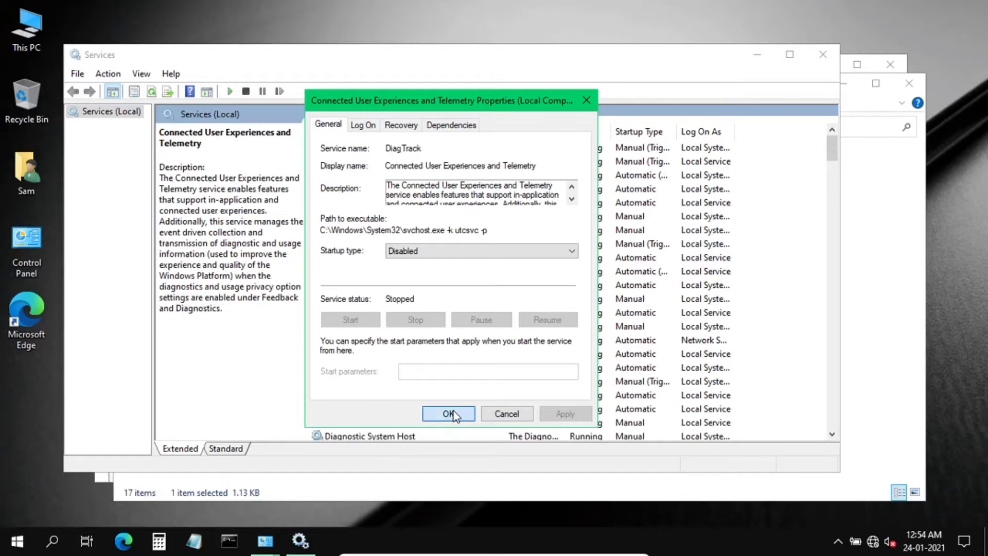
Step: Set the Diagnostic Policy Service's startup type to Disabled, stop the service and save the change
scroll(455, 416, down, 2)
double_click(374, 327)
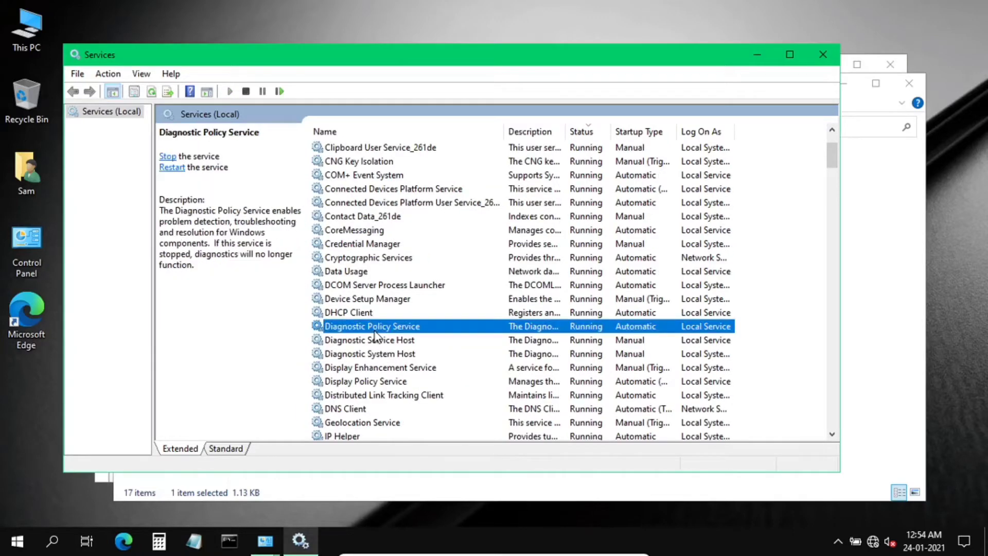
click(415, 252)
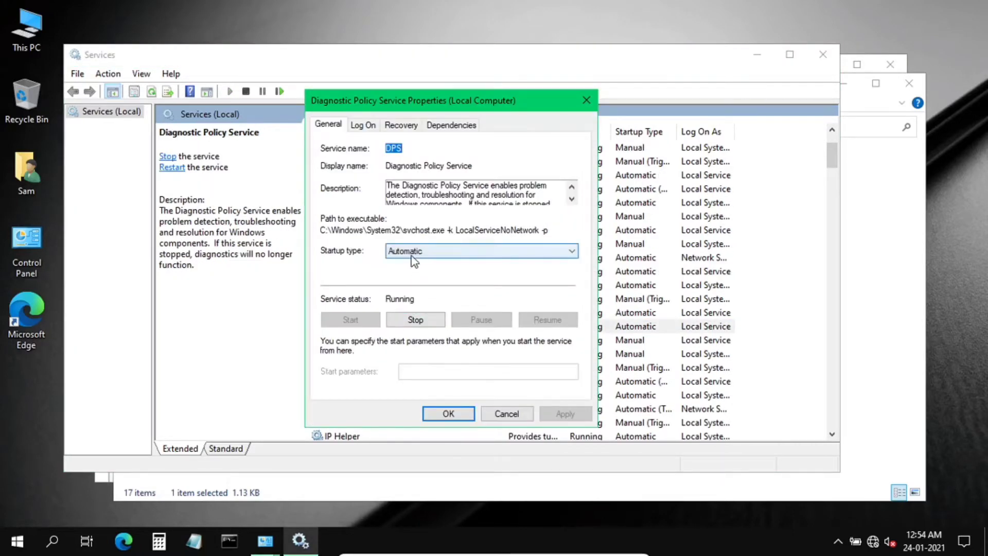
click(415, 292)
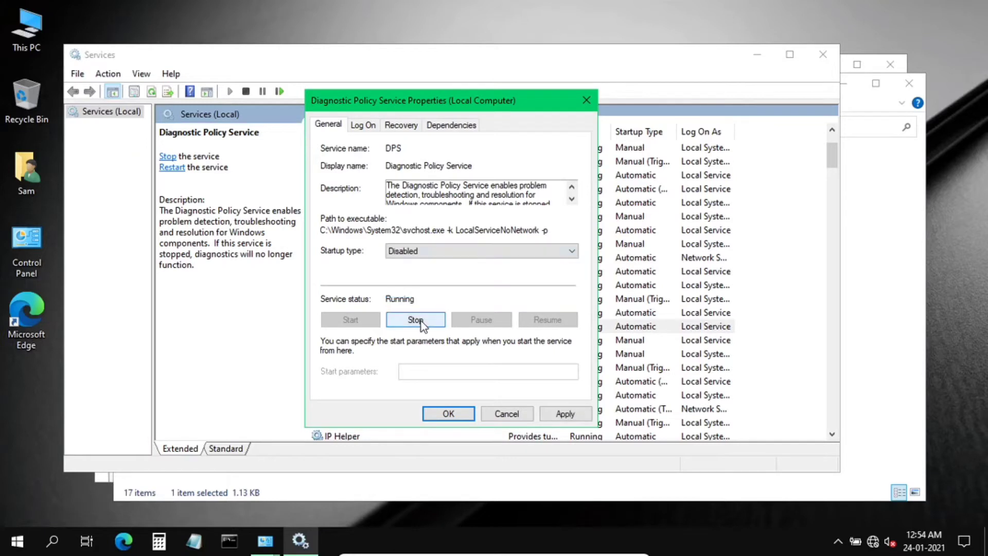
click(420, 322)
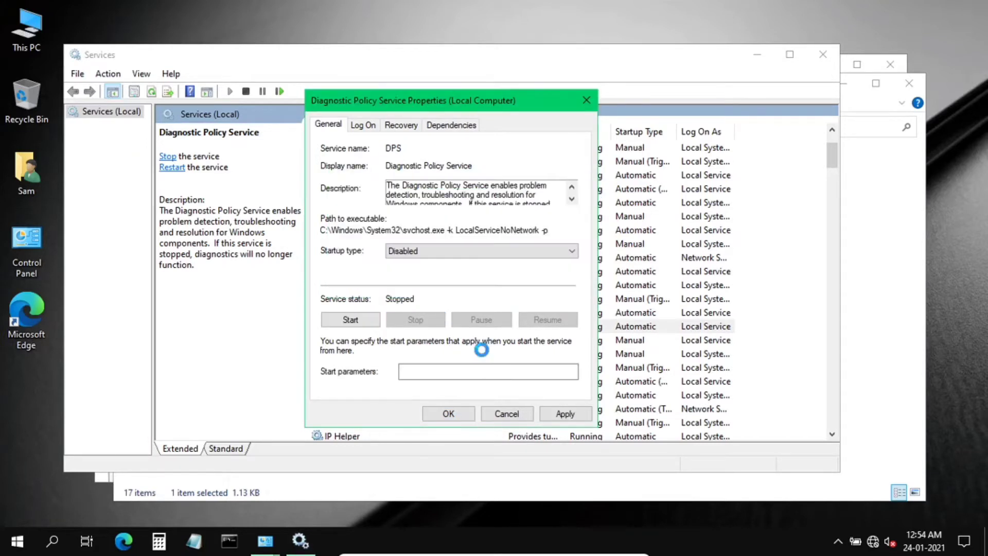
click(551, 412)
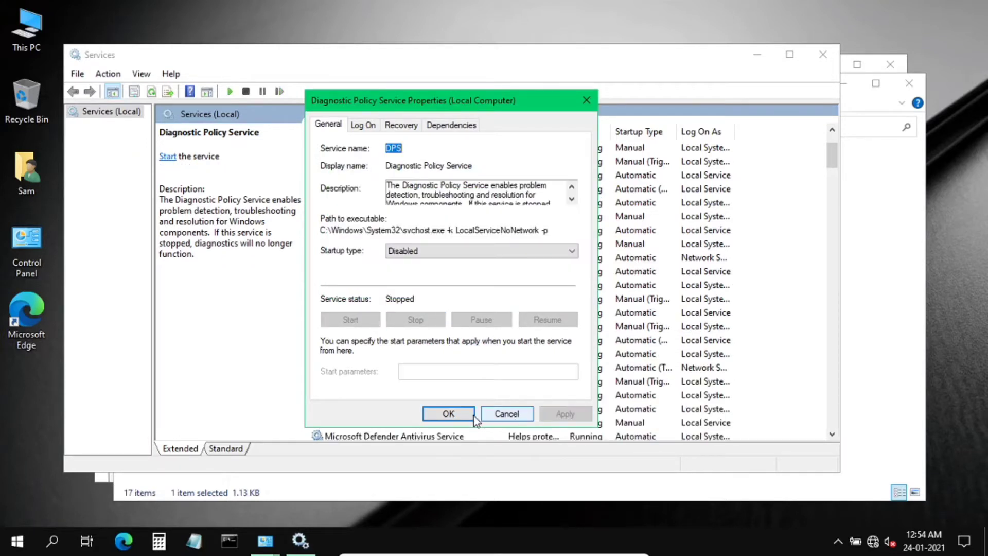
click(450, 414)
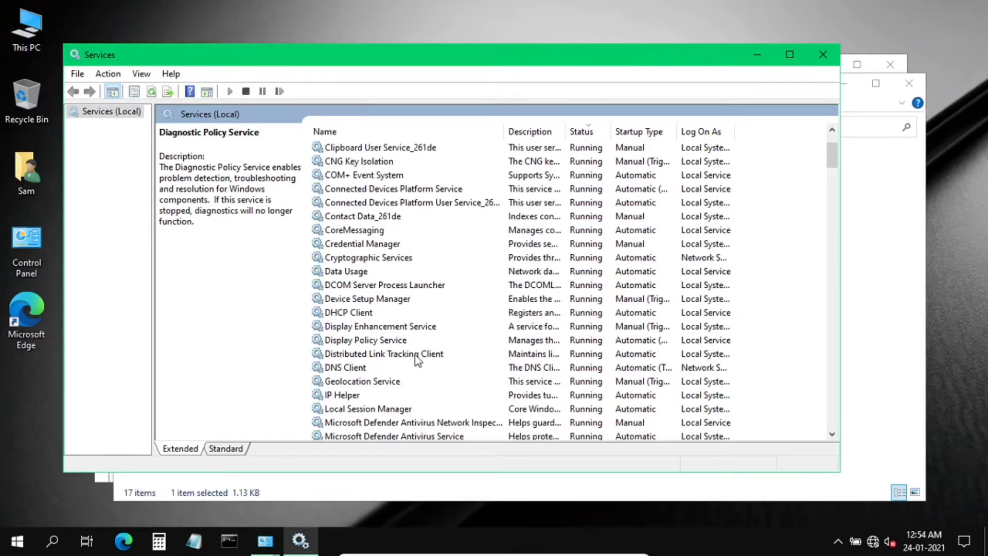
Step: Set the Distributed Link Tracking Client service's startup type to Disabled, stop the service and save the change
double_click(390, 355)
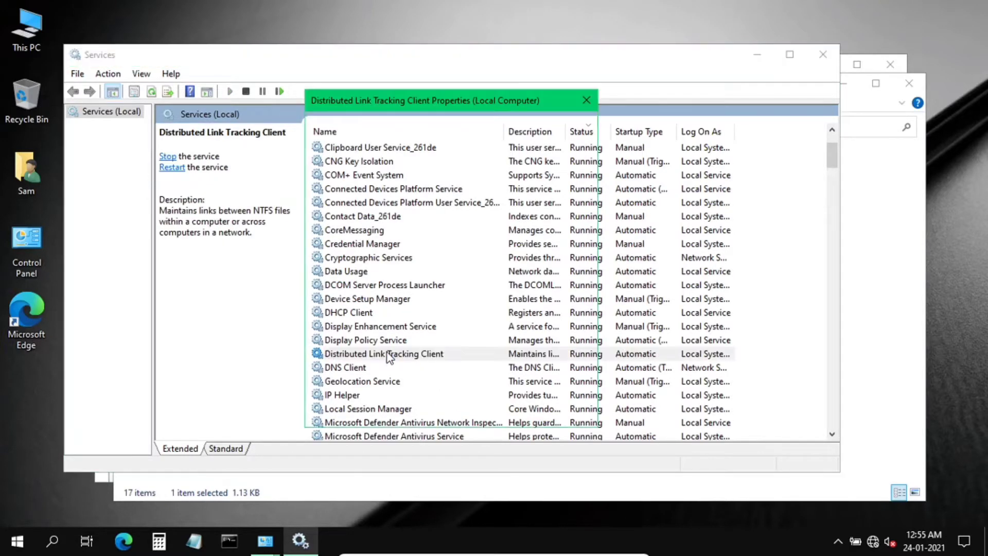
click(421, 254)
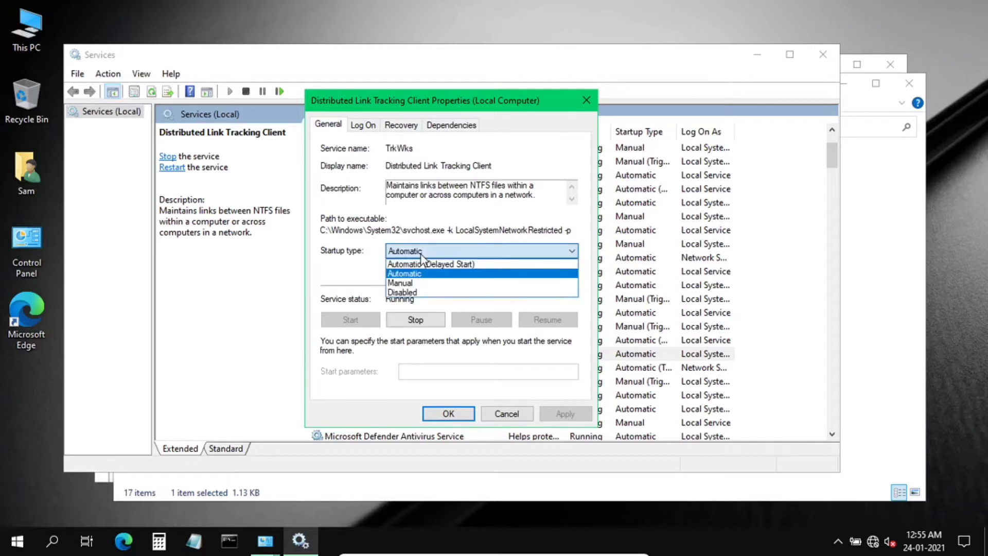
click(421, 292)
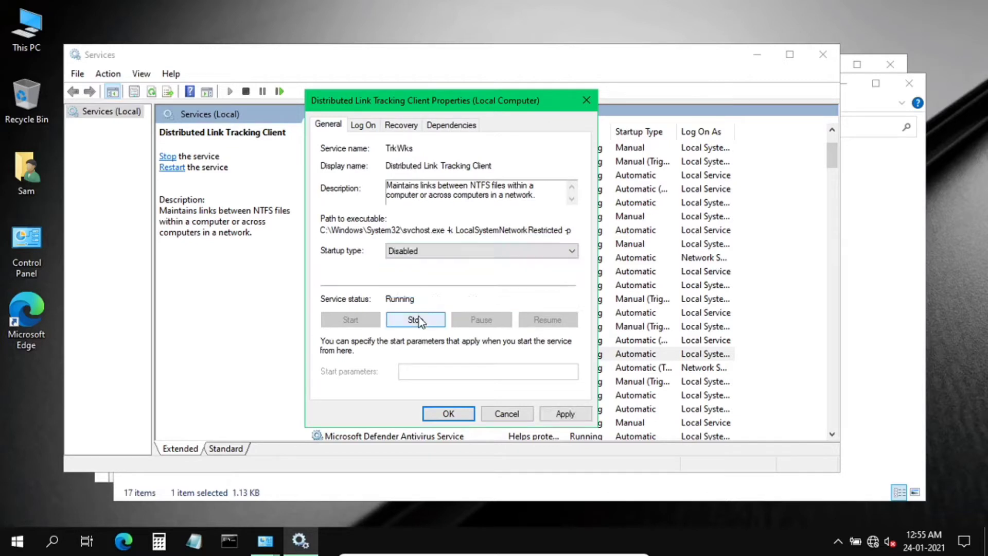
click(418, 320)
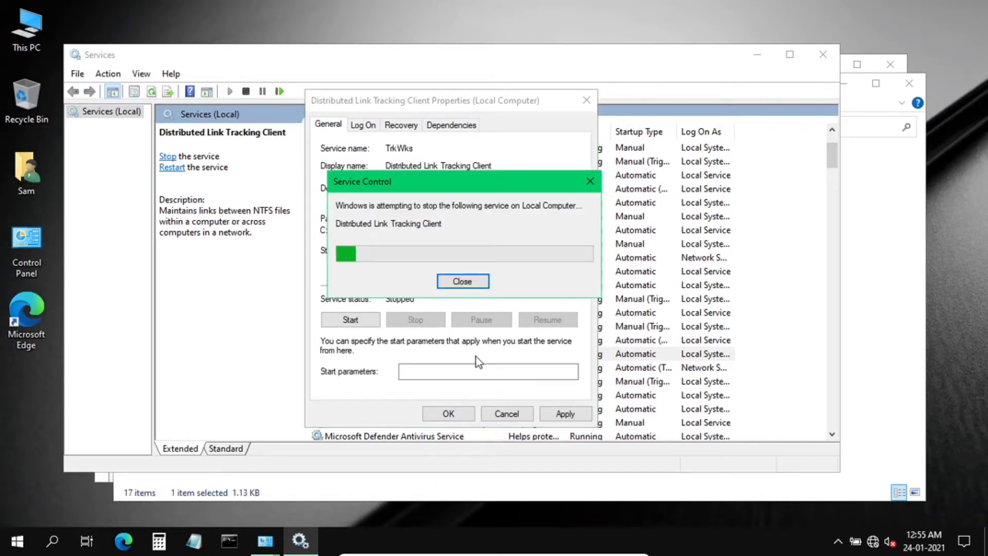
click(548, 412)
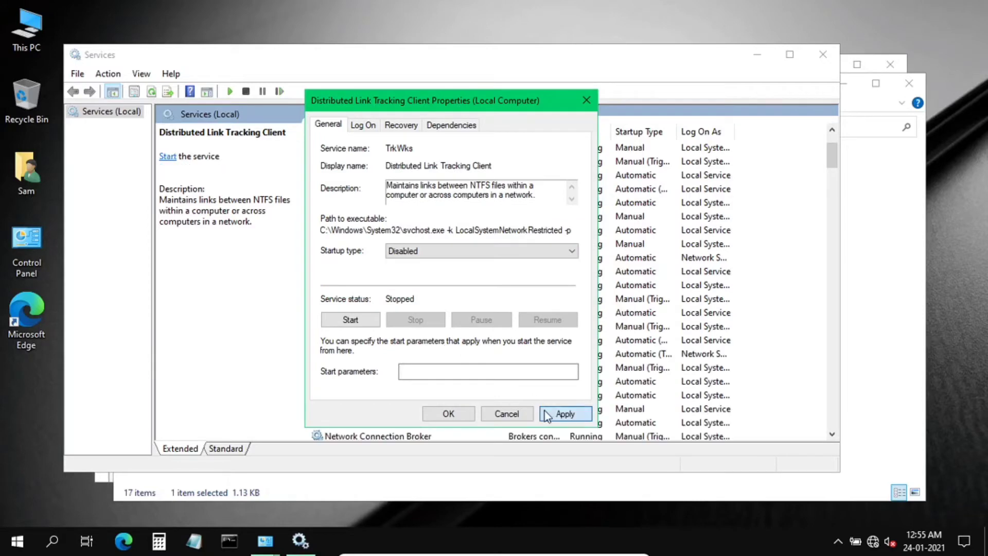
click(447, 414)
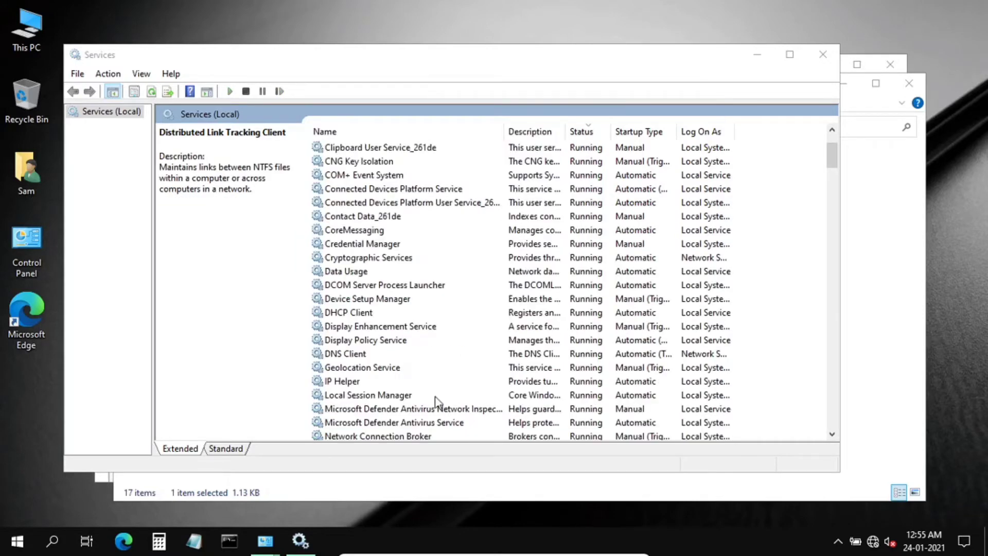
Step: Stop the Geolocation Service, set its startup type to Disabled and save the change
double_click(380, 368)
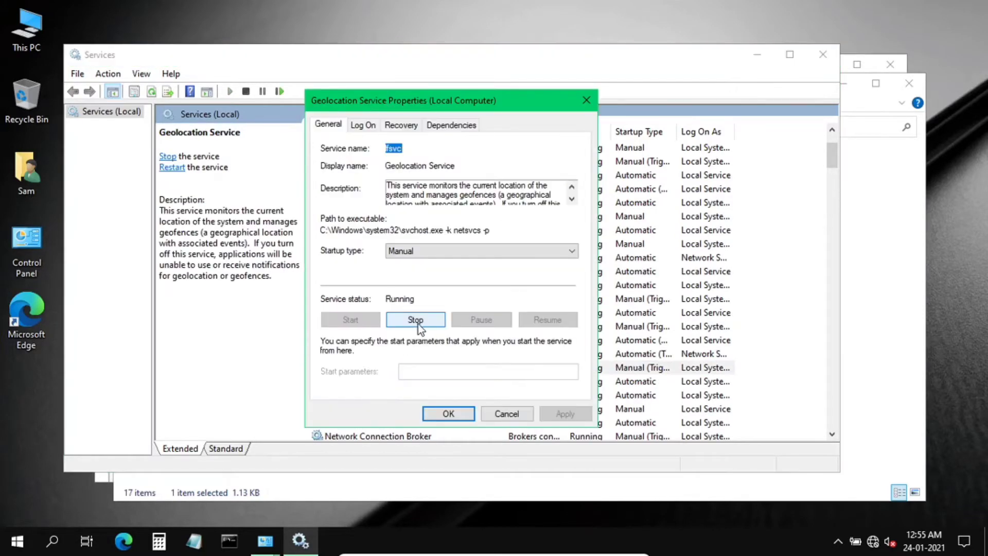
click(417, 323)
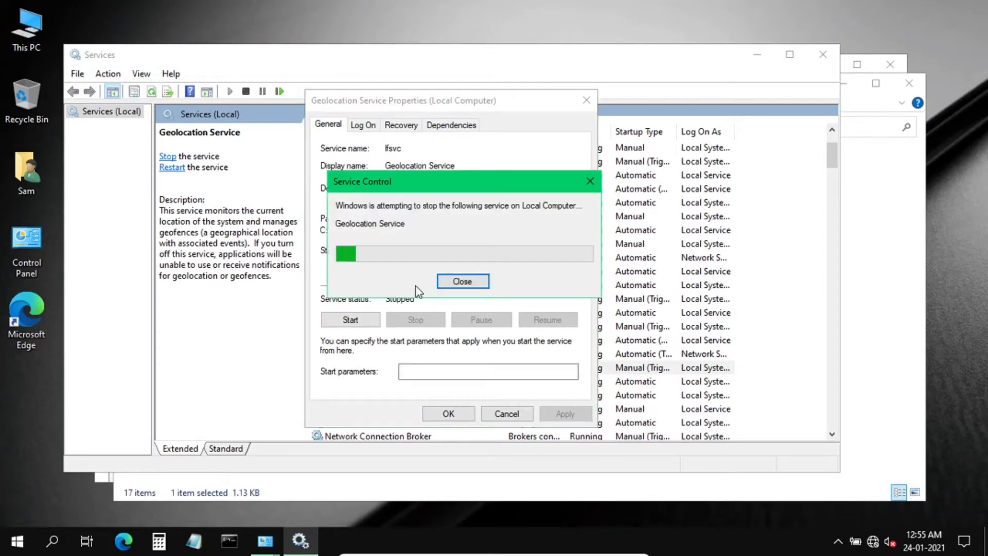
click(415, 251)
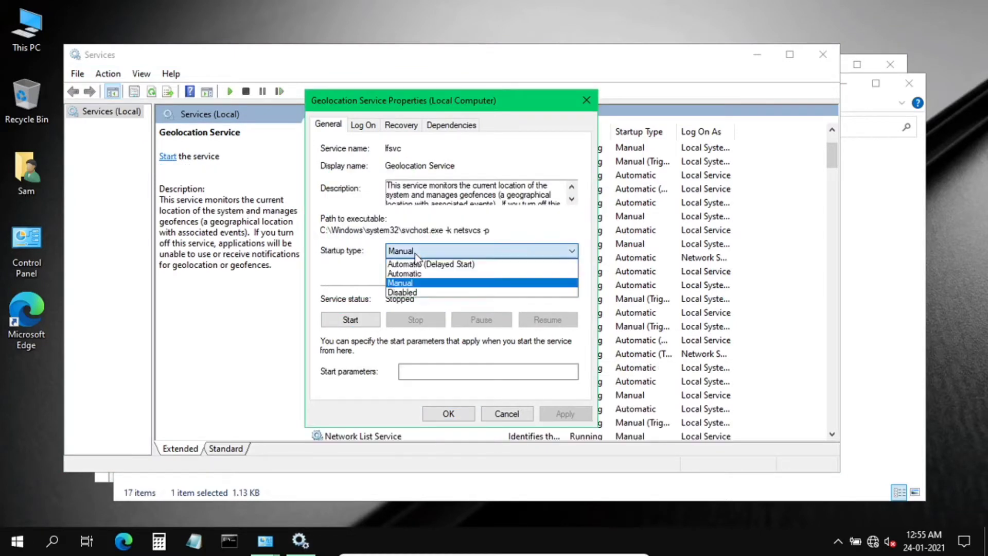
click(433, 293)
click(563, 412)
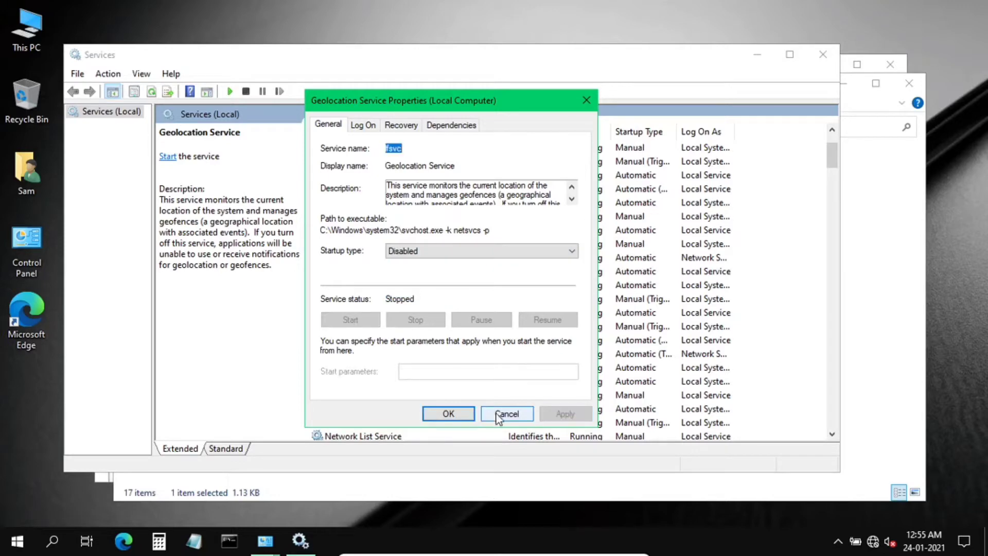
click(453, 414)
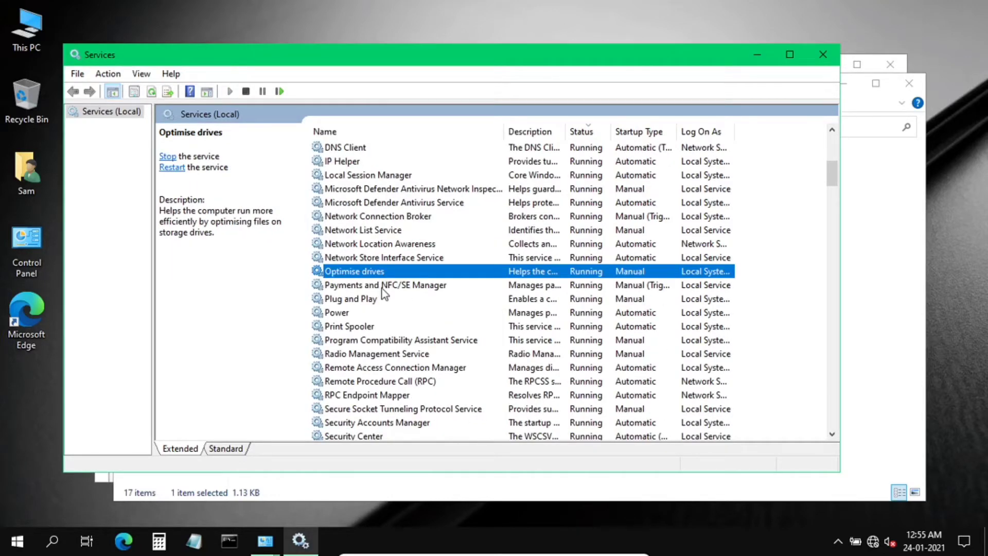
Step: Set the Payments and NFC/SE Manager service's startup type to Disabled, stop the service and save the change
double_click(382, 289)
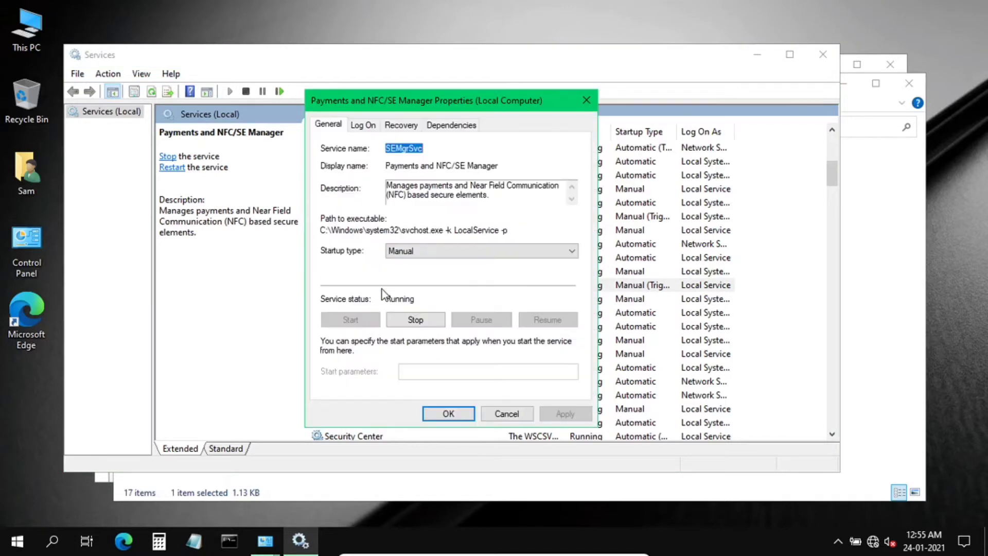
click(414, 252)
click(408, 292)
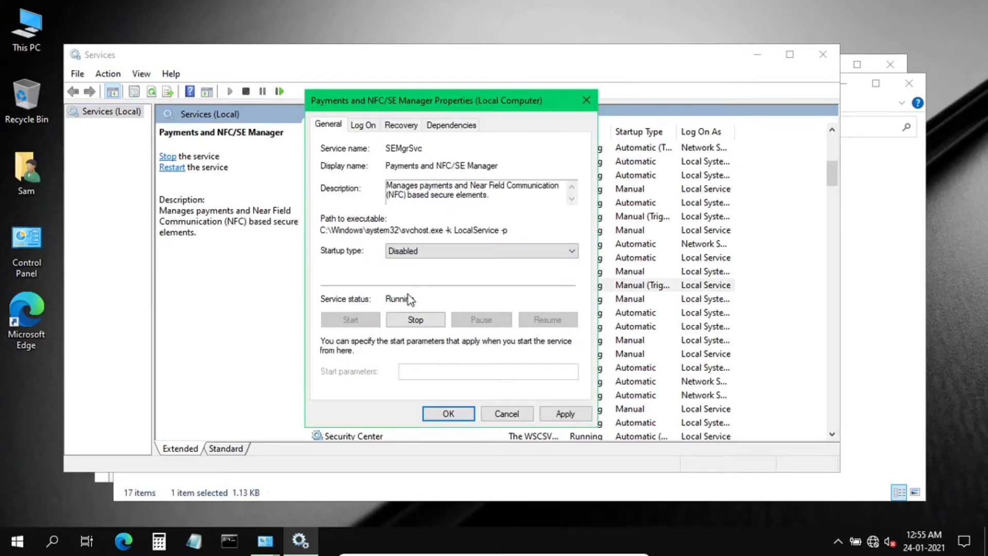
click(414, 319)
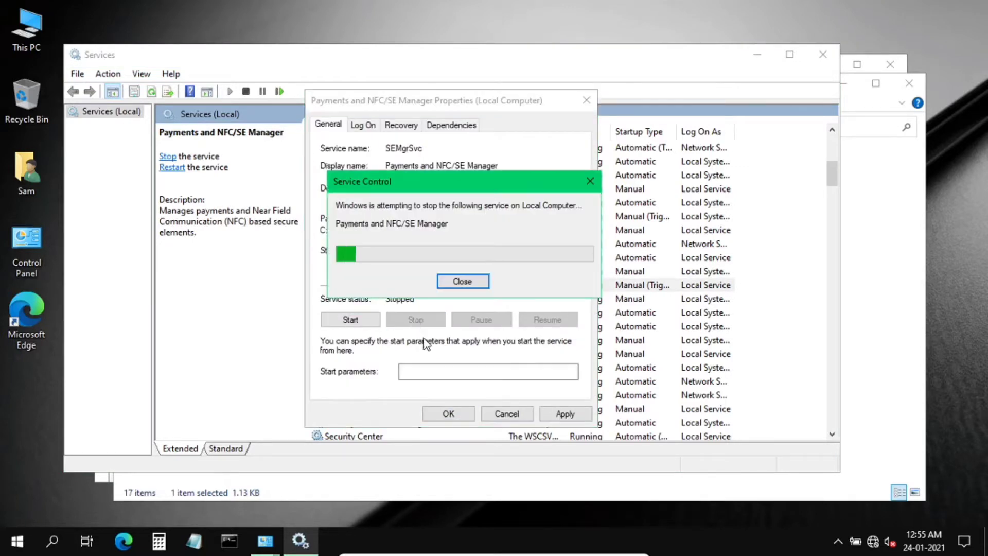
click(542, 414)
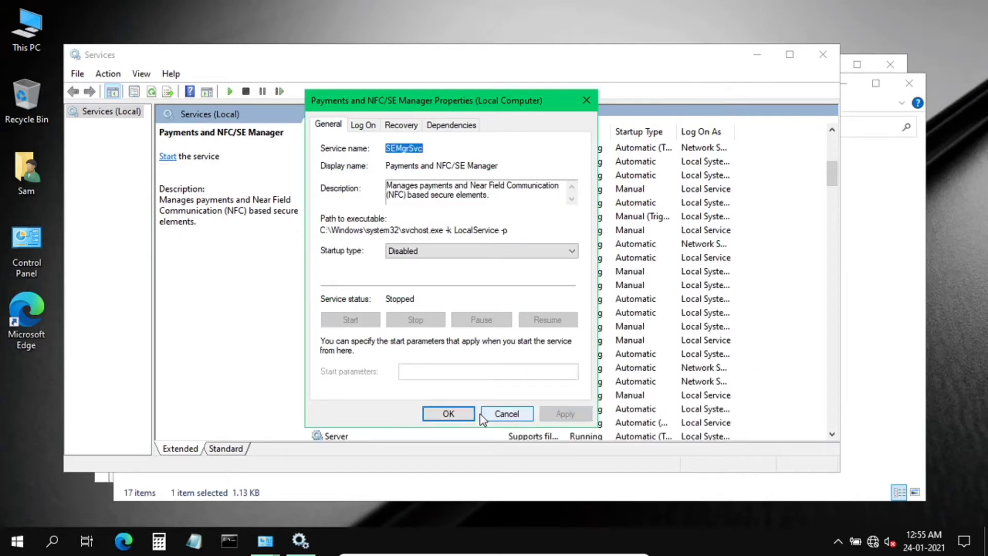
click(448, 414)
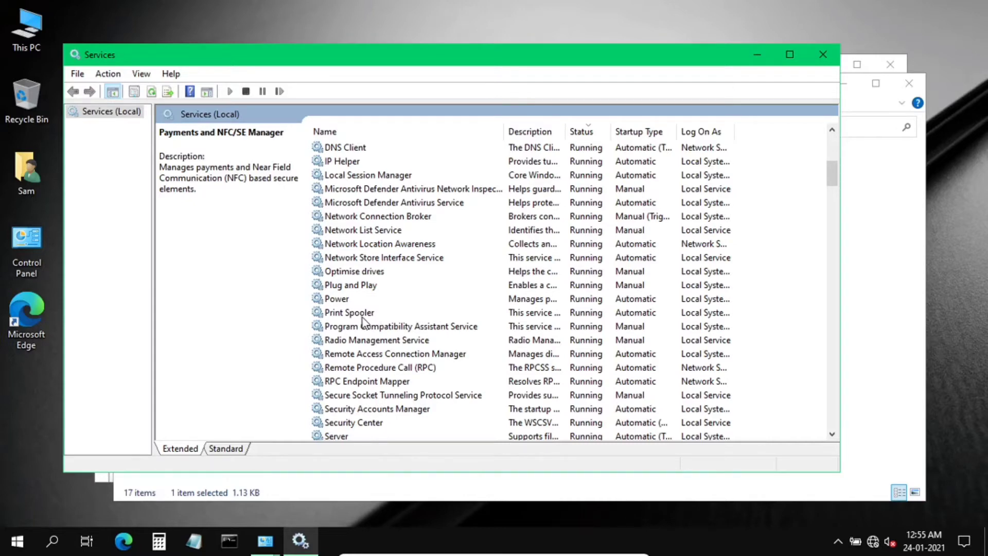
Step: Set the Remote Access Connection Manager service's startup type to Disabled, stop the service and save the change
scroll(383, 324, down, 2)
double_click(381, 276)
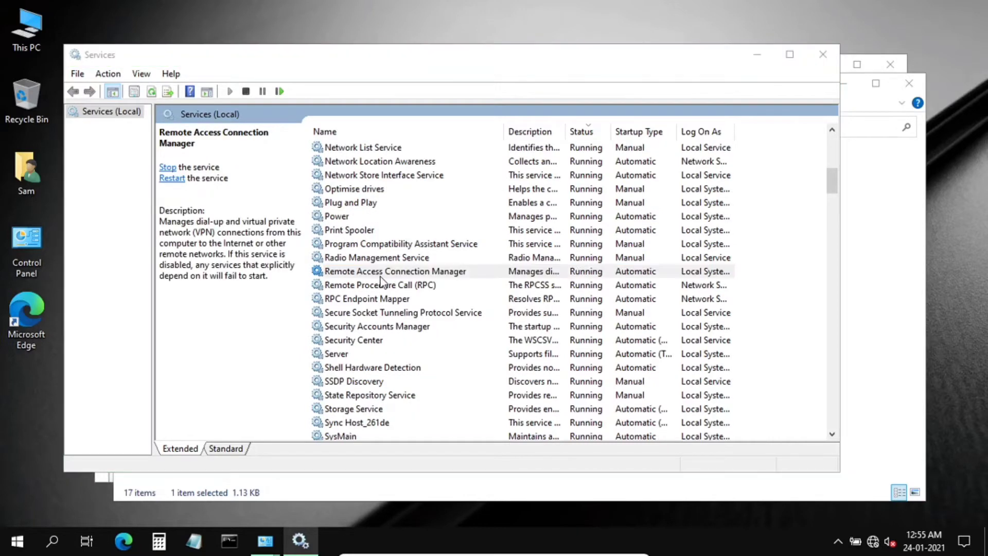
click(413, 251)
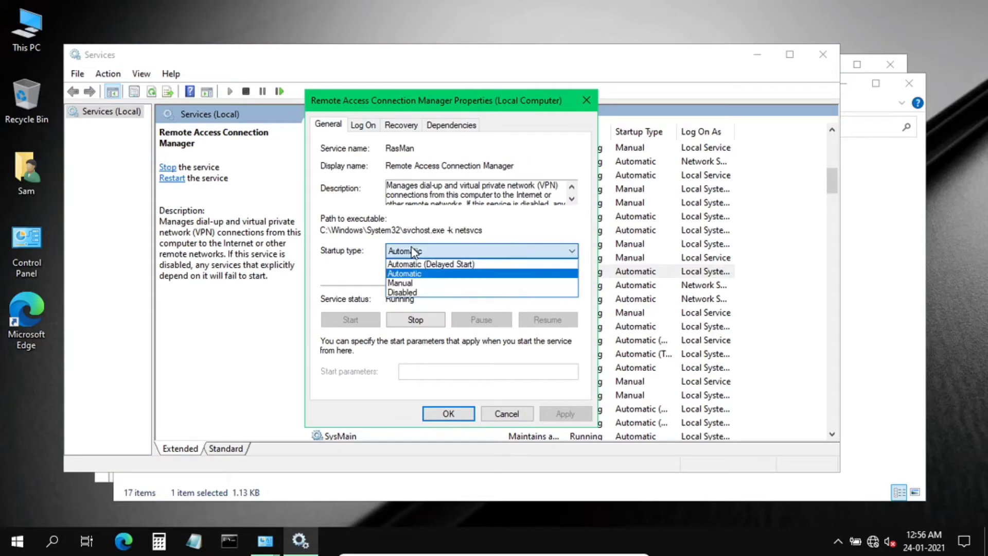
click(406, 293)
click(406, 321)
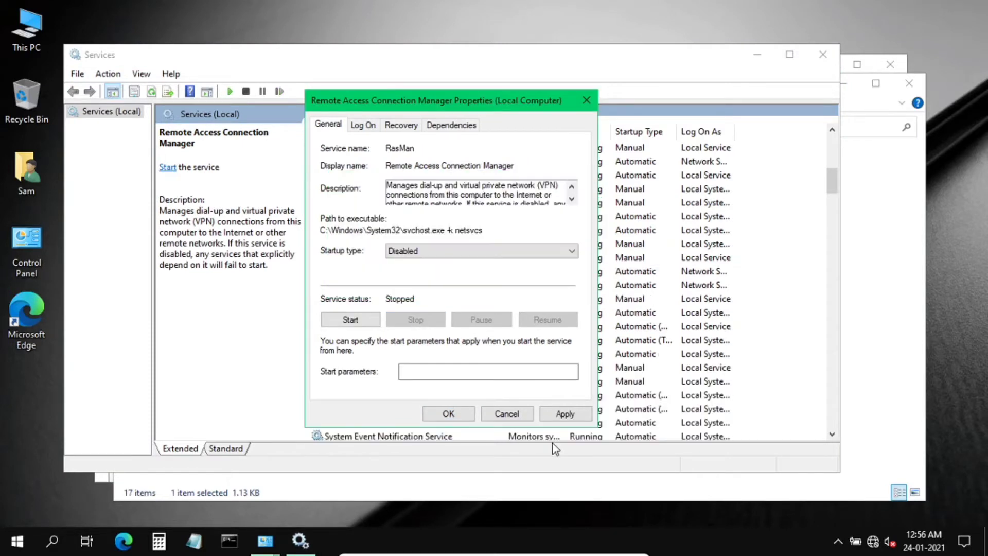
click(564, 414)
click(448, 414)
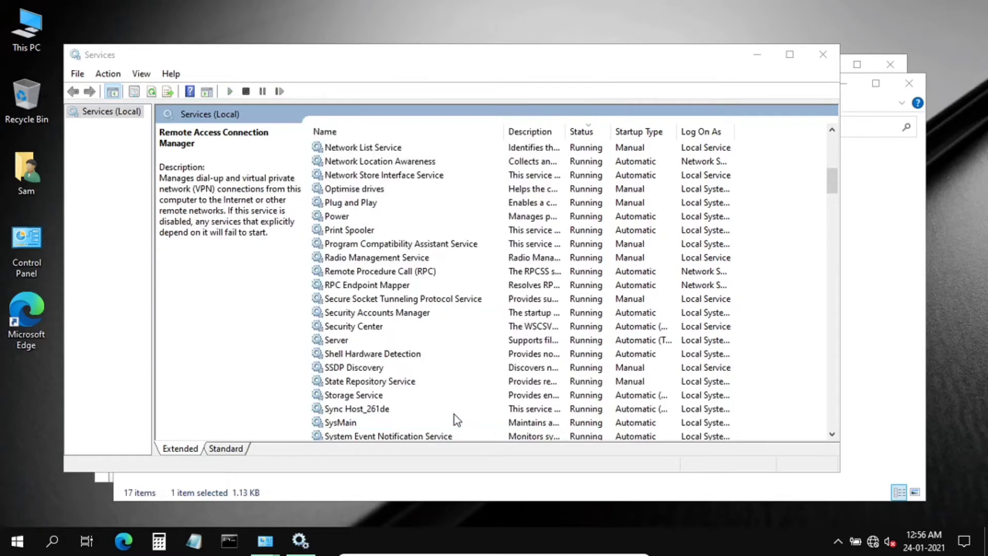
Step: Set the Touch Keyboard and Handwriting Panel Service's startup type to Disabled and save the change
scroll(417, 355, down, 5)
double_click(386, 295)
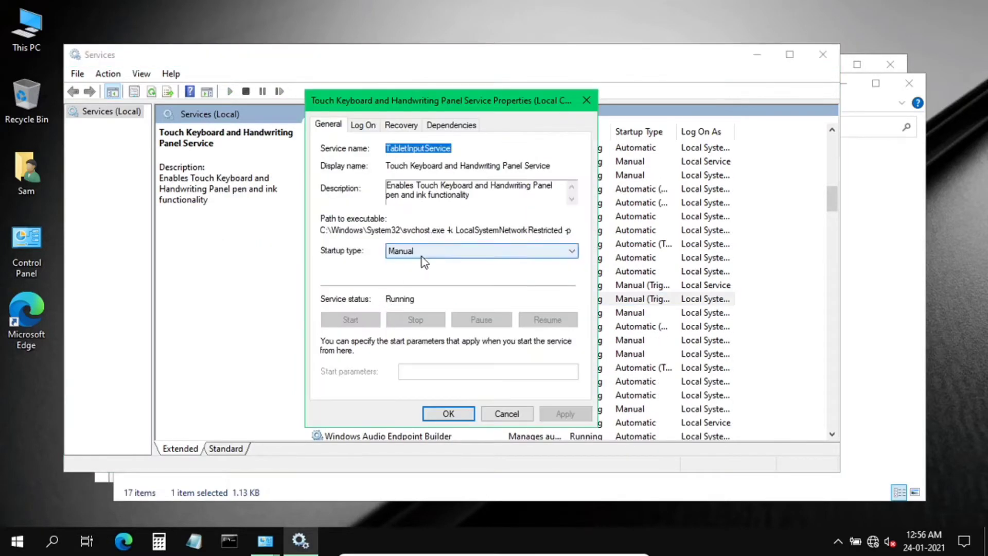
click(453, 252)
click(410, 292)
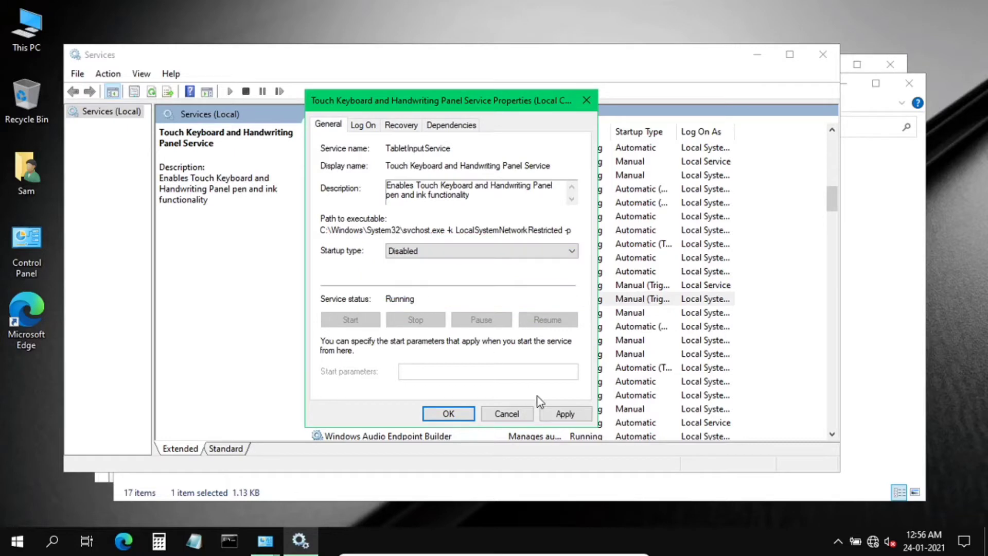
click(564, 414)
click(448, 414)
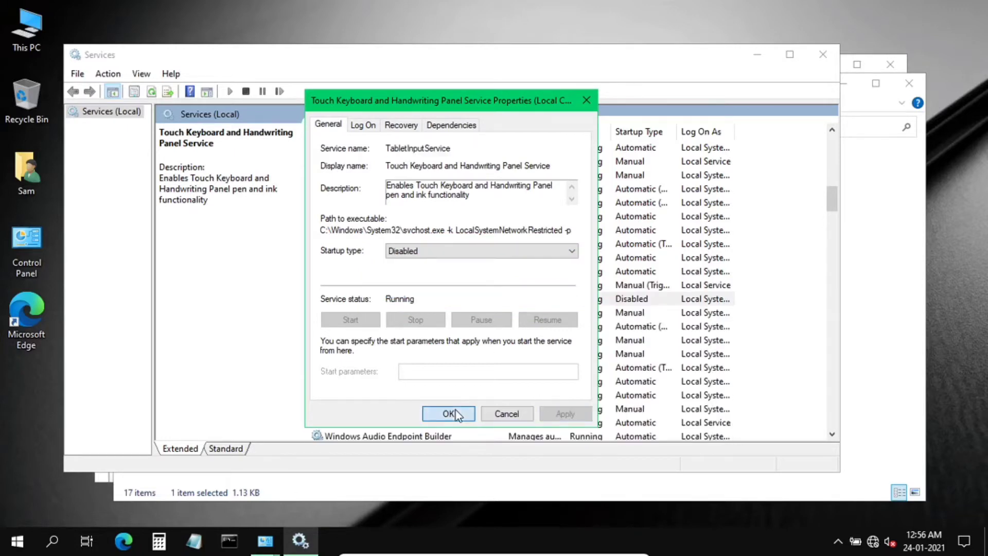
Step: Set the Windows Search service's startup type to Disabled, stop the service and save the change
scroll(391, 361, down, 5)
click(375, 367)
double_click(375, 367)
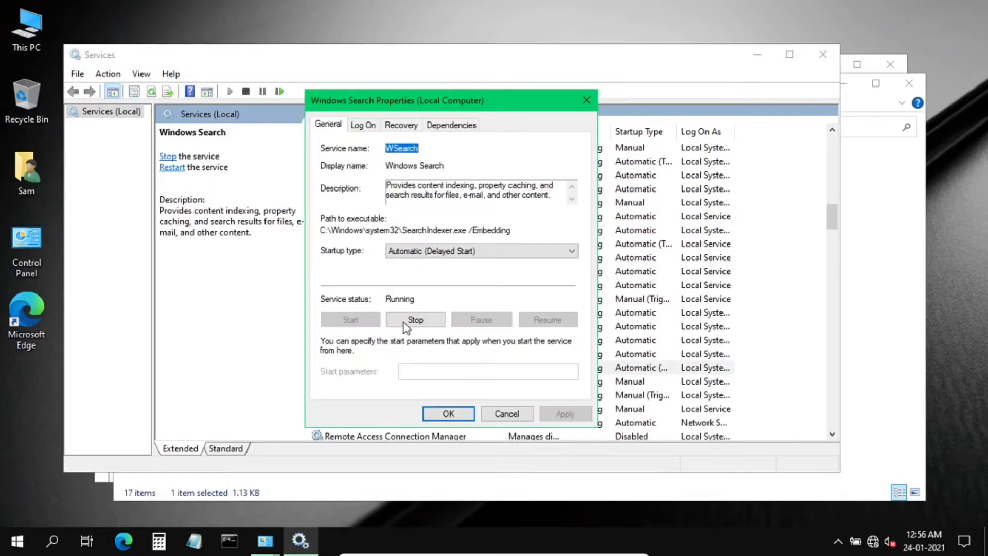
click(428, 252)
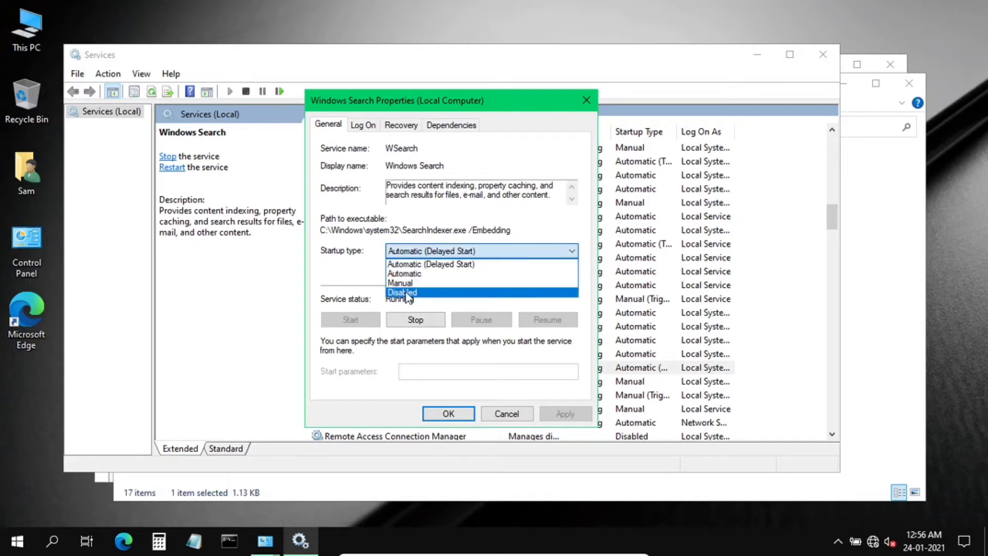
click(412, 292)
click(416, 320)
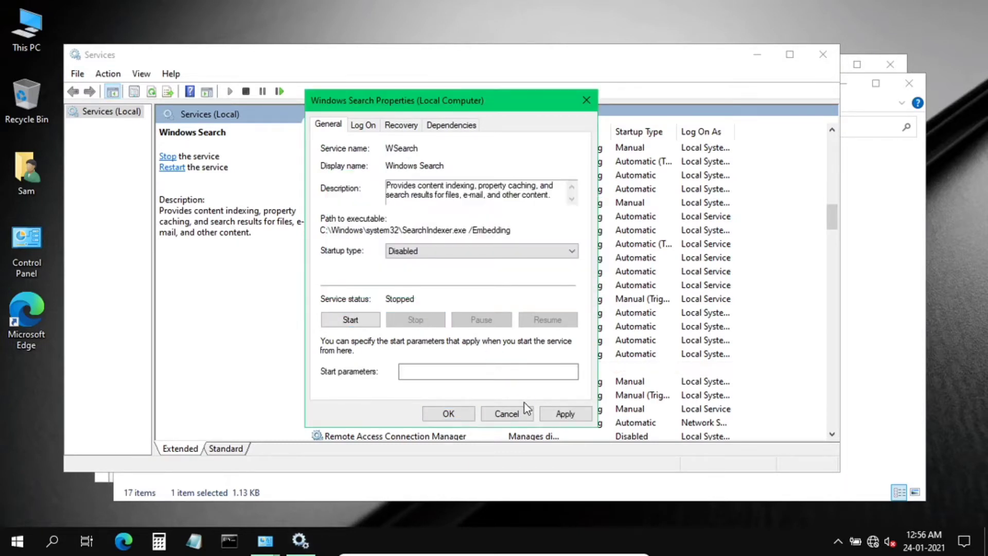
click(565, 414)
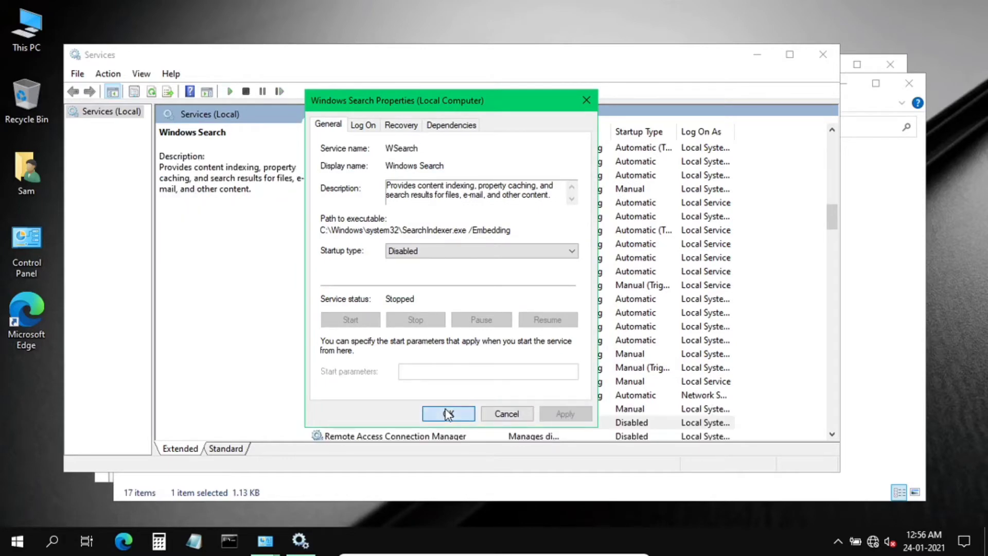
click(448, 413)
Step: Set the Windows Time service's startup type to Automatic, start the service and save the change
double_click(364, 287)
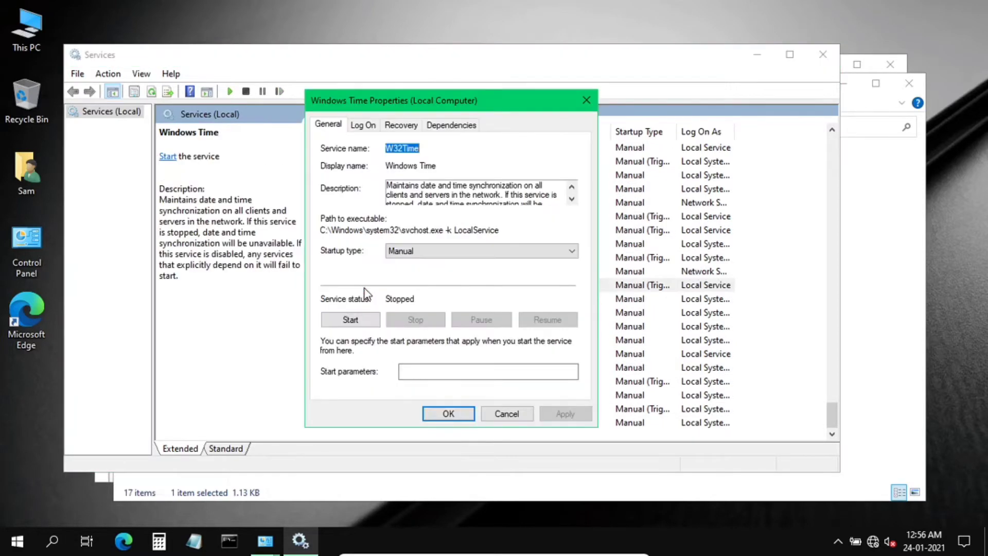
click(414, 252)
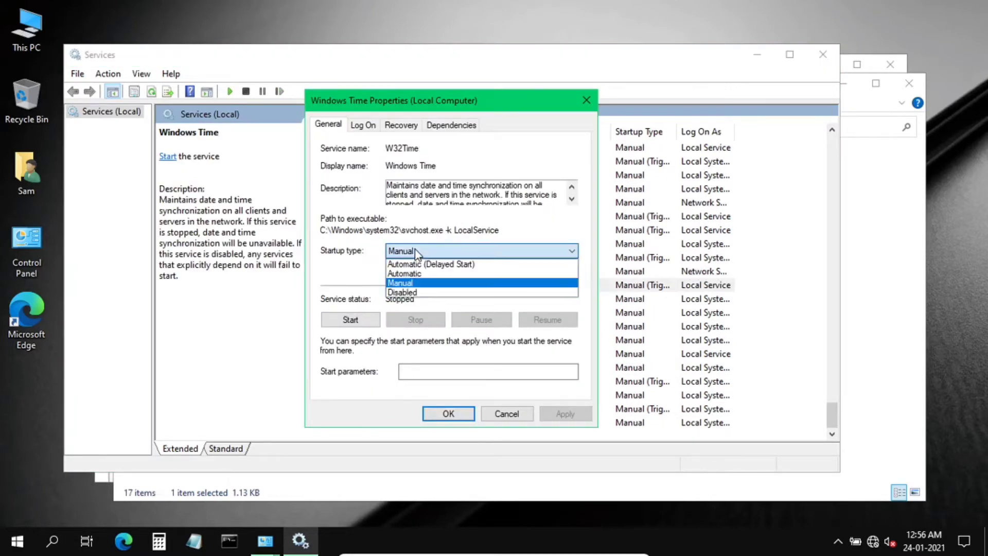
click(418, 275)
click(359, 323)
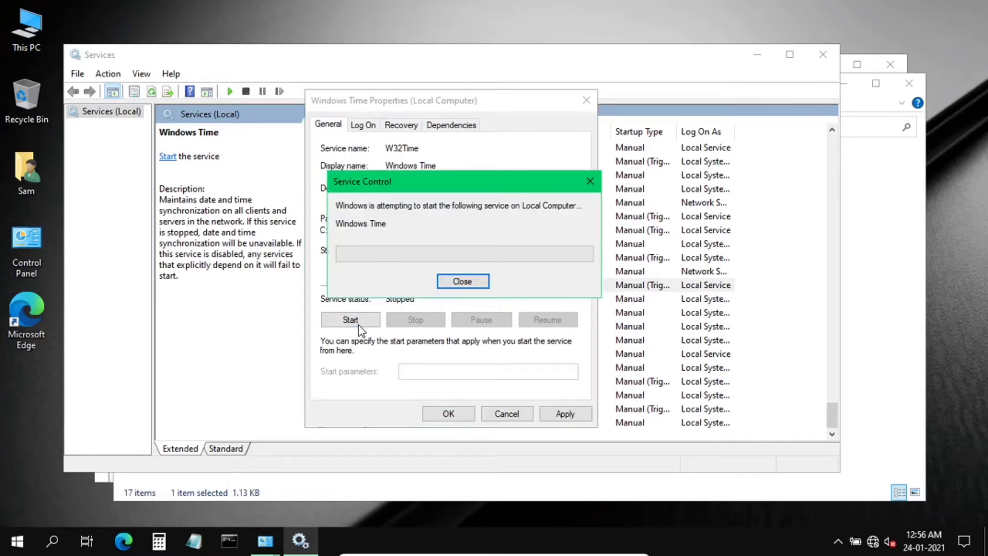
click(566, 413)
click(455, 415)
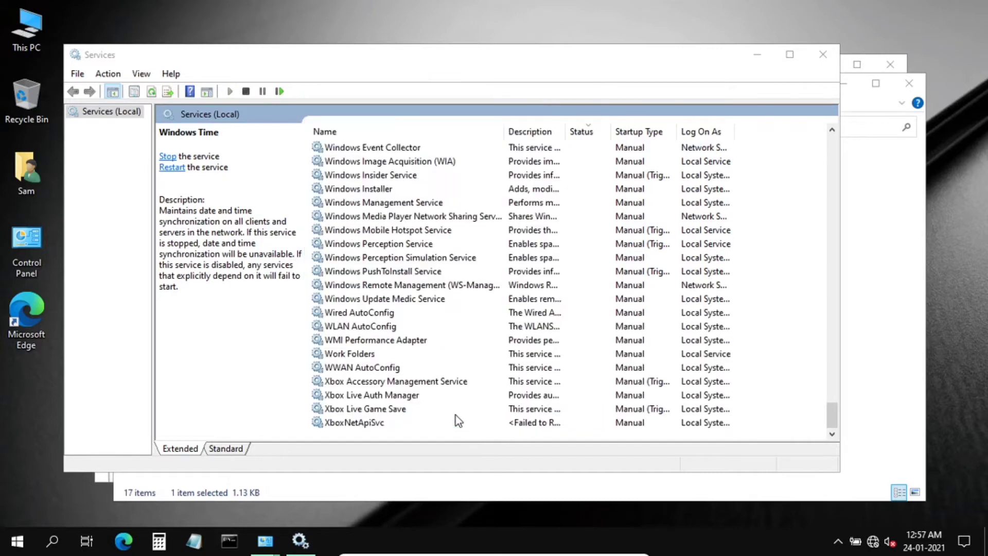
Step: Close the Services, Administrative Tools and All Control Panel Items windows
click(822, 54)
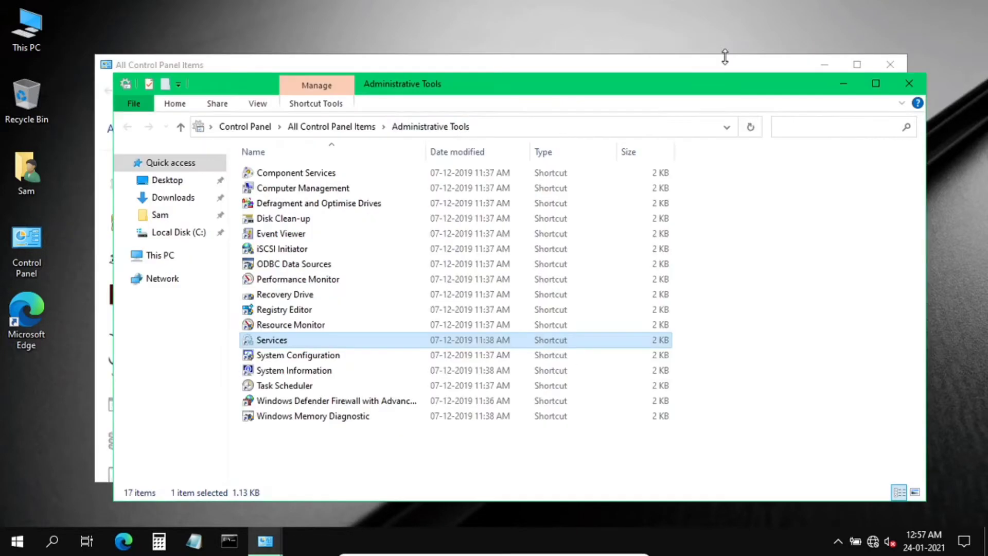
click(909, 83)
click(890, 64)
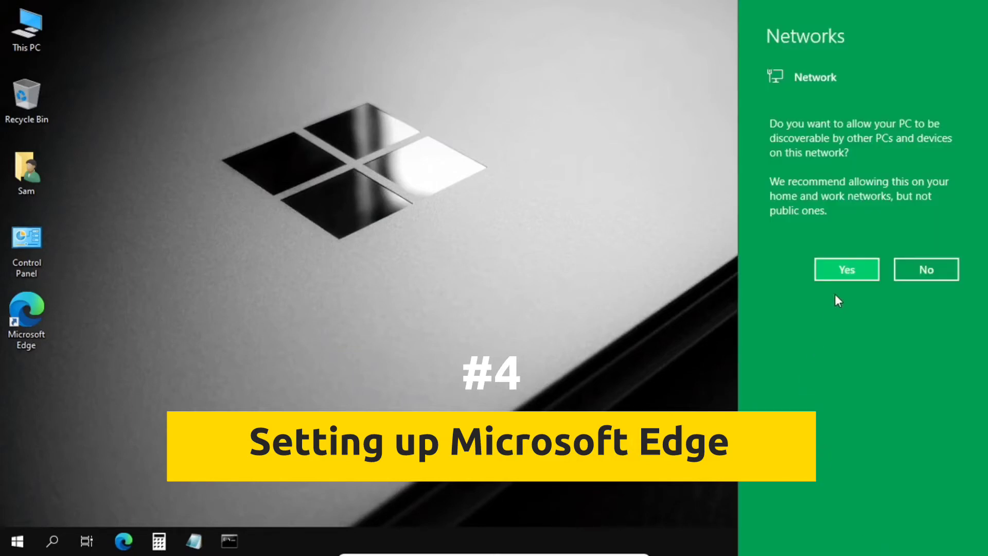
Step: Allow the PC to be discoverable by other devices on the network
click(834, 274)
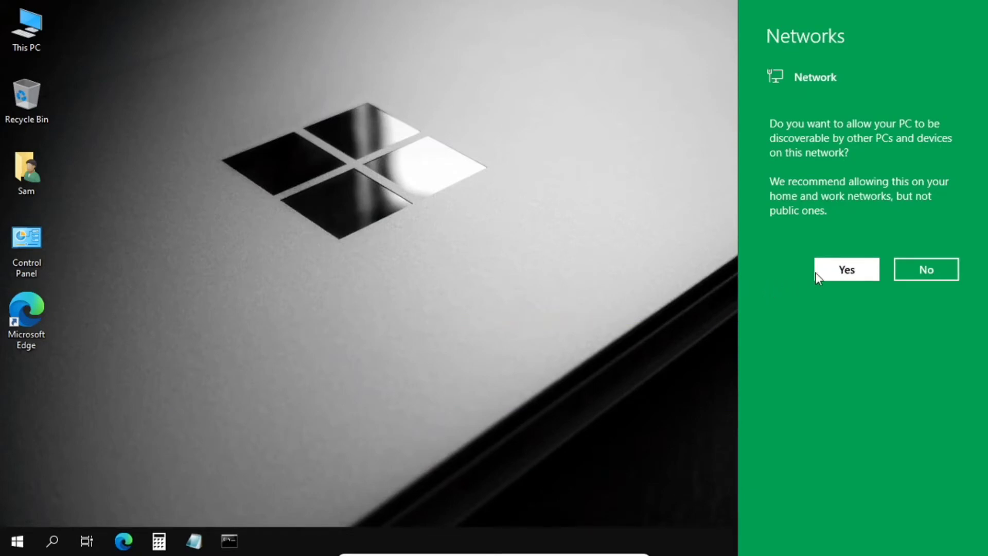
click(653, 280)
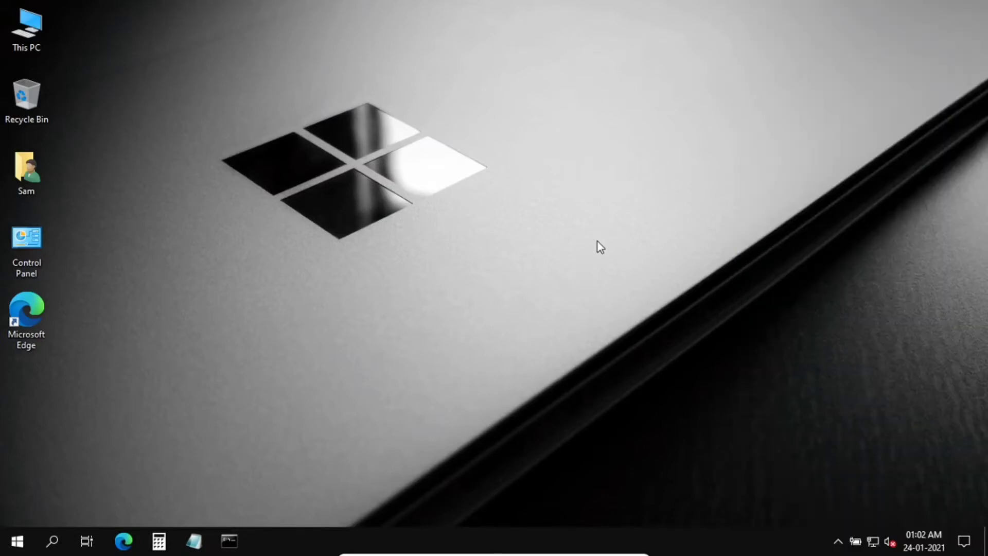
Step: Switch to Microsoft Edge, finish its first-run setup without signing in to sync, and set the new tab page layout to Focused
click(122, 540)
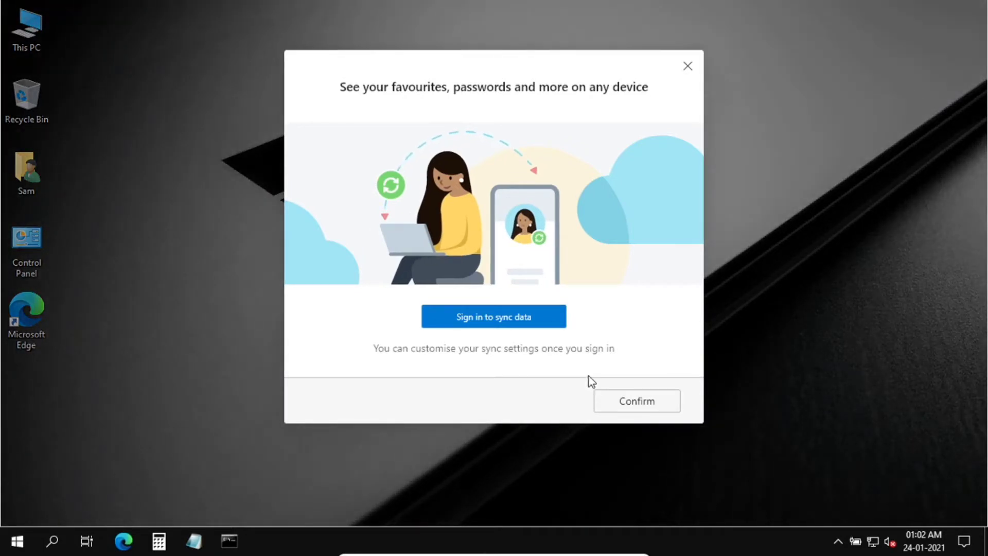
click(611, 400)
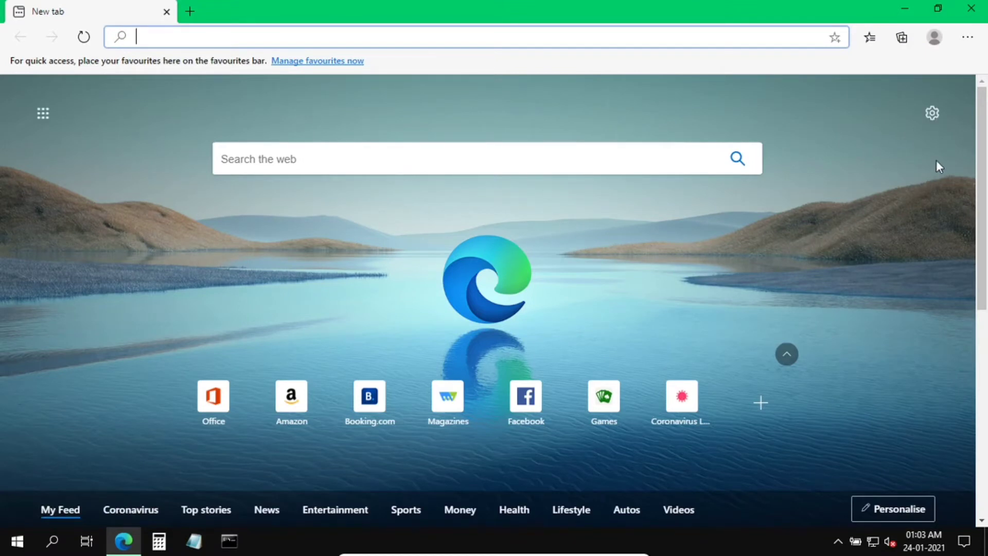
click(932, 114)
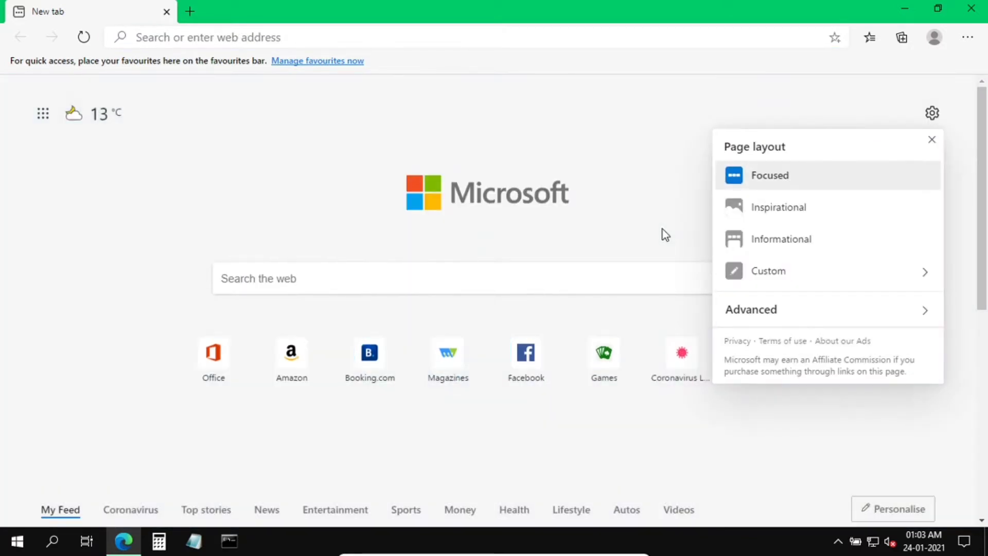
click(565, 236)
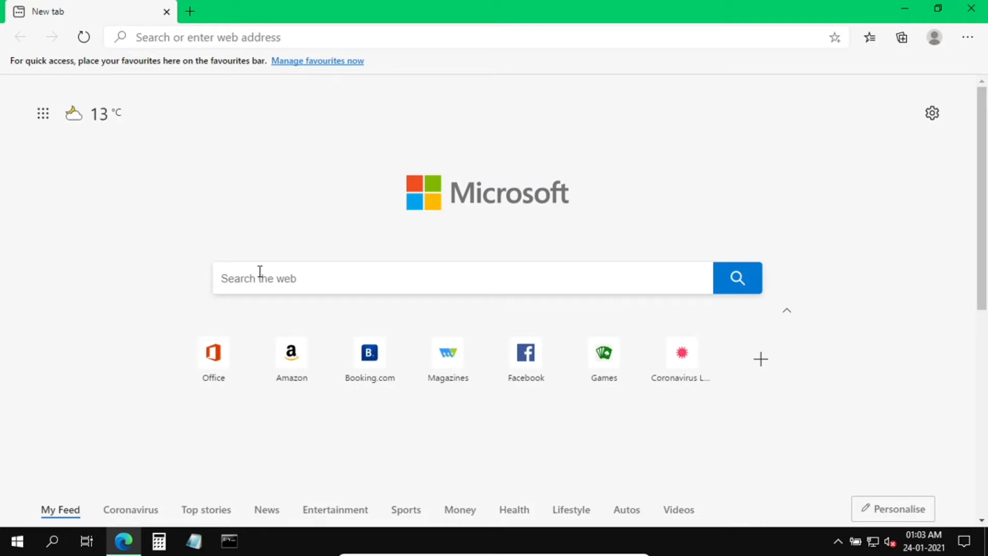
Step: Search the web for "wpd download", open the wpd.app site and download WPD
text(w)
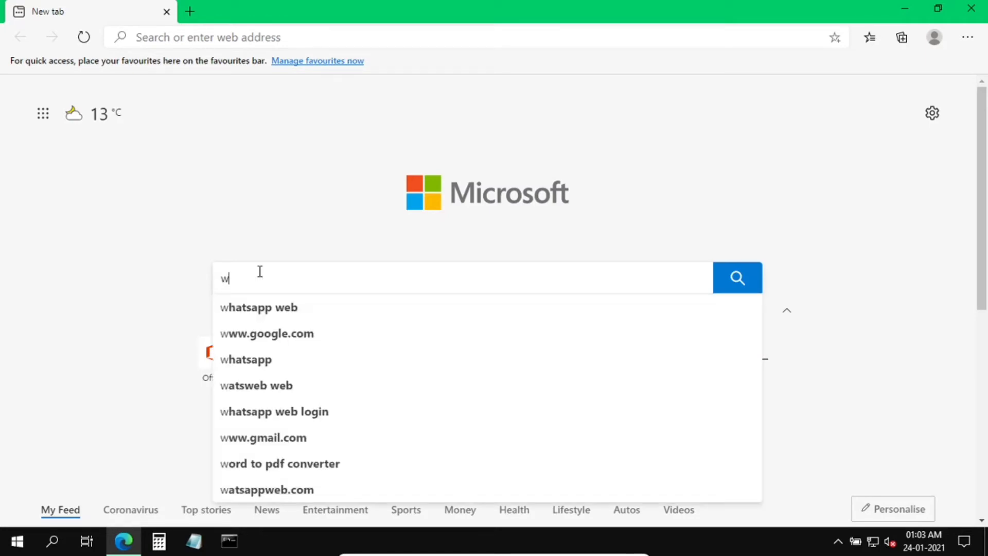
text(pd )
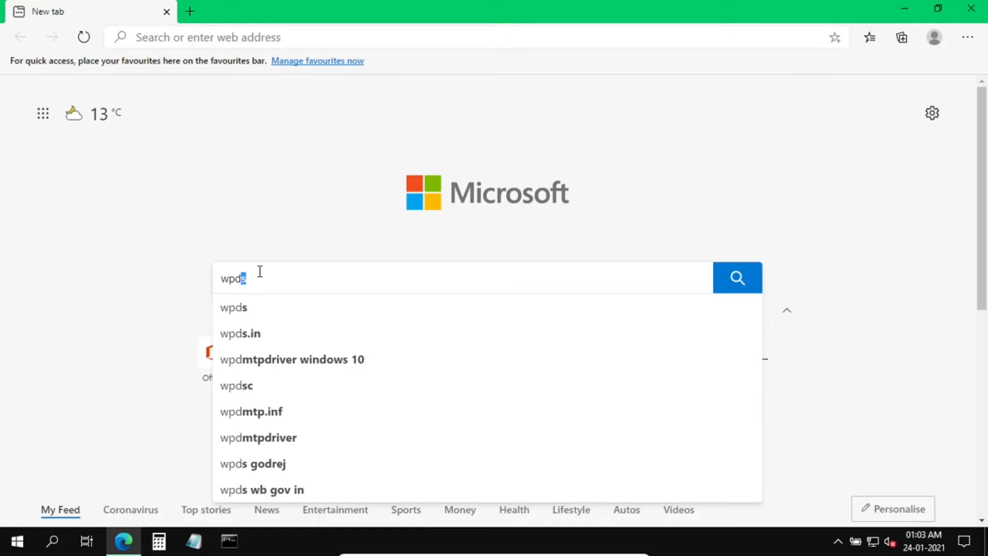
text(download)
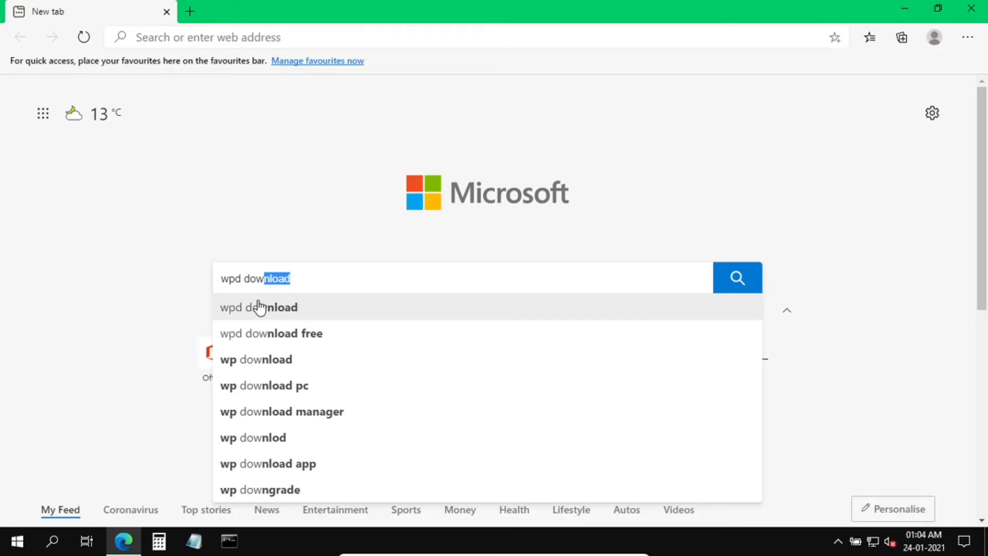
click(258, 307)
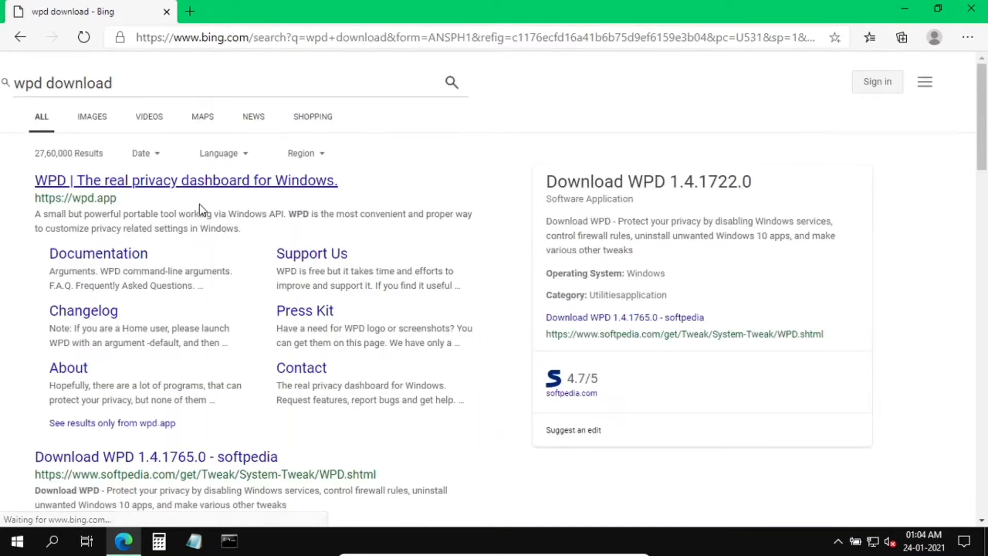
click(118, 186)
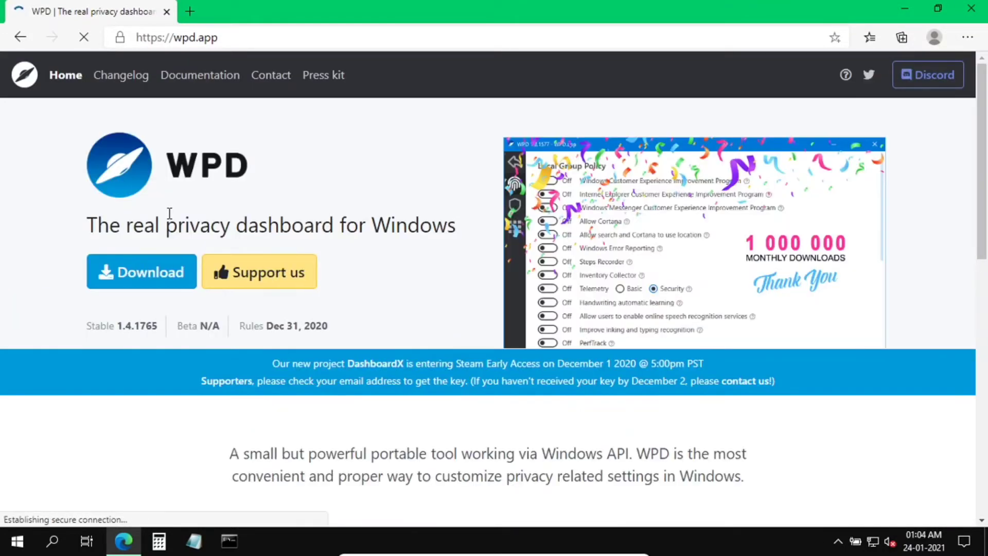
click(152, 278)
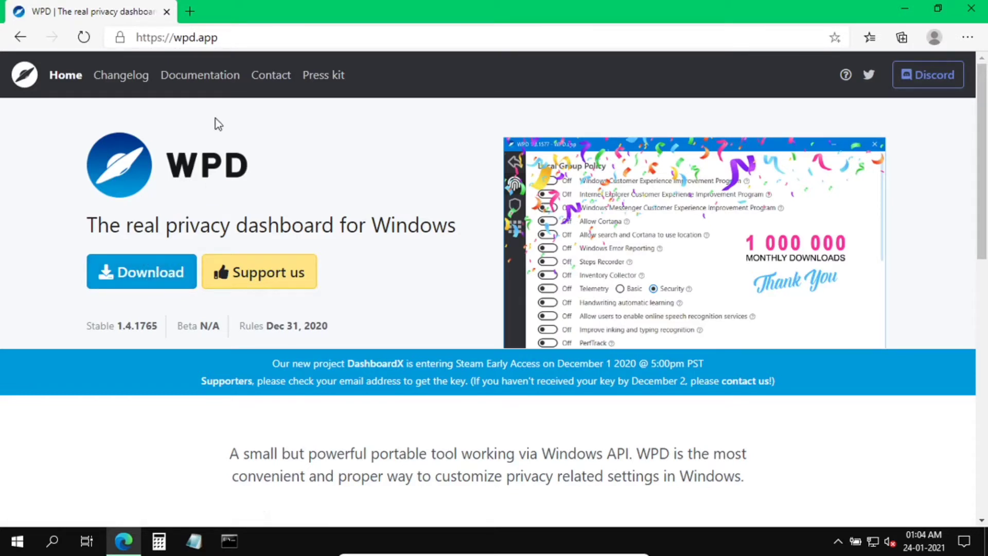
Step: Search for "wub download" in a new tab, open Sordum's Windows Update Blocker v1.6 page and look through it for the download
click(189, 12)
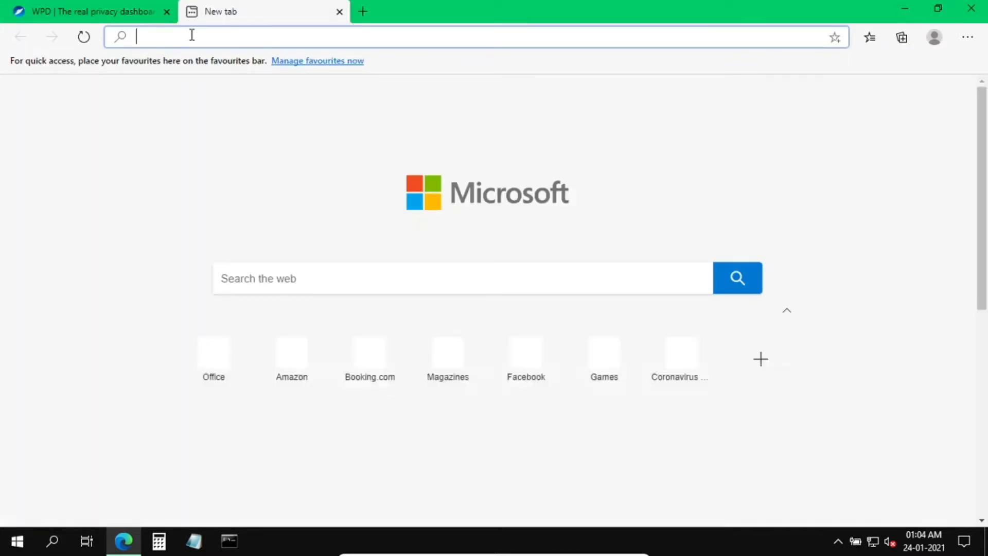
text(wub)
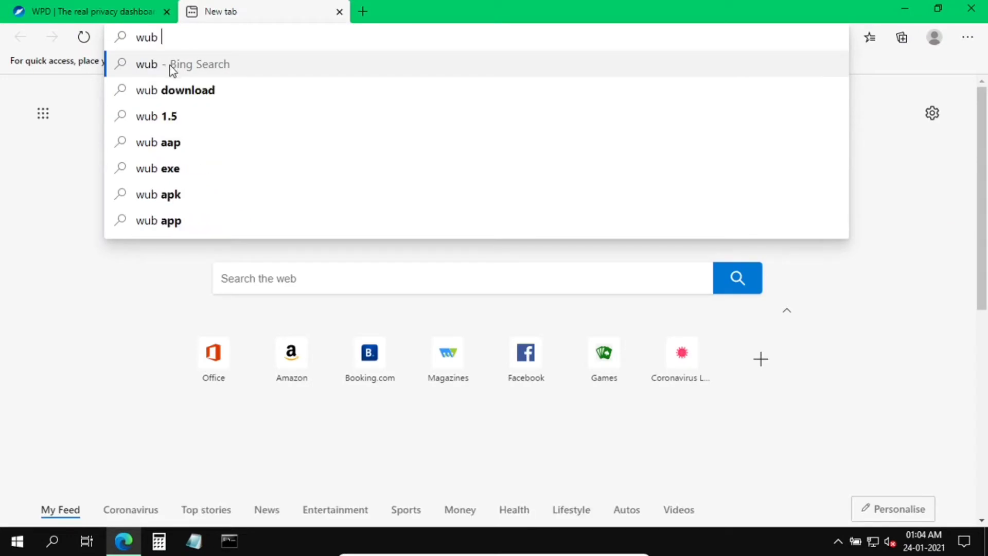
click(168, 90)
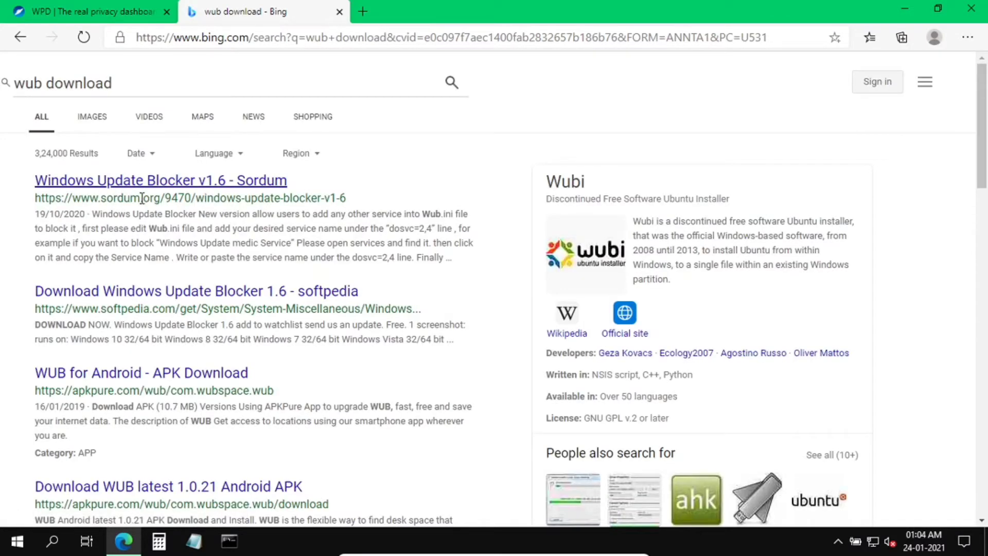
click(139, 183)
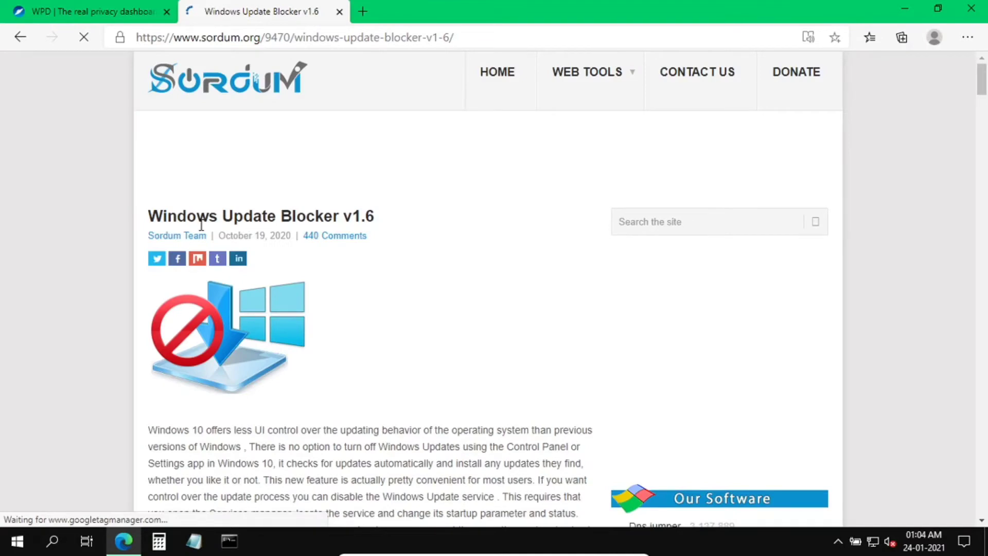
scroll(464, 205, down, 10)
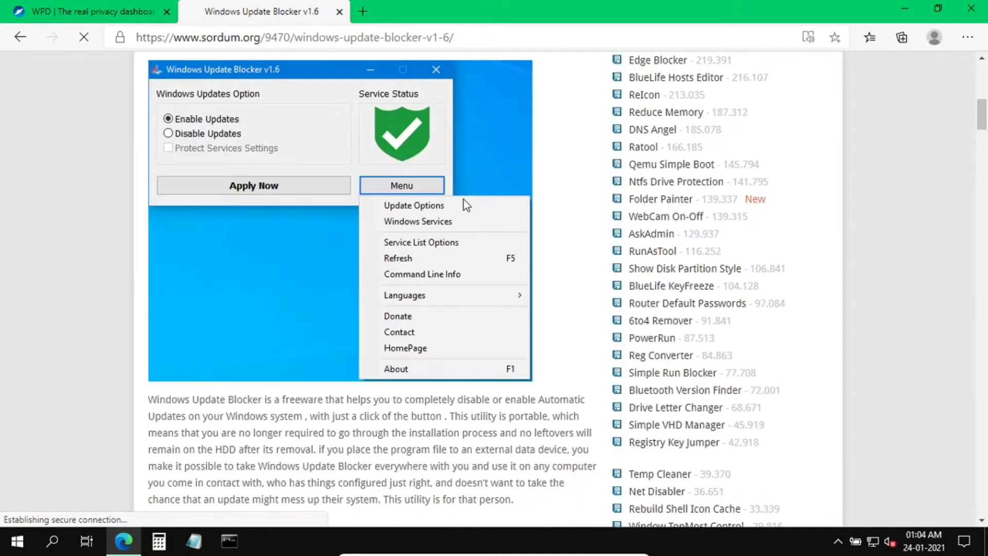
scroll(464, 200, down, 7)
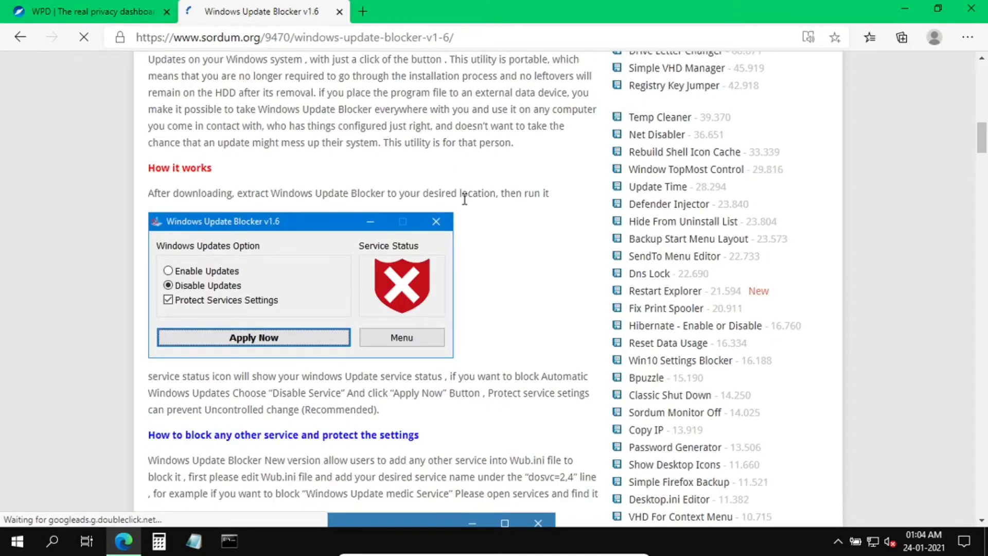
scroll(464, 200, down, 10)
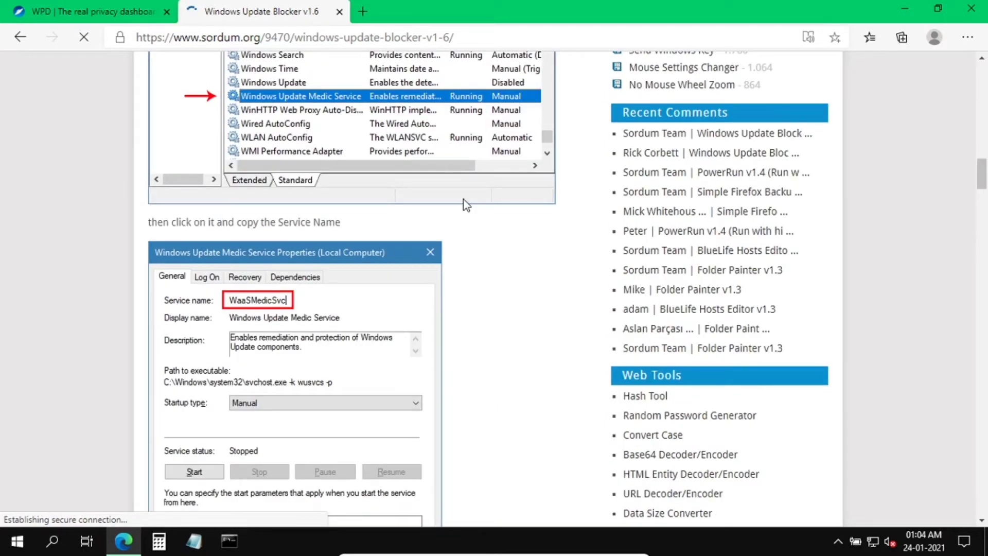
scroll(464, 199, down, 15)
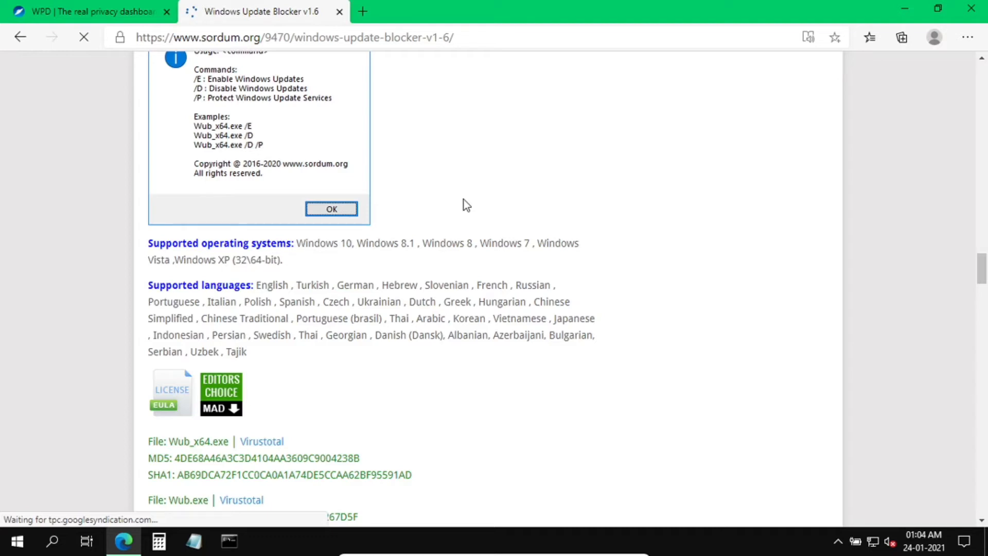
Step: Search the web for "chris titus debloater" in a new tab
key(ctrl+t)
text(c)
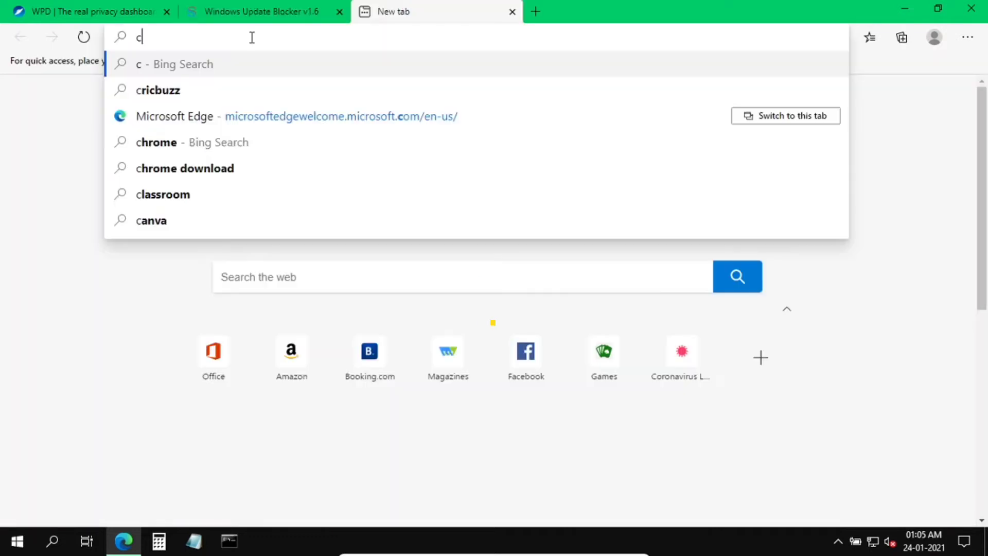
text(hri)
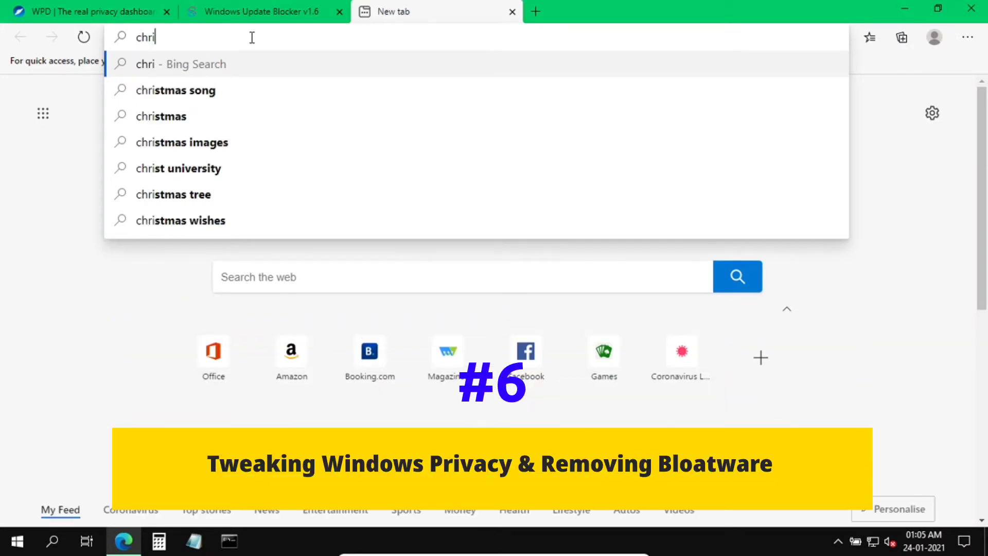
text(s)
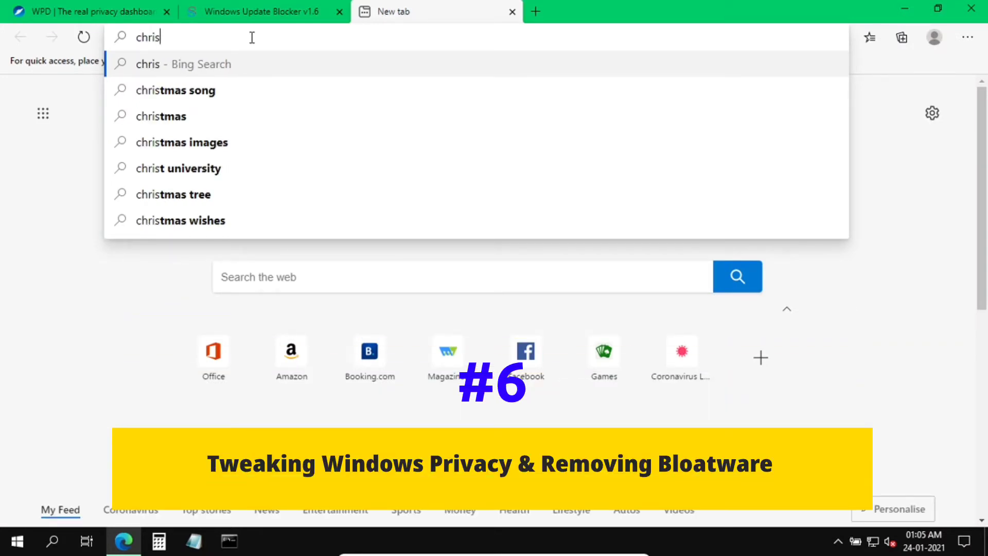
text(titus)
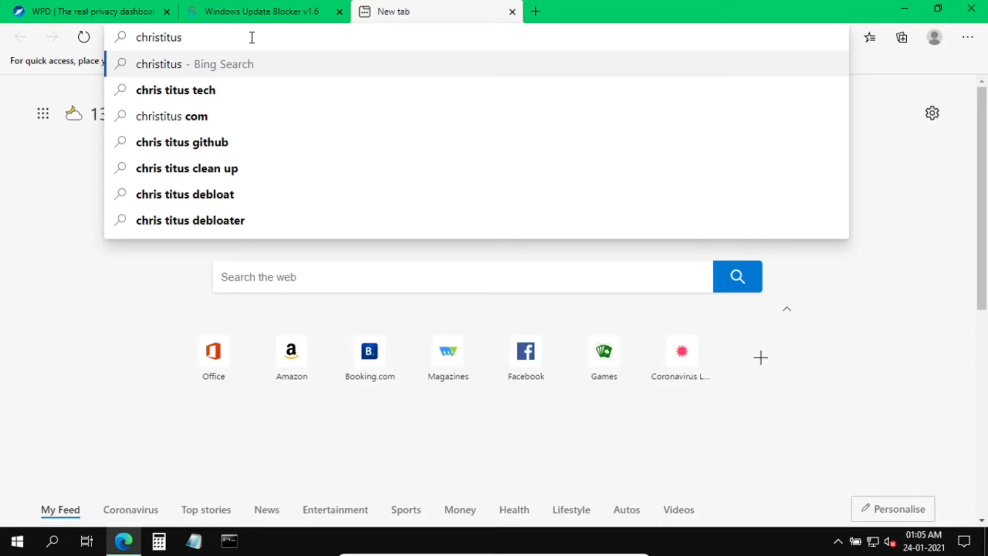
click(212, 220)
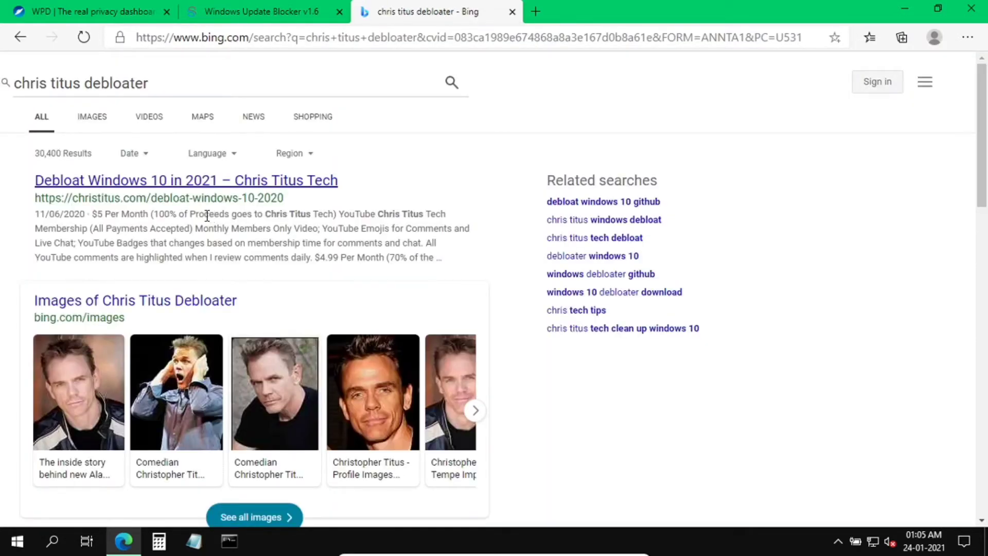
Step: Open the christitus.com article on debloating Windows 10 and copy its PowerShell command from the January 2021 Update section
click(114, 190)
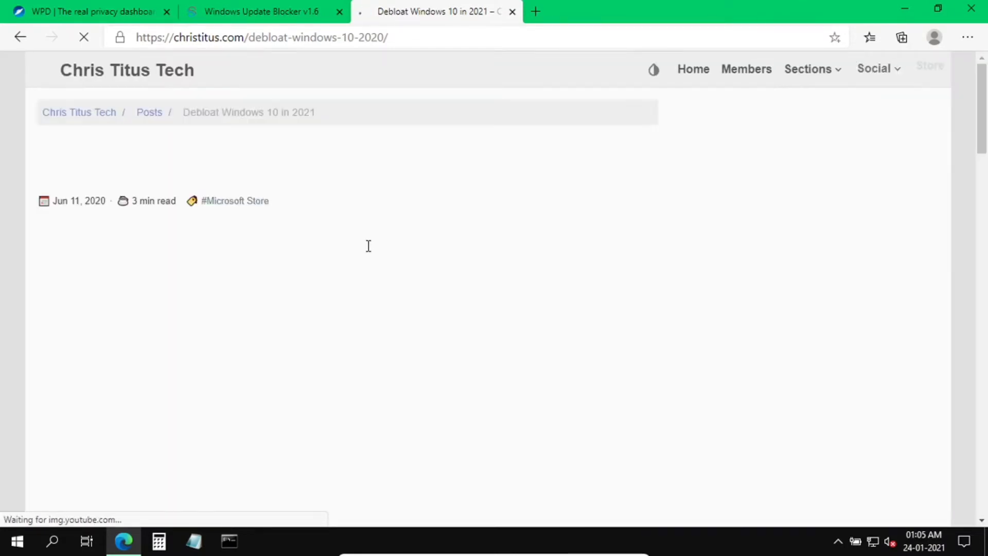
scroll(416, 258, down, 5)
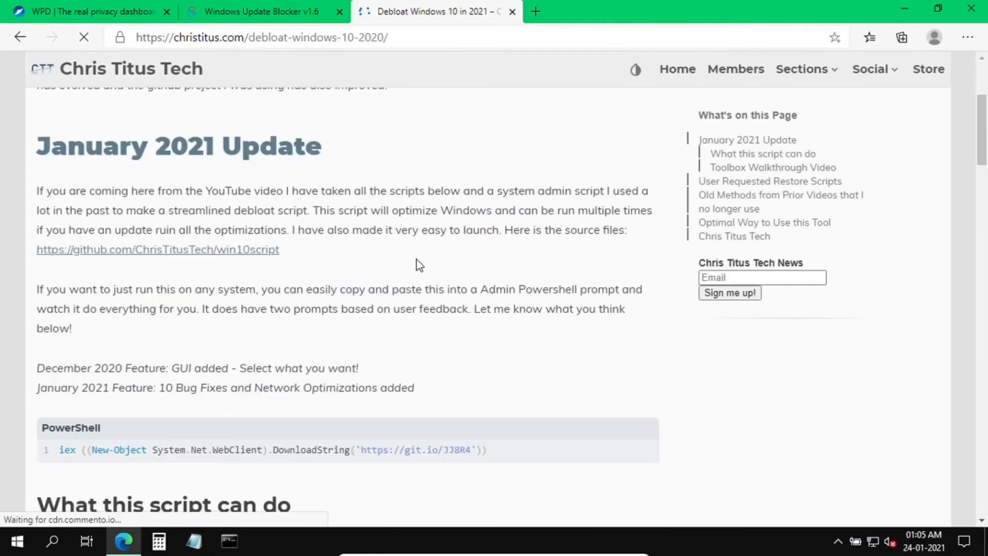
scroll(415, 259, down, 1)
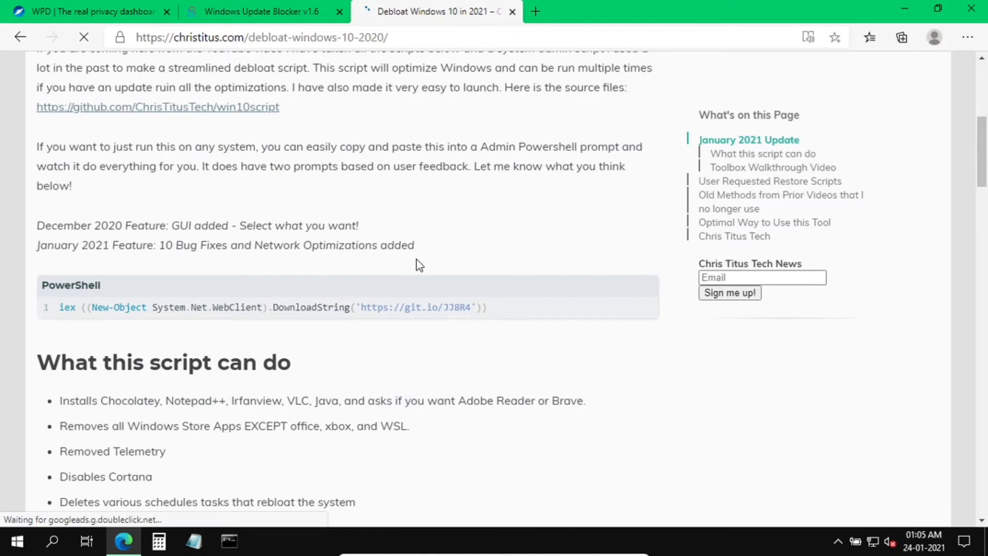
mouse_move(513, 301)
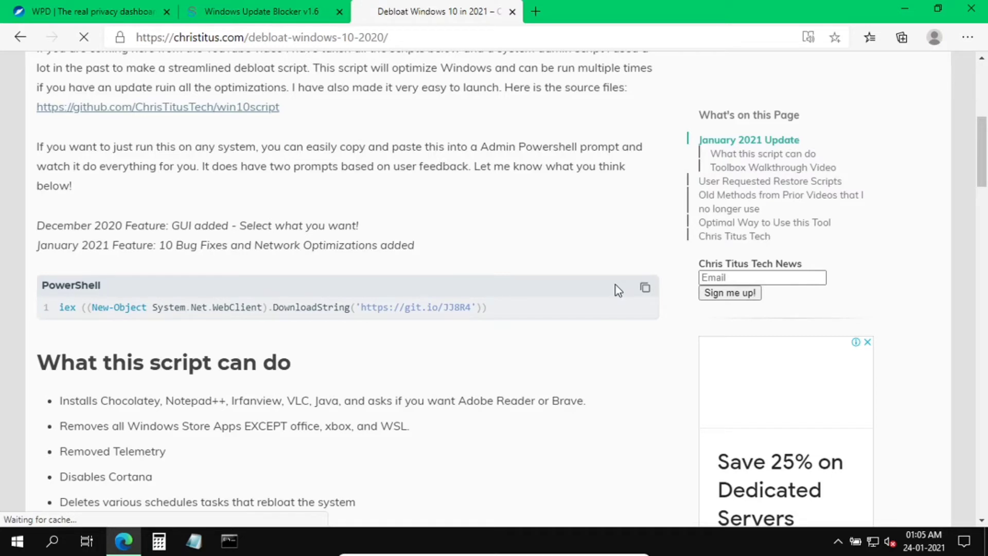
click(644, 287)
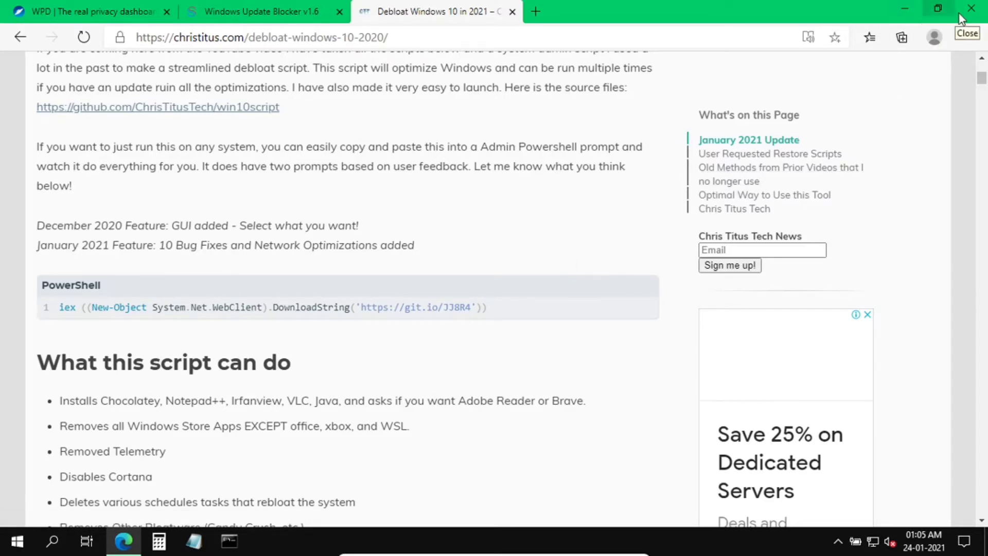
Step: Close the browser and run the copied debloat command in Windows PowerShell as administrator
click(972, 8)
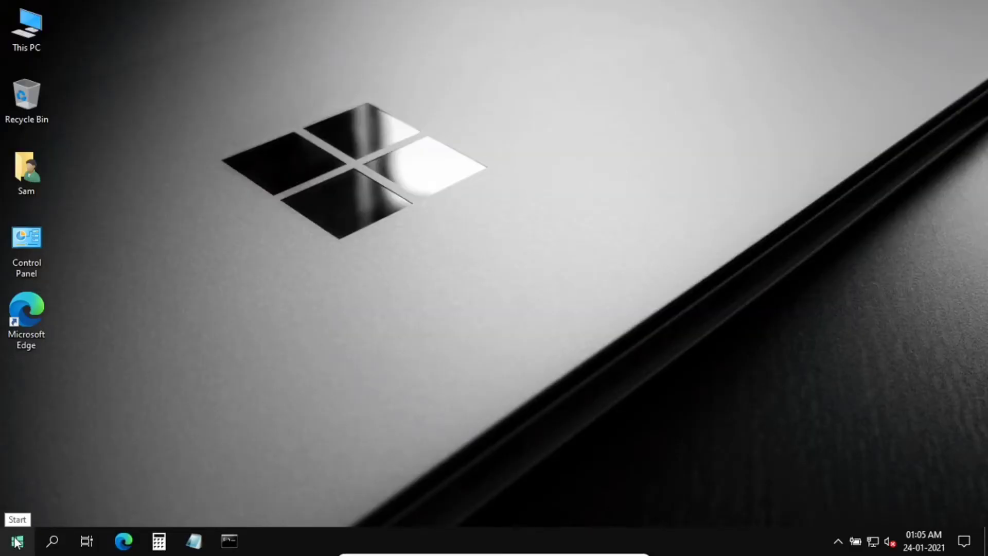
right_click(17, 542)
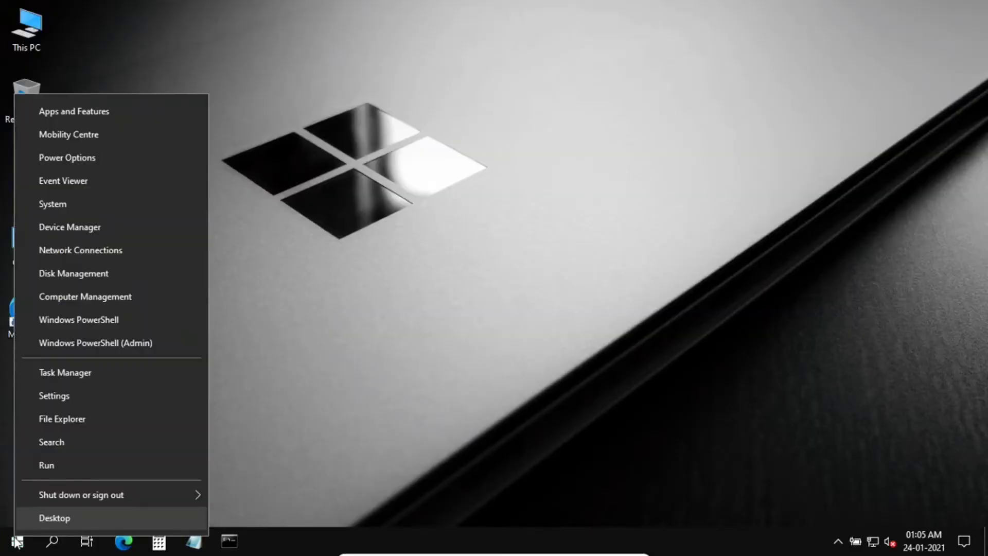
click(78, 344)
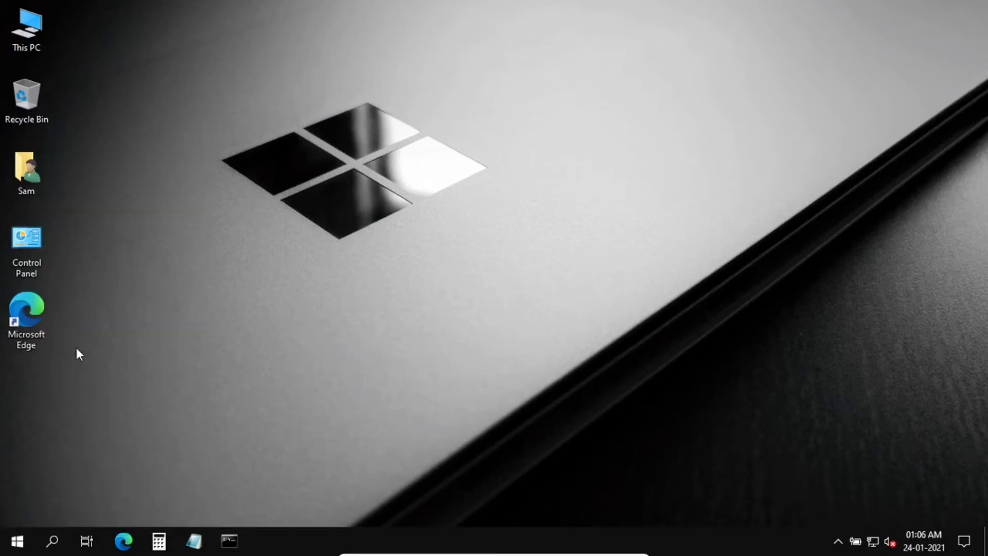
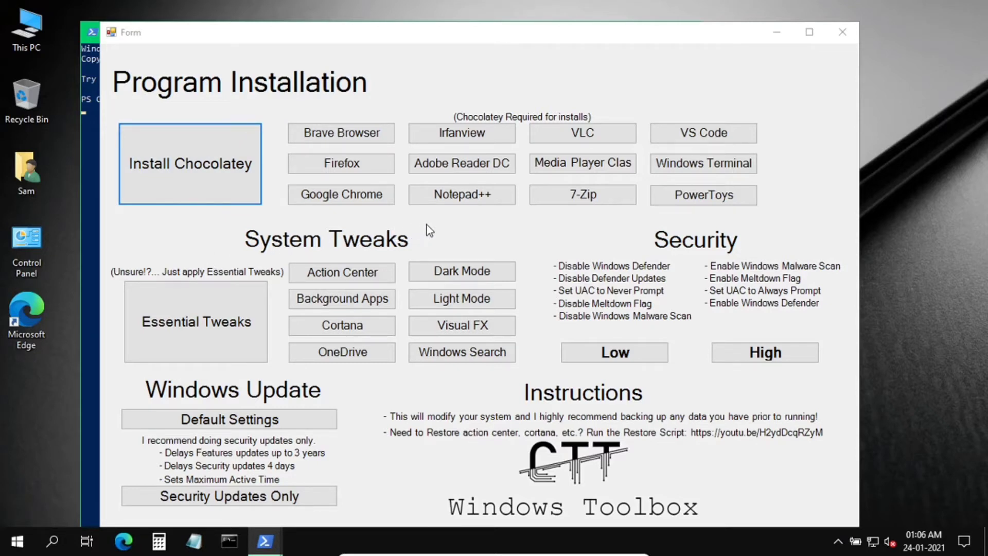
Step: Run the Irfanview installation from the toolbox and check its output in the PowerShell window
click(470, 138)
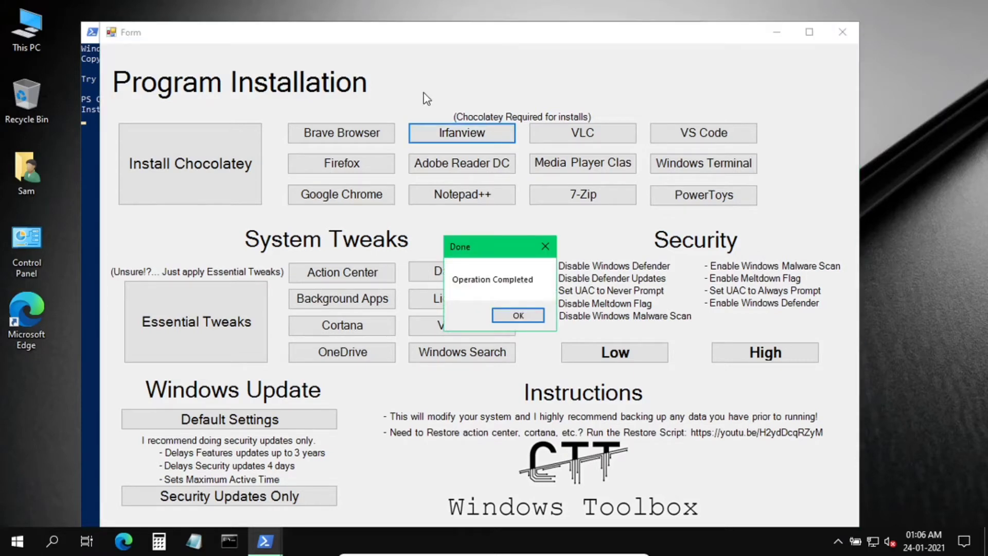
click(502, 316)
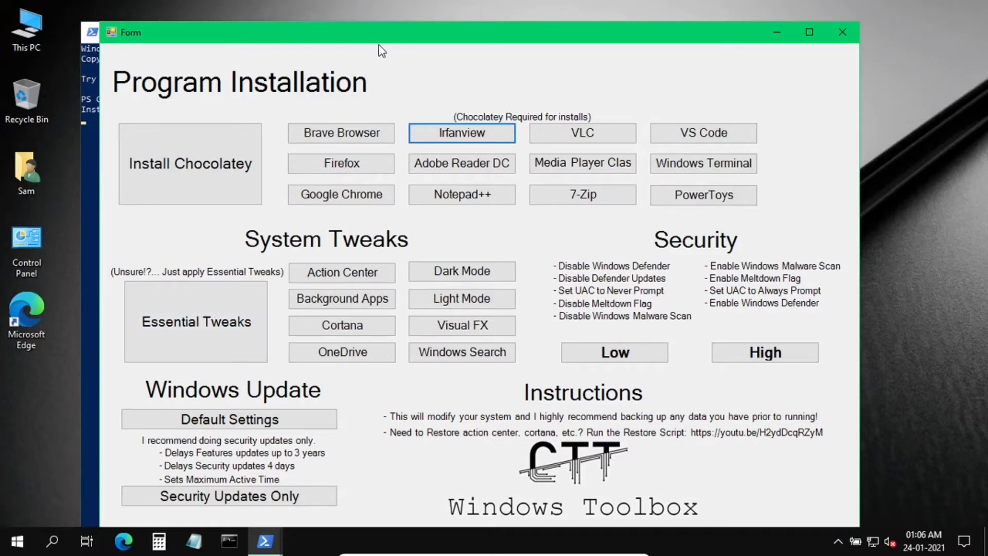
drag(381, 45, 473, 33)
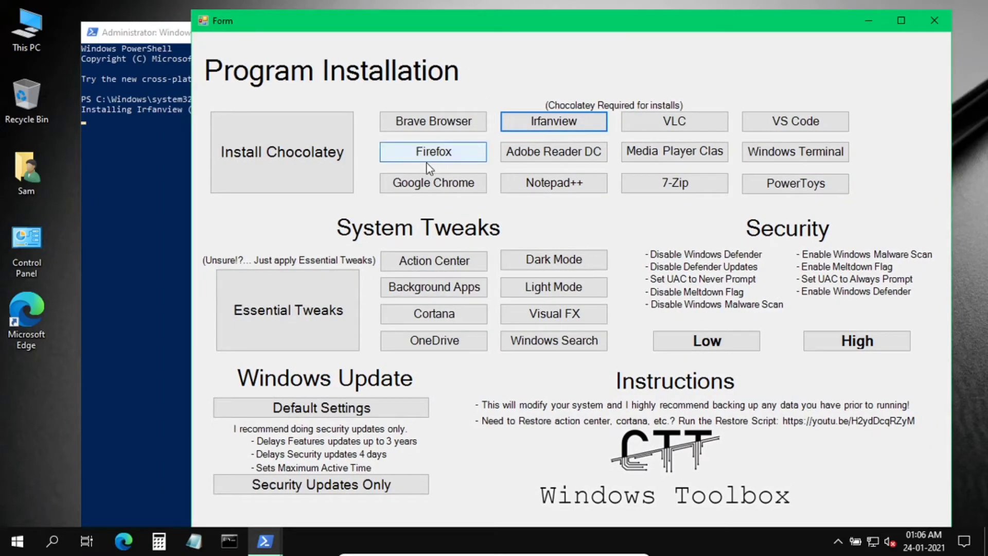
click(147, 39)
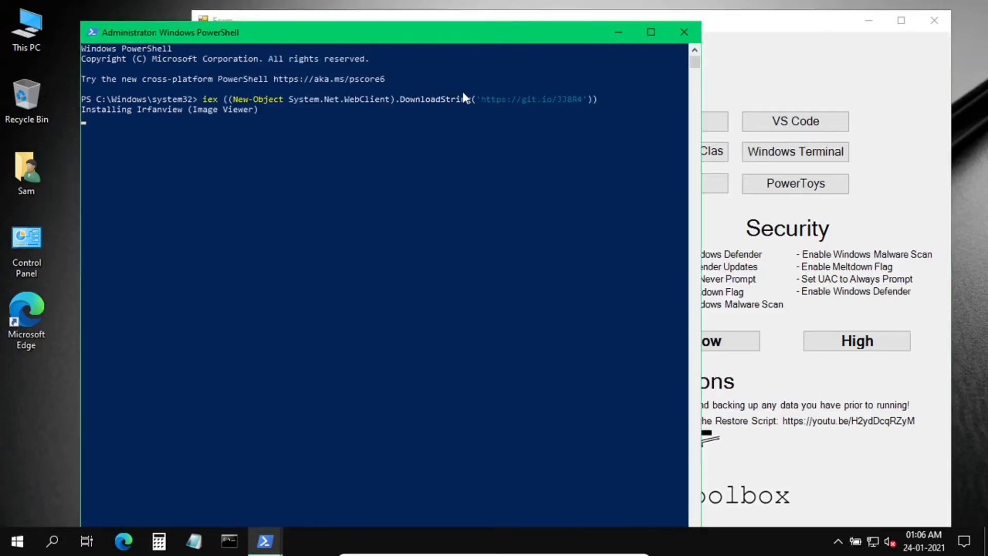
click(748, 79)
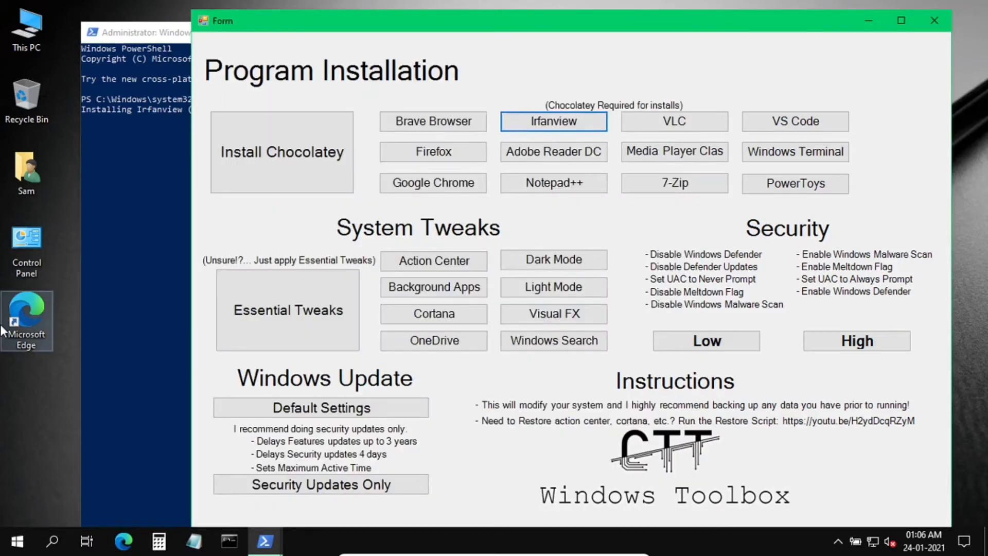
Step: Review the list of installed apps and apply the Essential Tweaks, following their output in PowerShell until completion
click(21, 529)
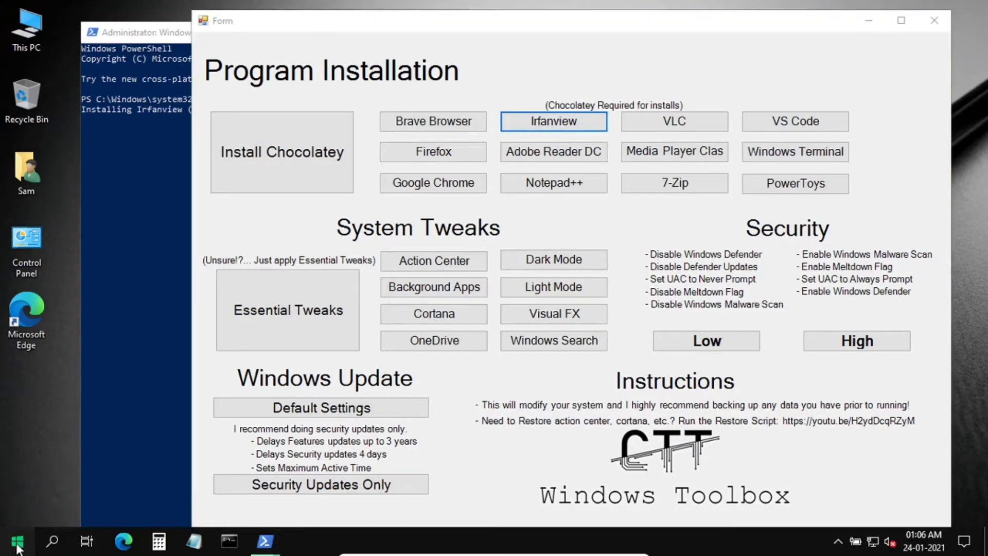
scroll(106, 375, down, 8)
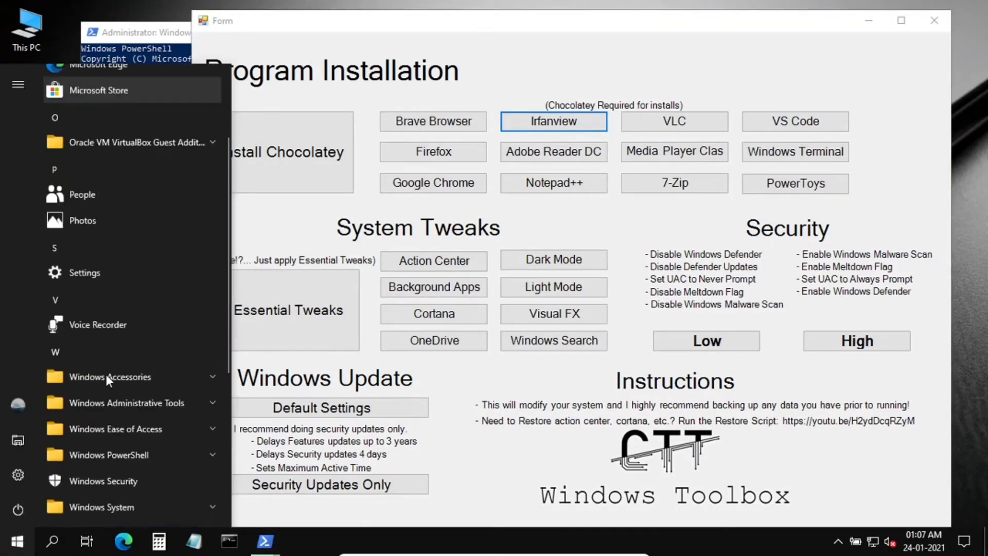
scroll(106, 375, up, 8)
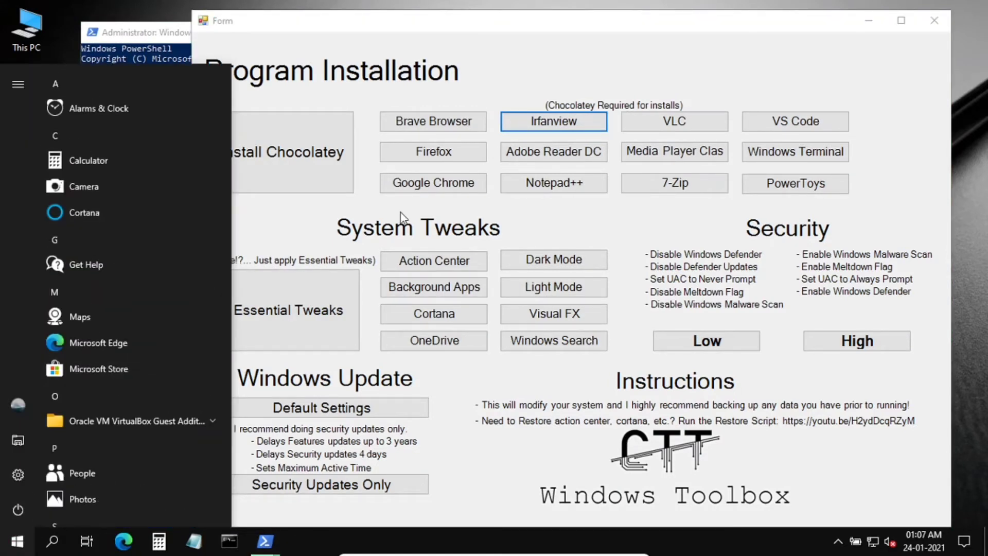
click(329, 221)
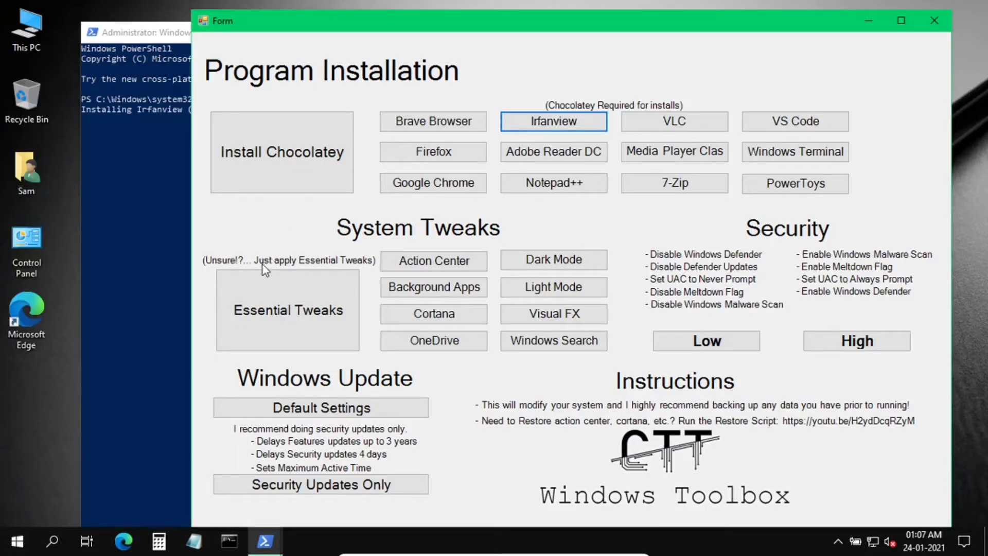
click(286, 311)
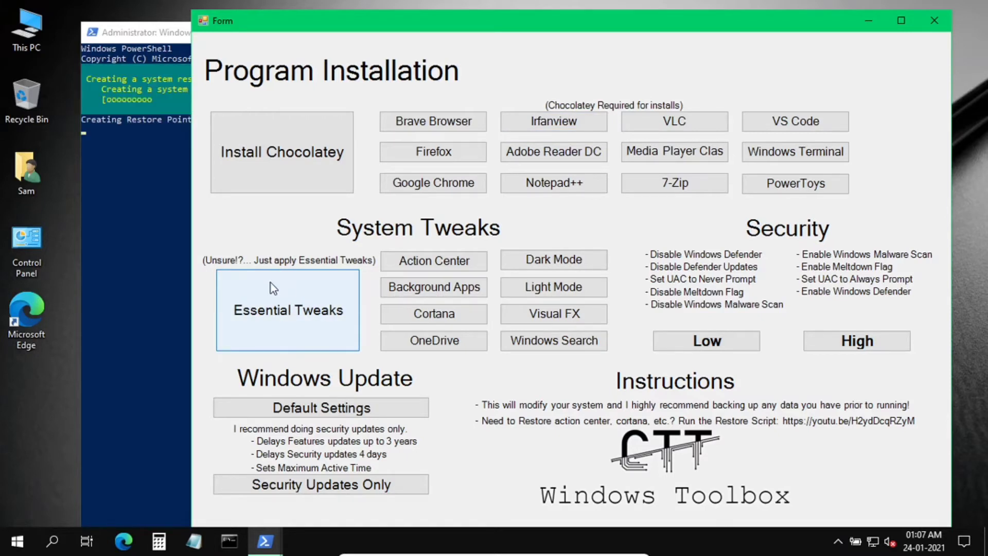
click(153, 36)
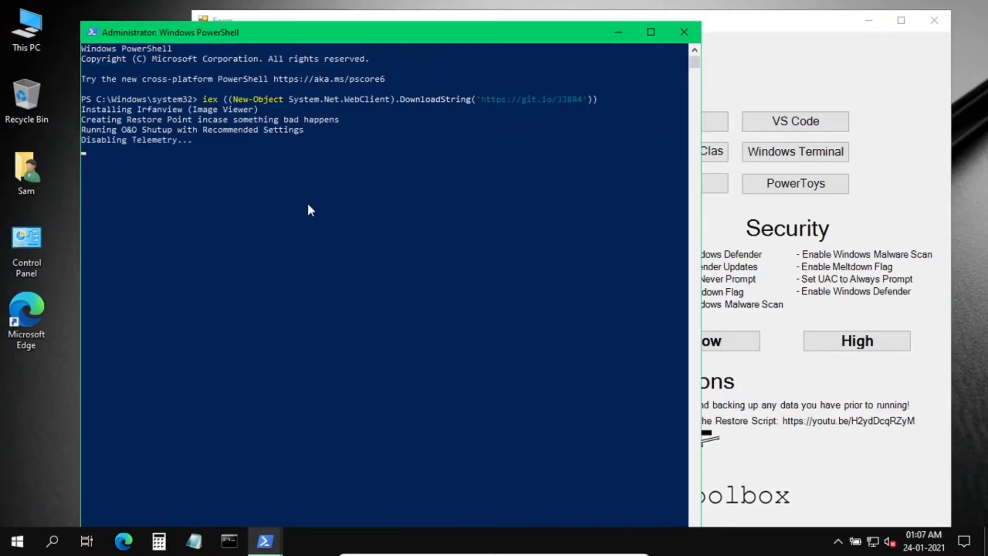
mouse_move(337, 29)
mouse_down()
mouse_move(354, 58)
mouse_move(341, 38)
mouse_up()
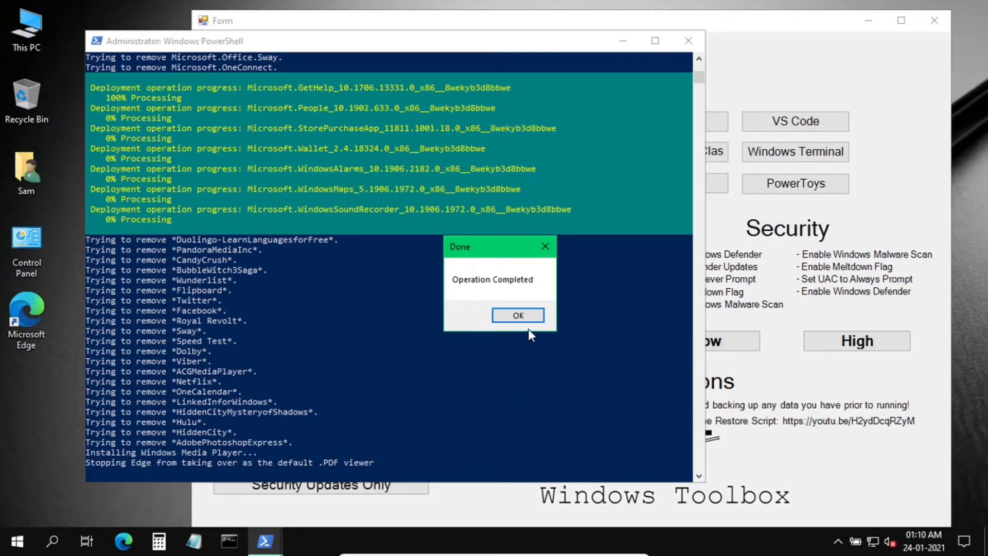
click(519, 316)
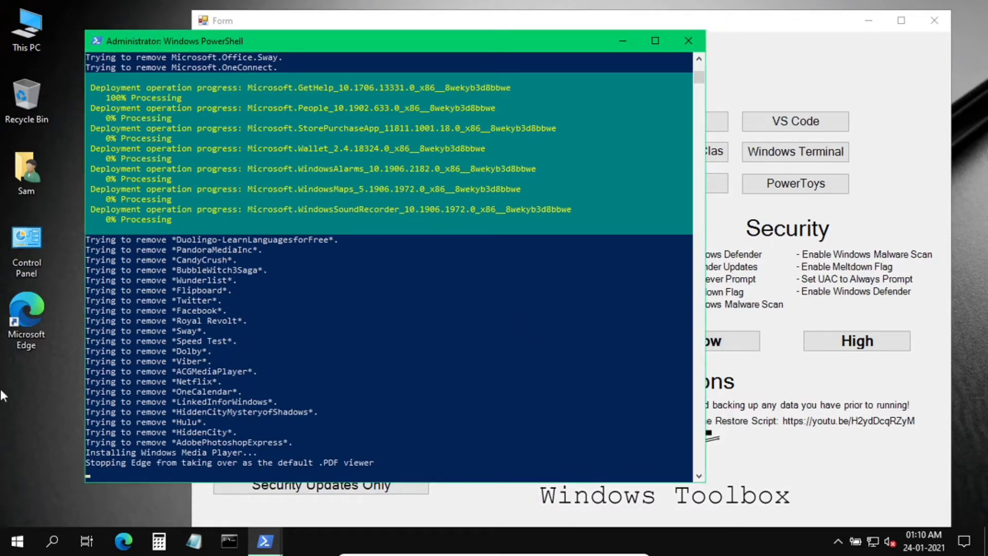
Step: Examine the Start menu's app list to see which apps remain after the Essential Tweaks
click(17, 540)
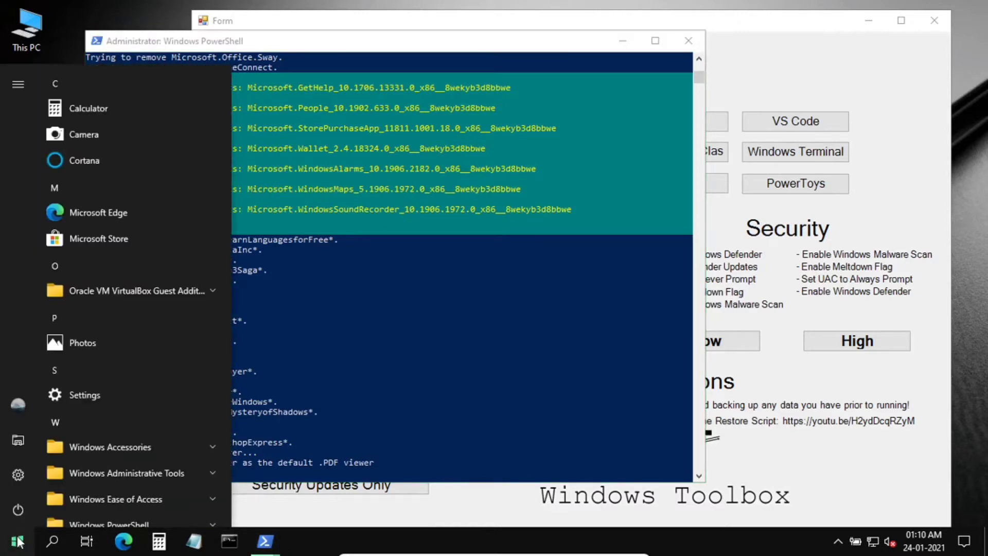
scroll(110, 236, down, 1)
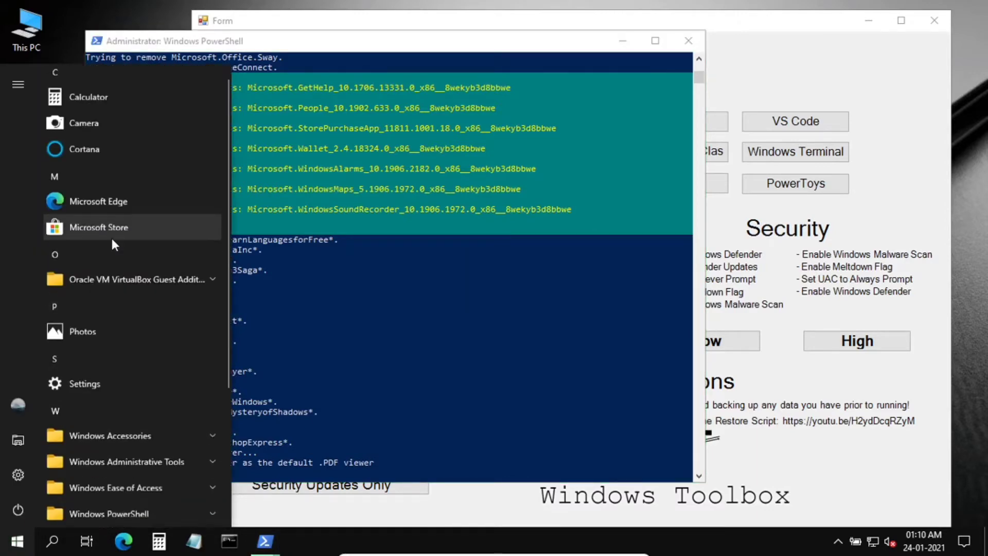
scroll(110, 235, down, 4)
scroll(111, 237, up, 4)
scroll(111, 237, down, 2)
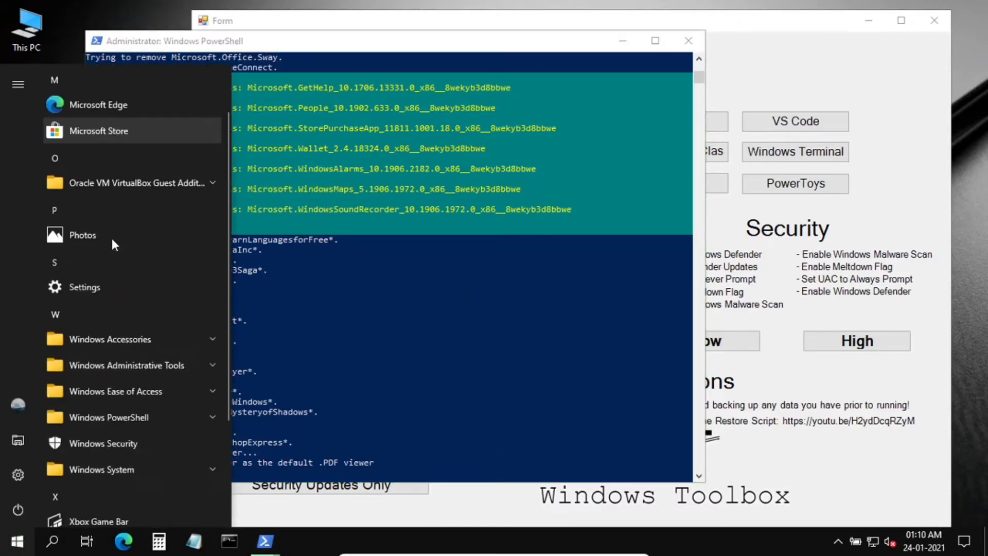
scroll(110, 236, down, 2)
scroll(112, 239, up, 4)
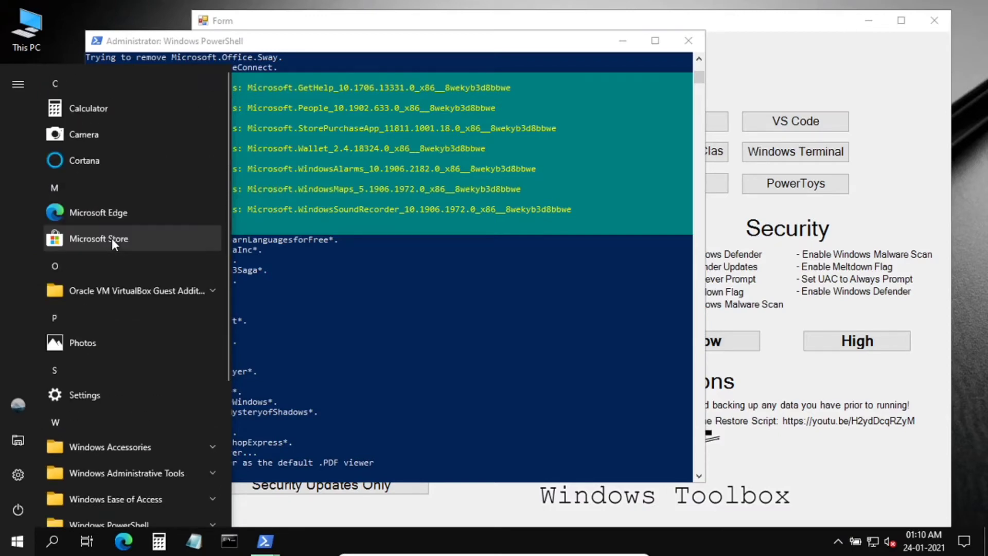
click(733, 269)
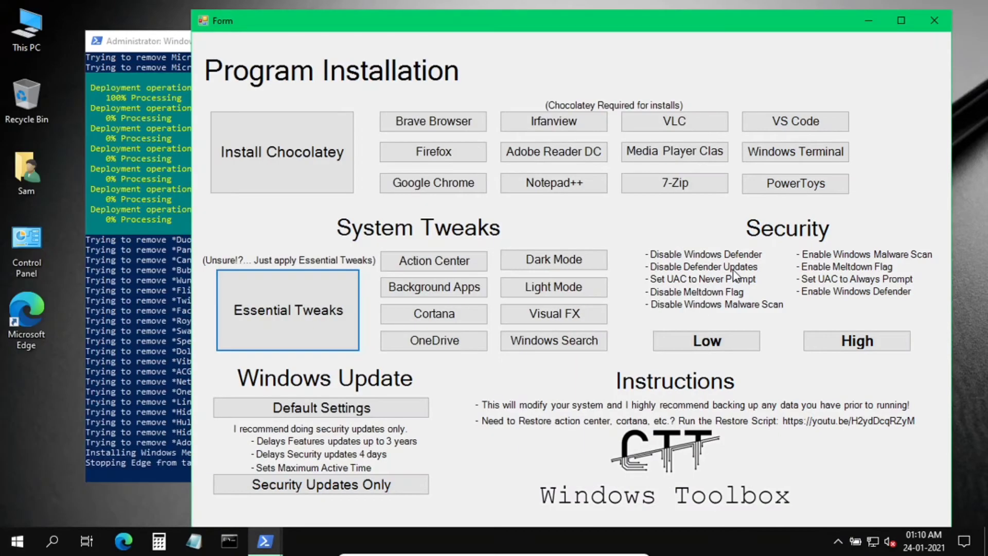
Step: Disable Action Center, Background Apps and Cortana with the toolbox's system tweaks
click(419, 263)
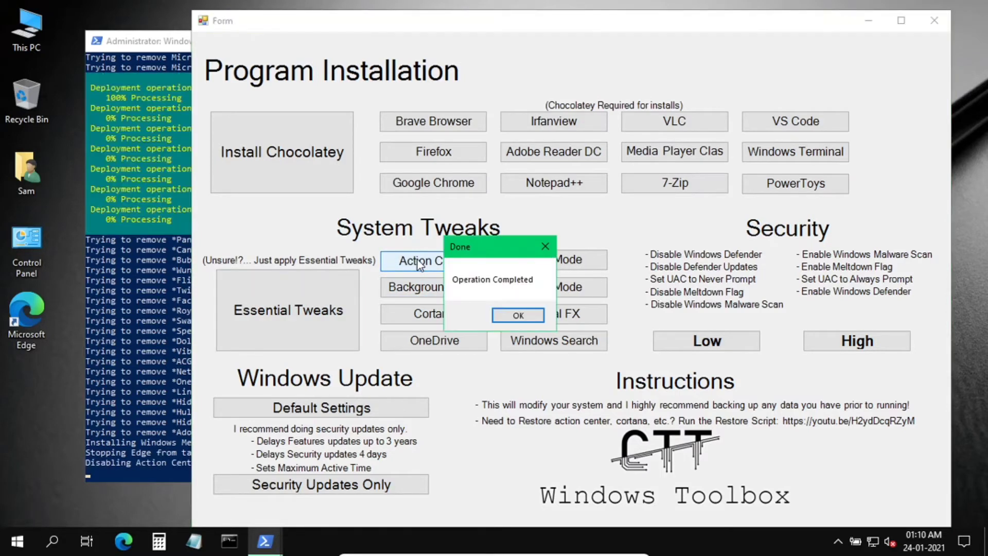
click(509, 315)
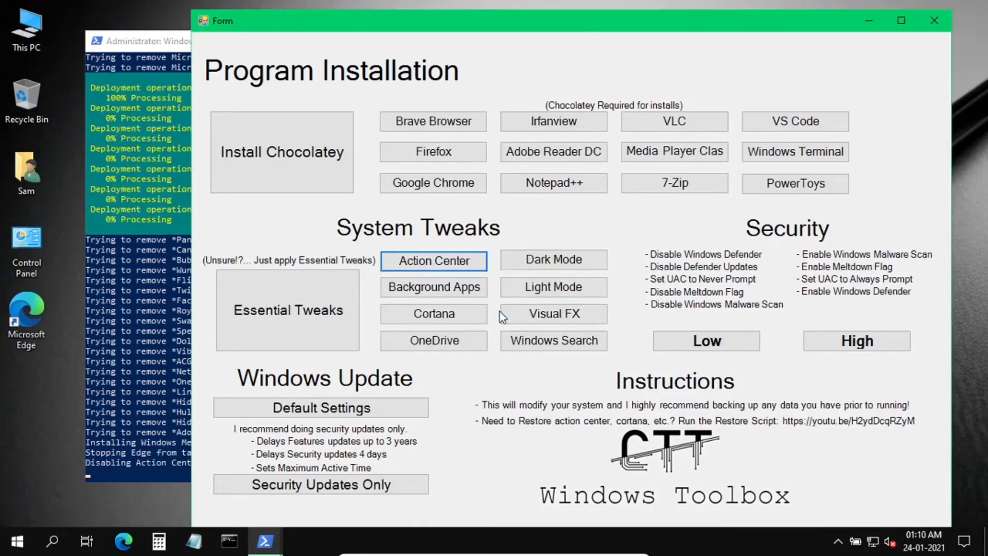
click(430, 292)
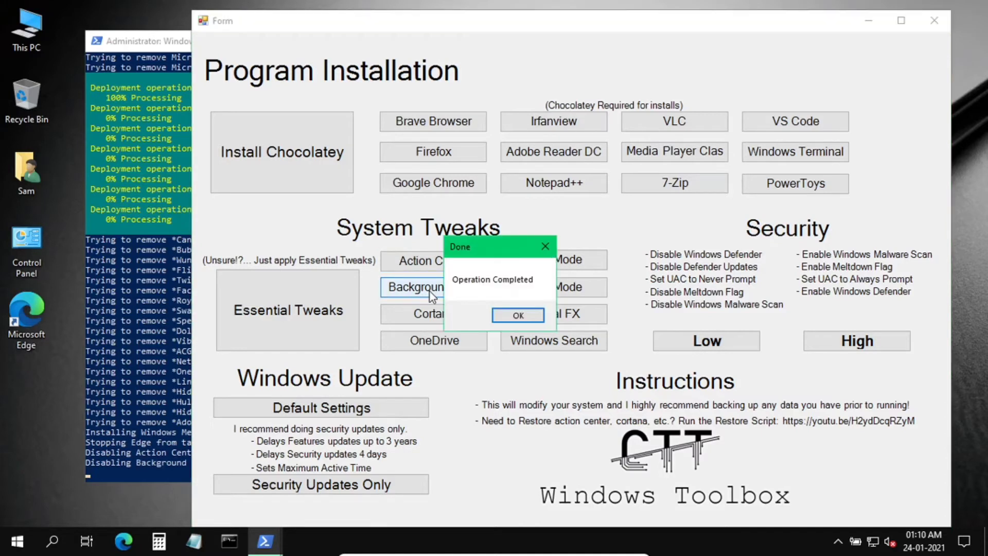
click(507, 317)
click(435, 316)
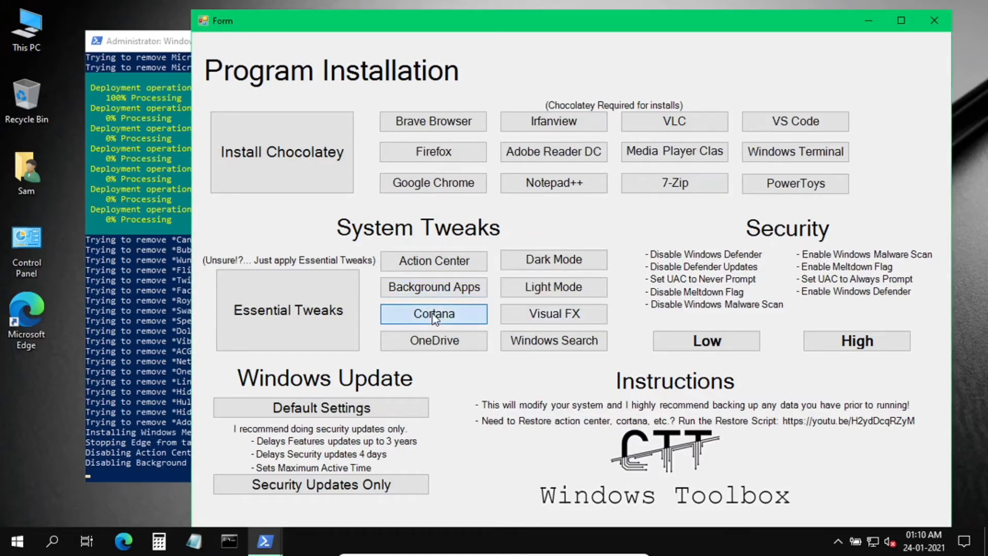
click(516, 315)
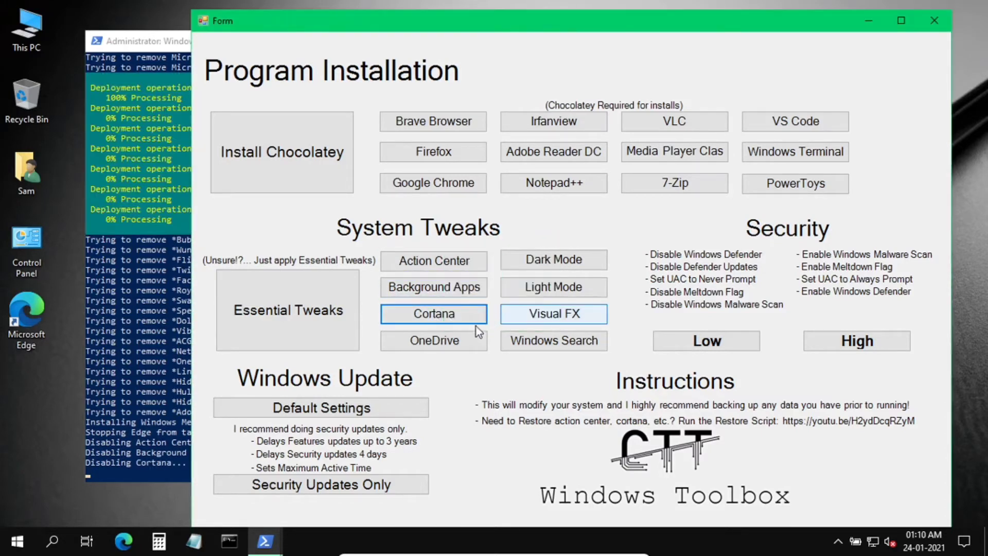
Step: Disable OneDrive and set Windows Update to Security Updates Only with the toolbox, closing it and PowerShell when done
click(450, 343)
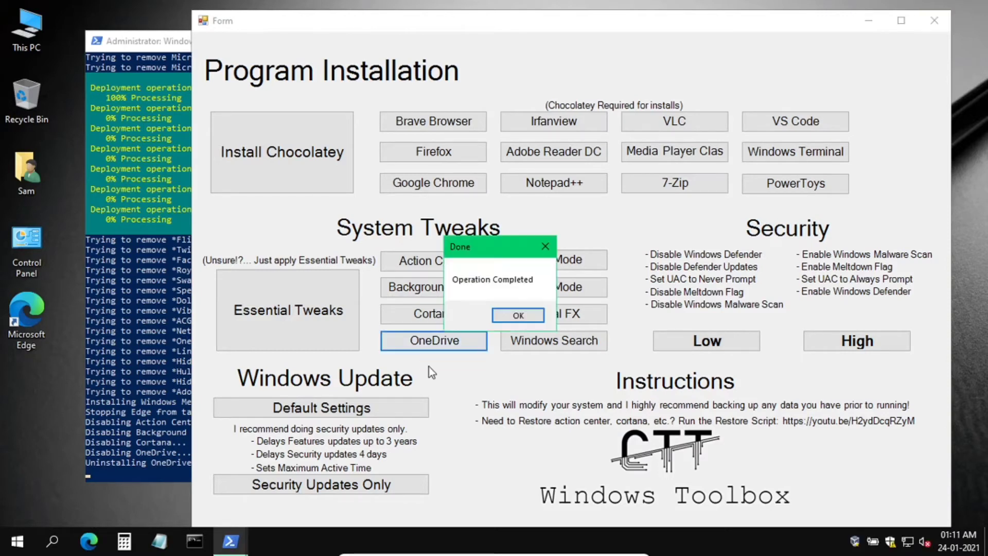
click(518, 316)
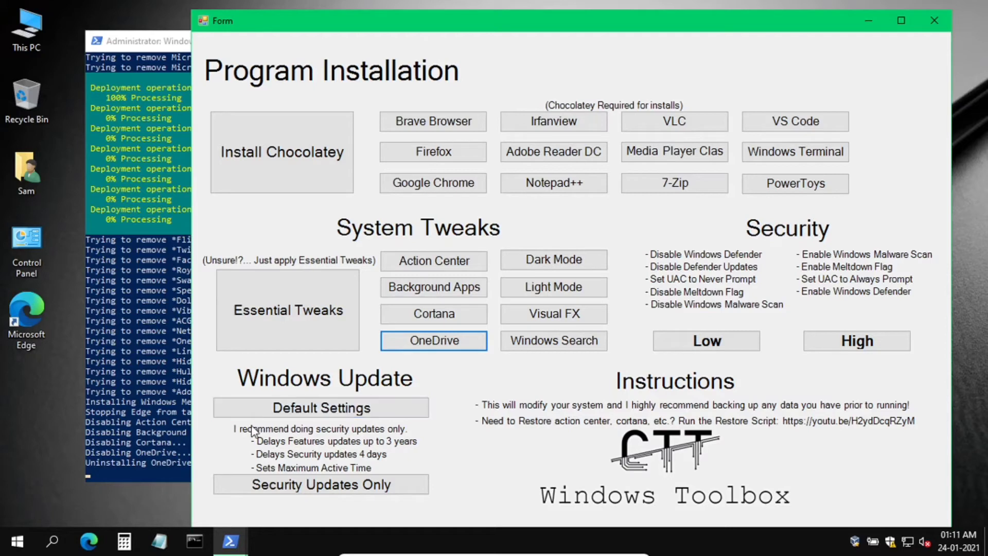
click(307, 489)
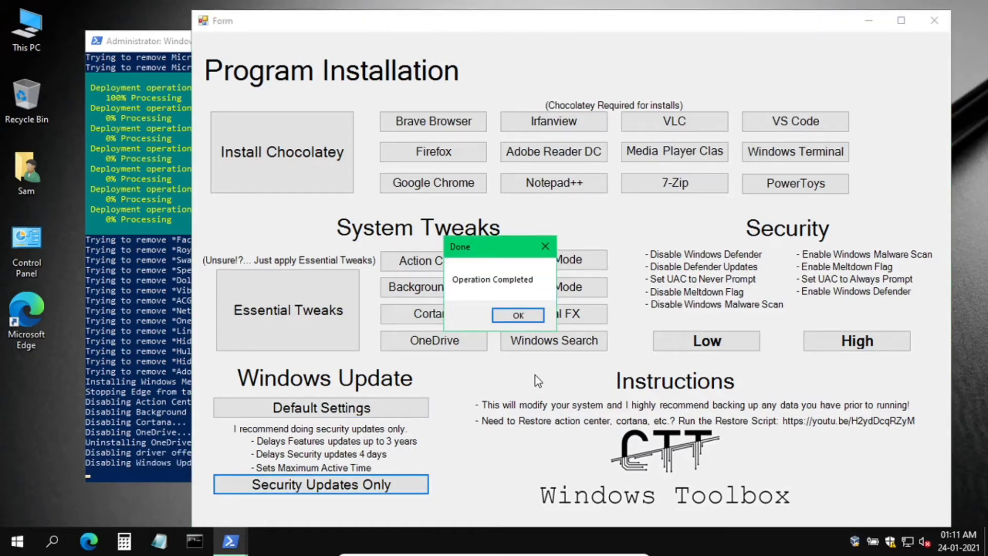
click(520, 315)
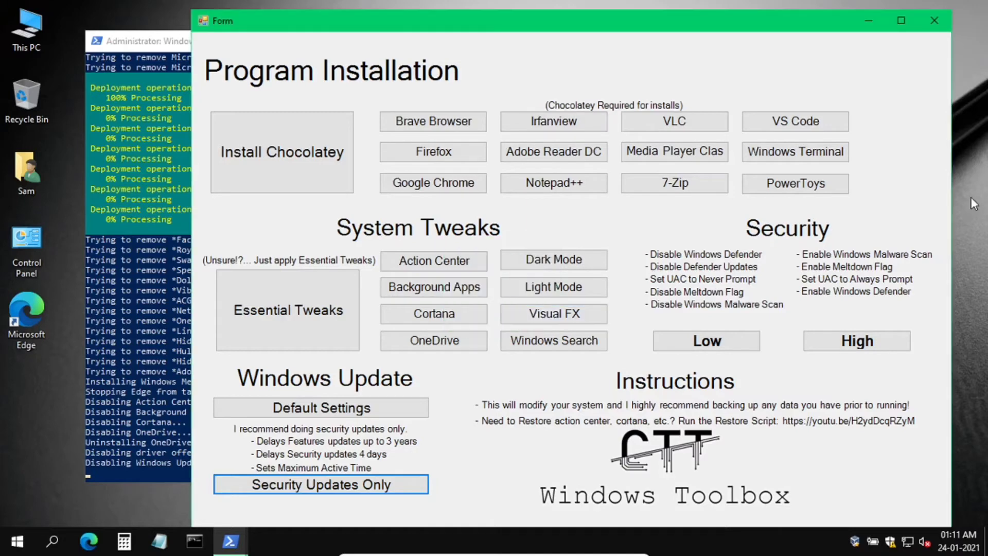
click(935, 21)
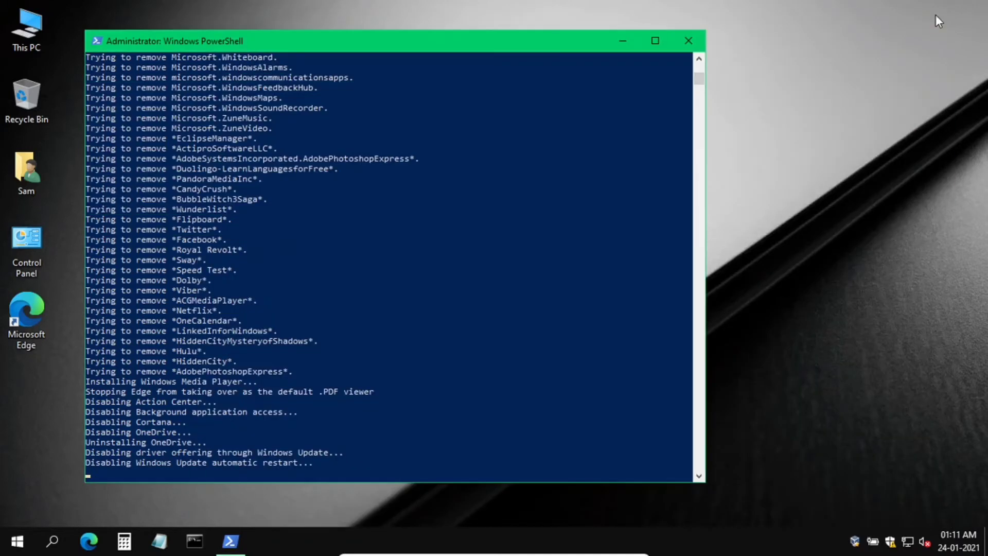
click(690, 41)
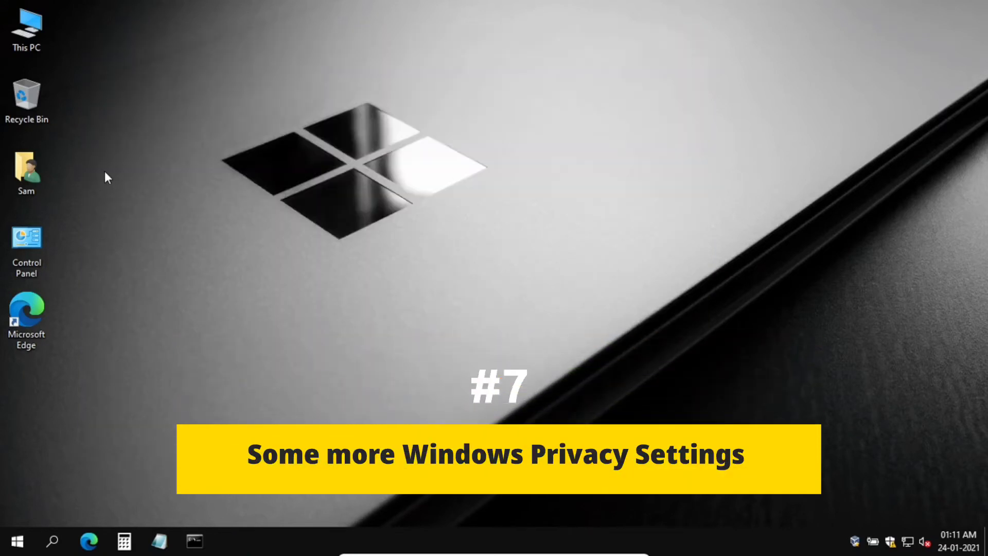
Step: Extract the Wub archive in the Downloads folder to its own Wub folder and close the extracted folder's window
double_click(22, 42)
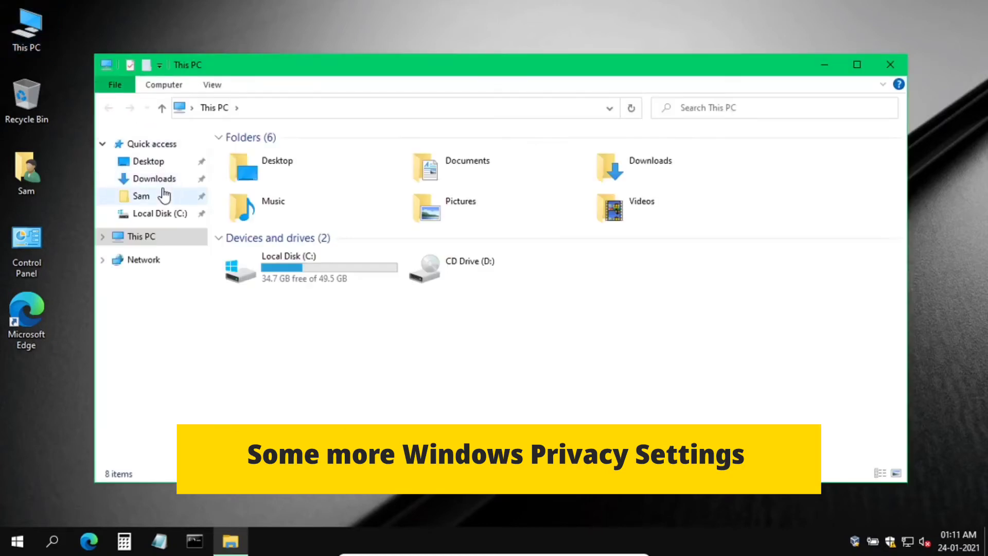
click(157, 179)
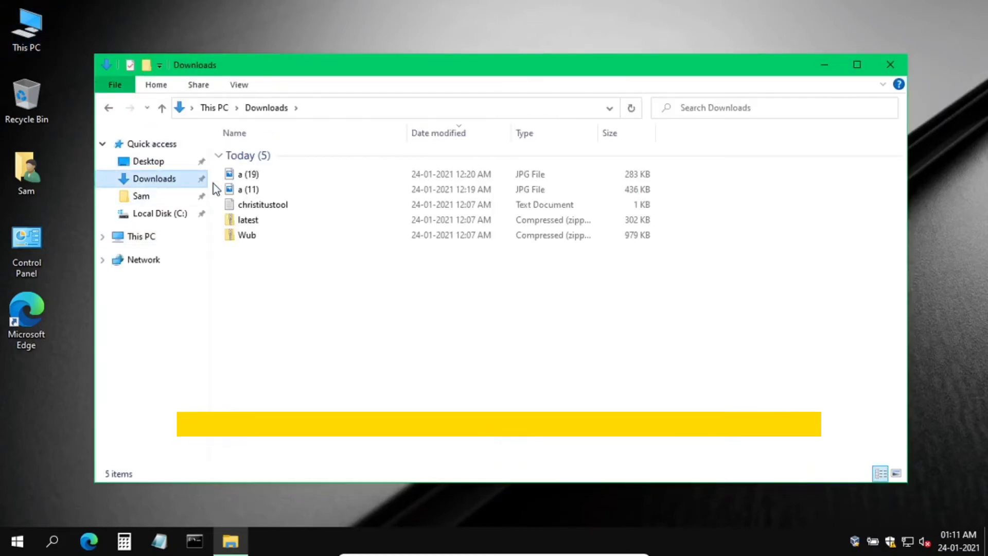
click(254, 238)
right_click(253, 238)
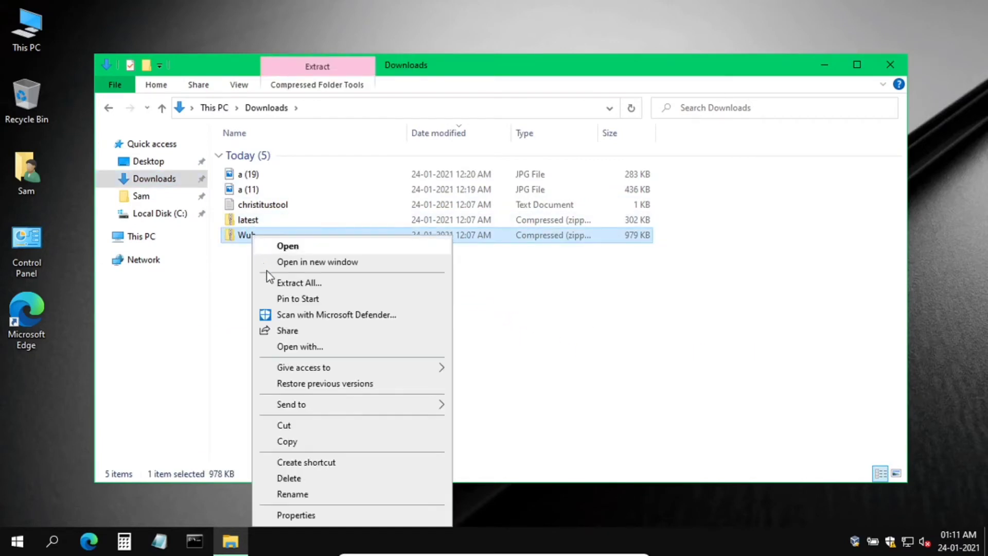
click(273, 282)
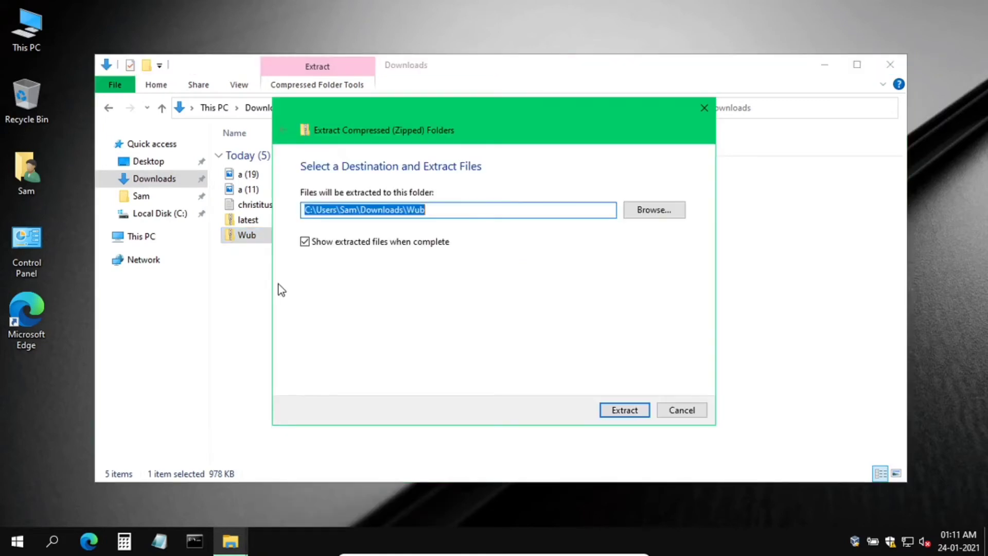
click(613, 410)
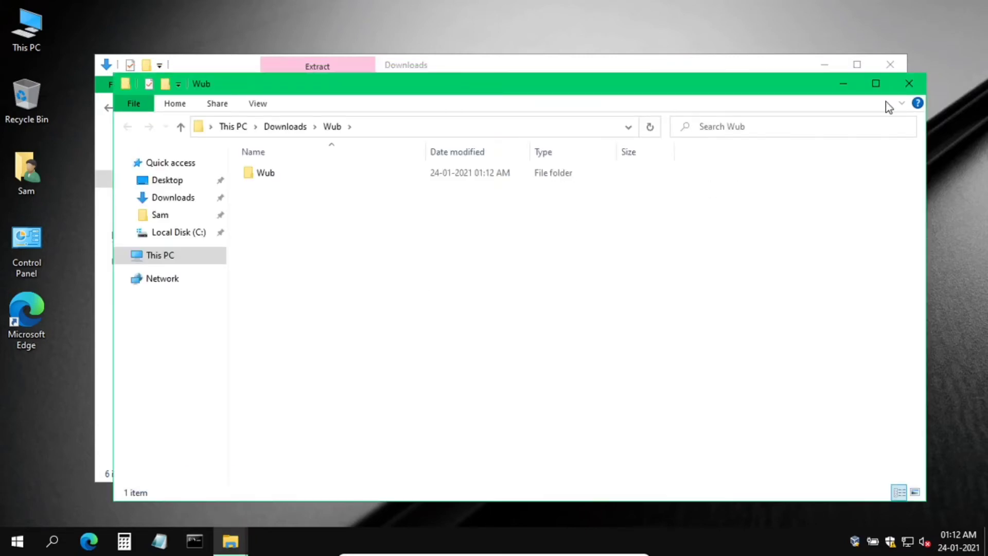
click(909, 83)
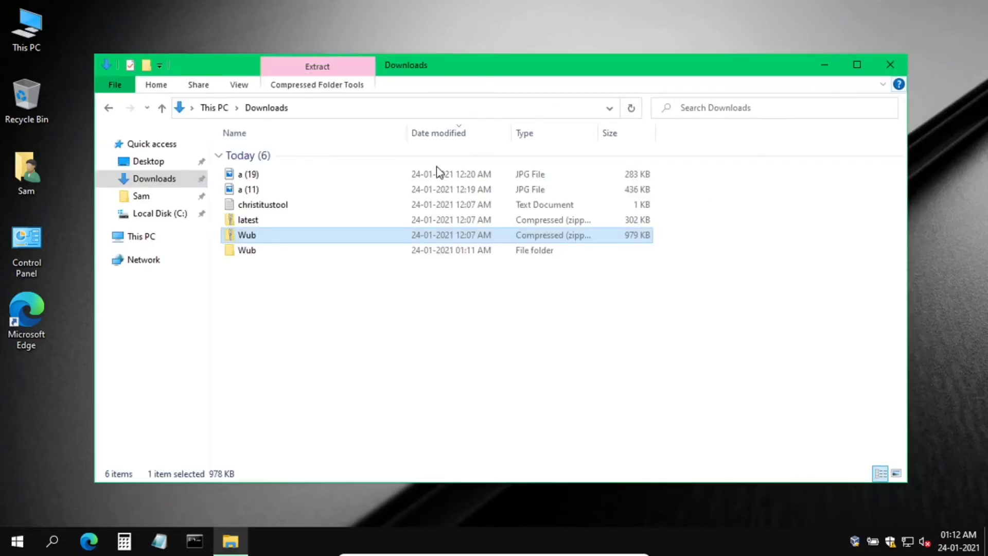
Step: Extract the latest archive to its own folder in Downloads, without showing the extracted files when complete
right_click(246, 223)
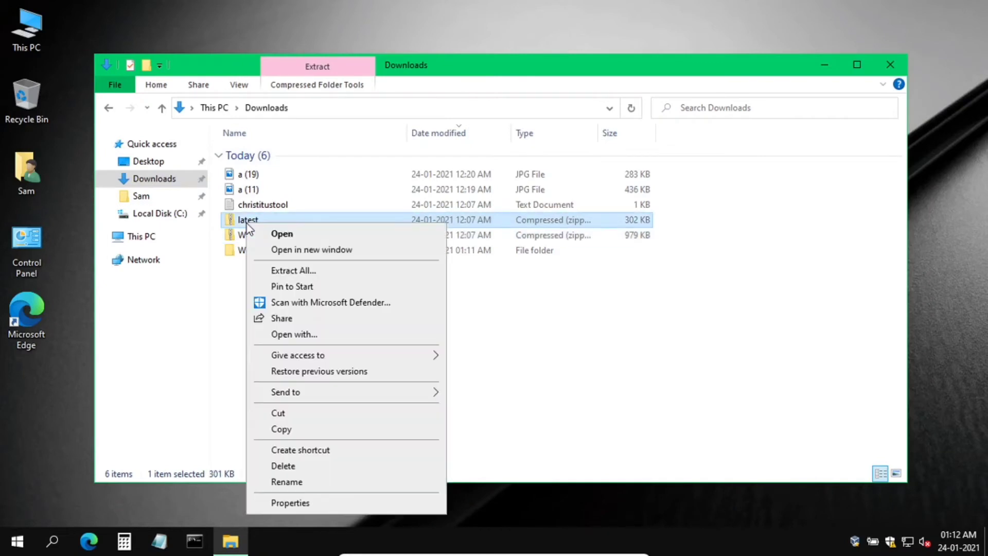
click(280, 269)
click(306, 304)
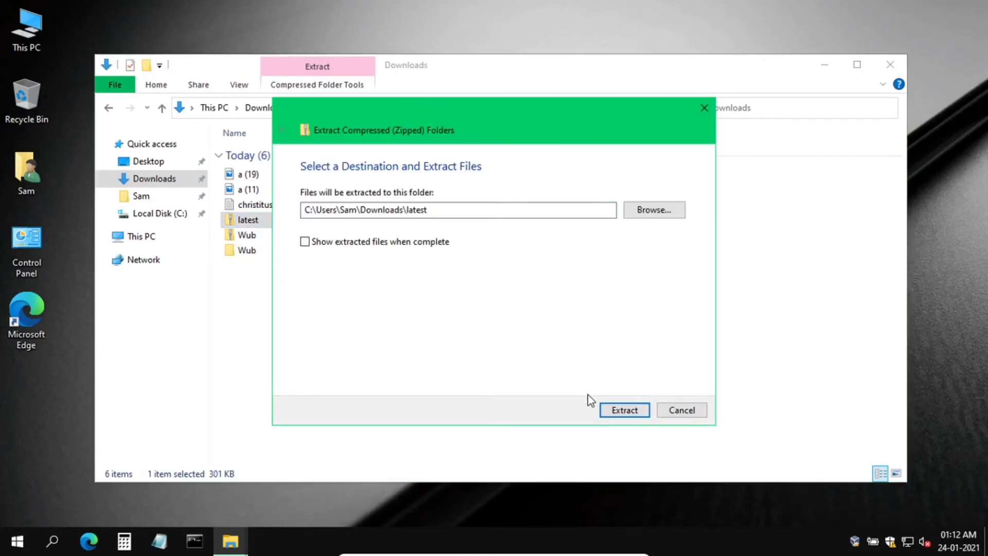
click(612, 409)
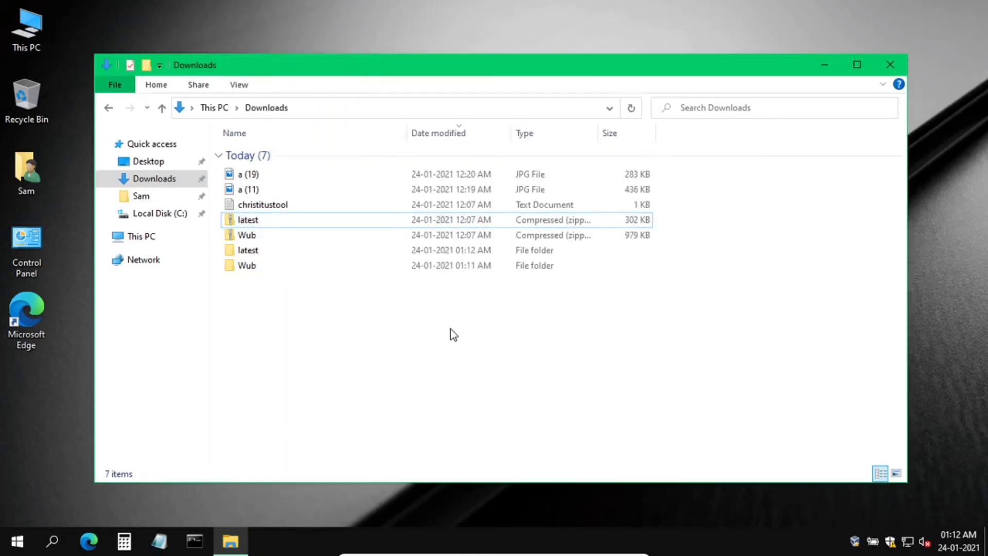
Step: Launch the WPD application from the extracted latest folder
click(239, 251)
double_click(240, 251)
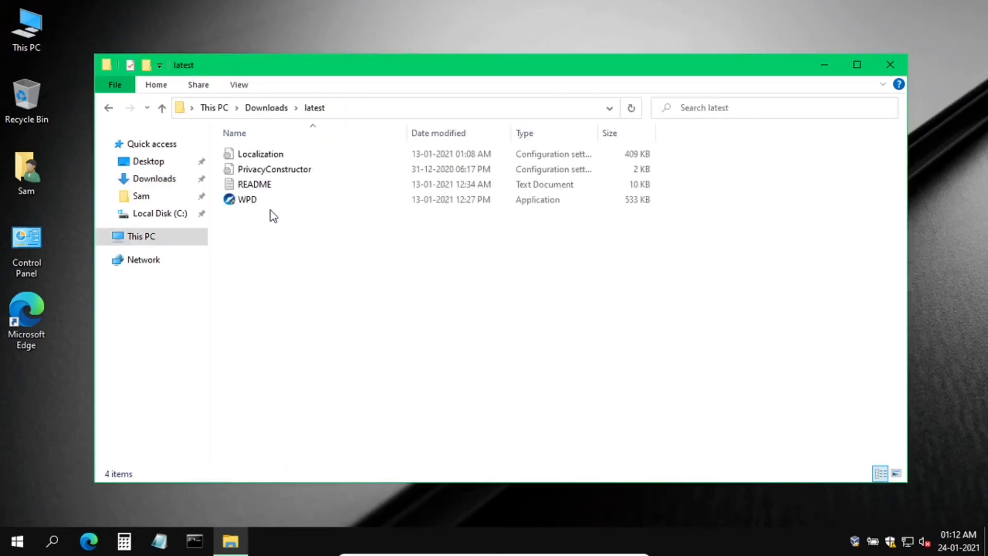
click(245, 206)
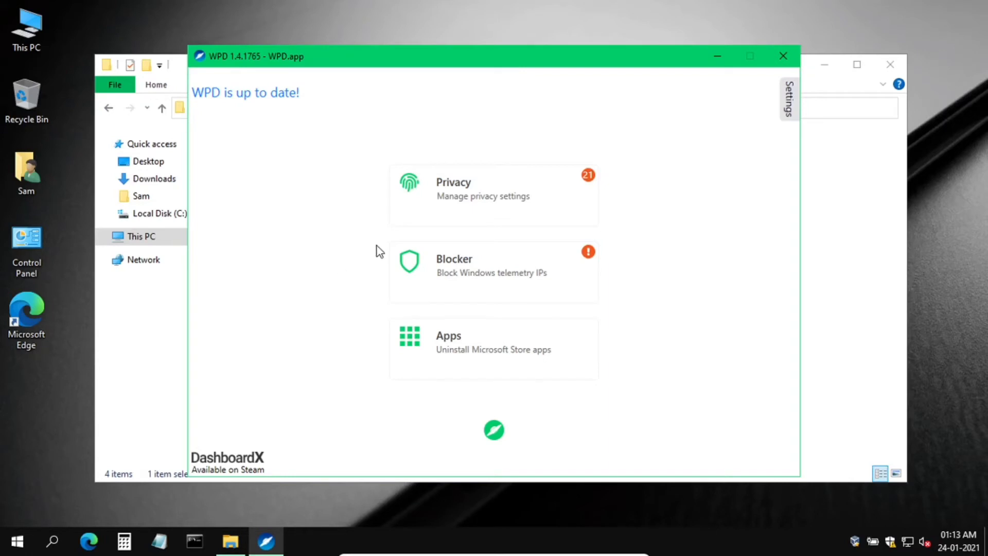
Step: Disable all of WPD's privacy settings without the advanced ones, review the switches and return to the start page
click(442, 213)
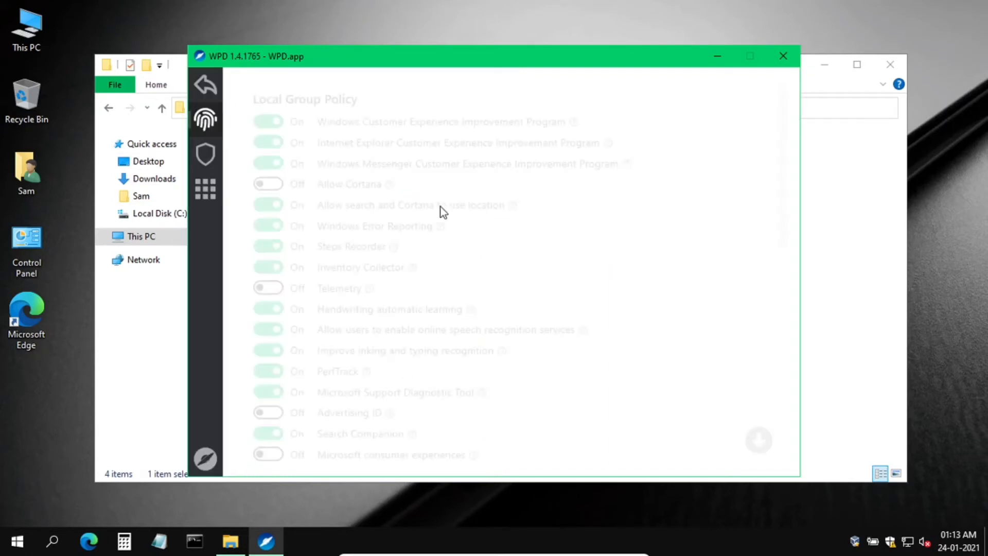
scroll(415, 291, down, 10)
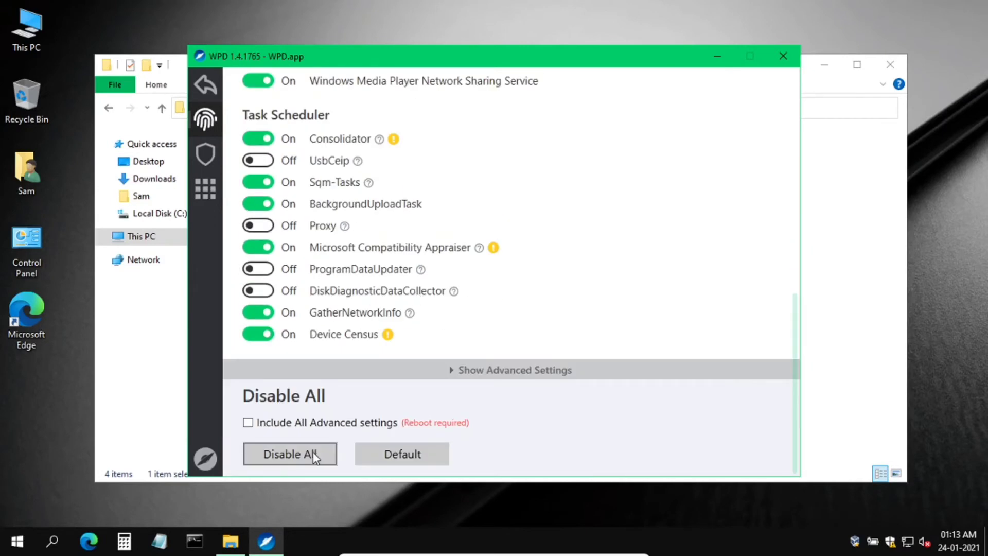
click(313, 452)
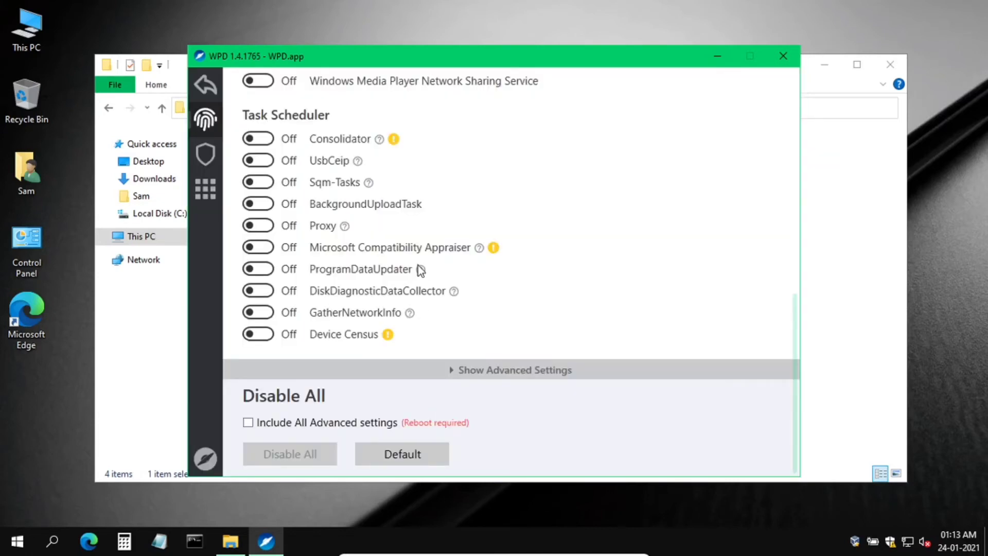
scroll(418, 260, up, 5)
scroll(418, 260, up, 5)
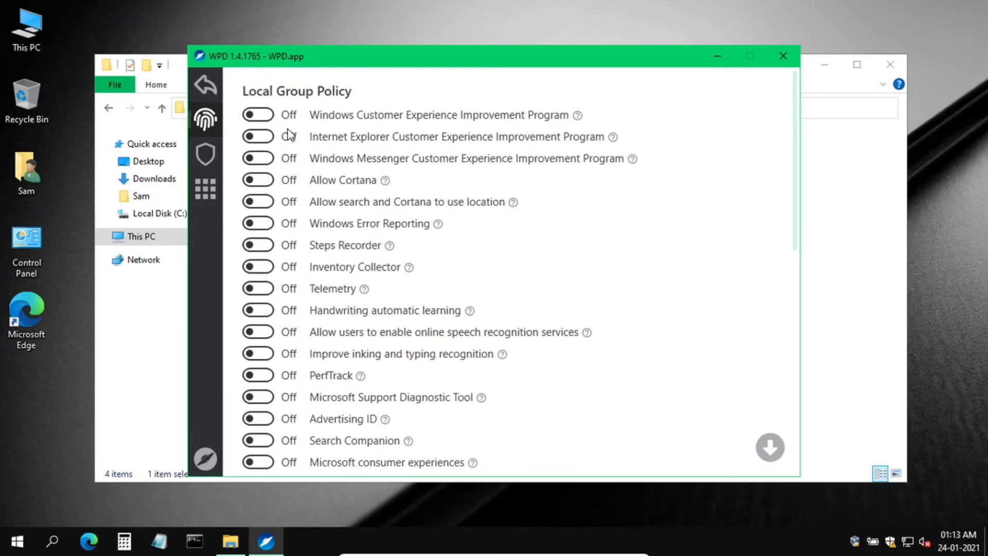
click(218, 99)
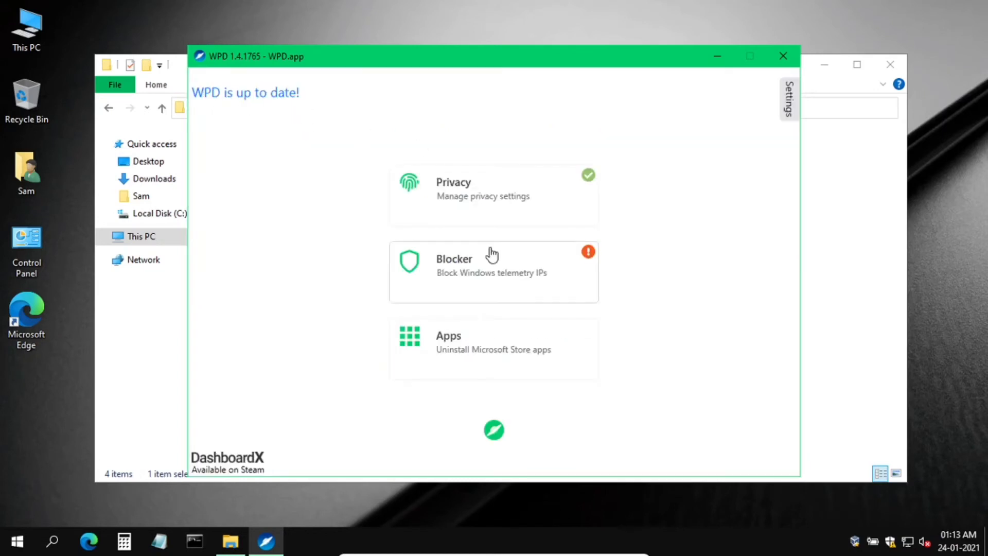
Step: Block Windows Spy / Telemetry in WPD's Blocker and return to the start page
click(501, 273)
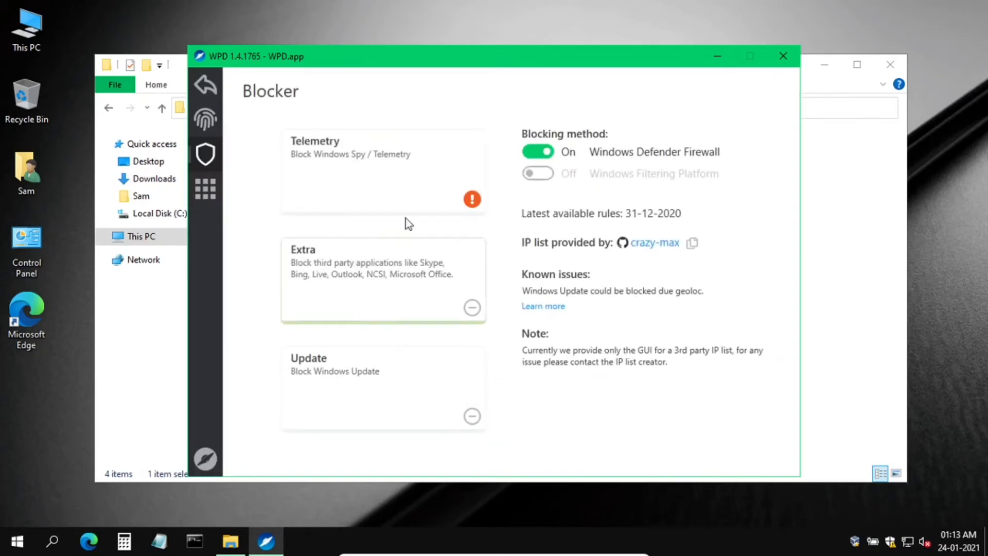
click(415, 181)
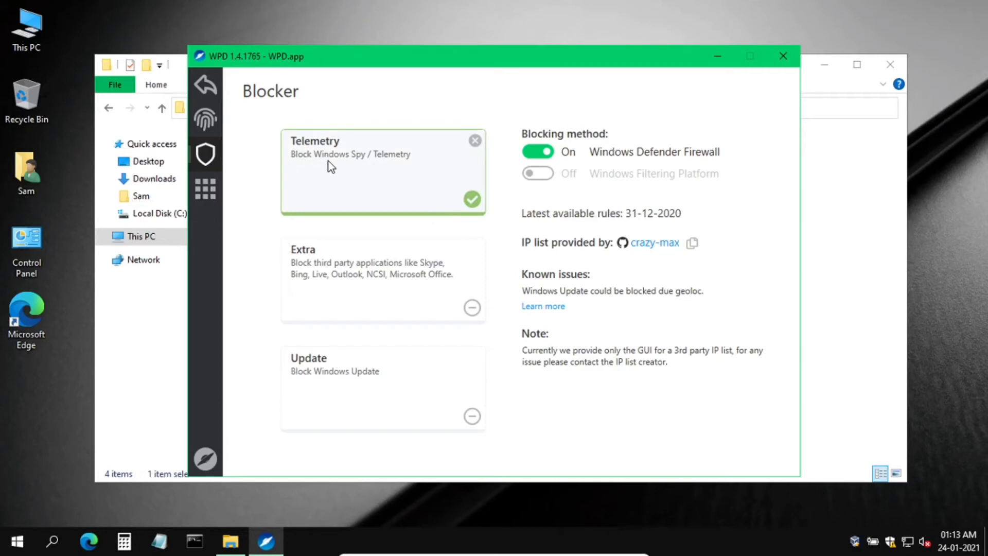
click(214, 95)
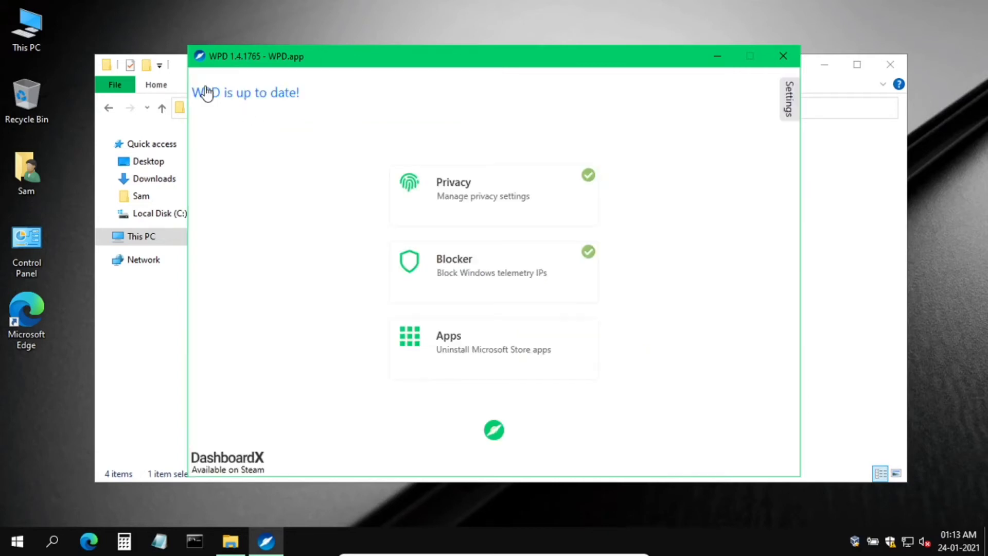
Step: Uninstall Cortana, Microsoft Photos, Xbox Game Bar, Xbox Game Bar Plugin, Xbox Game Speech Window and Xbox Identity Provider with WPD
click(482, 359)
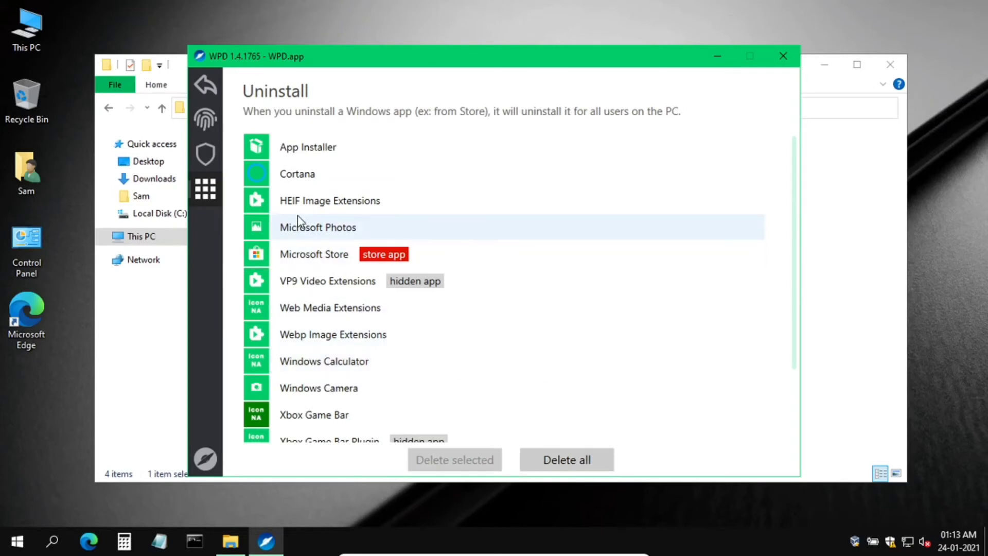
click(275, 181)
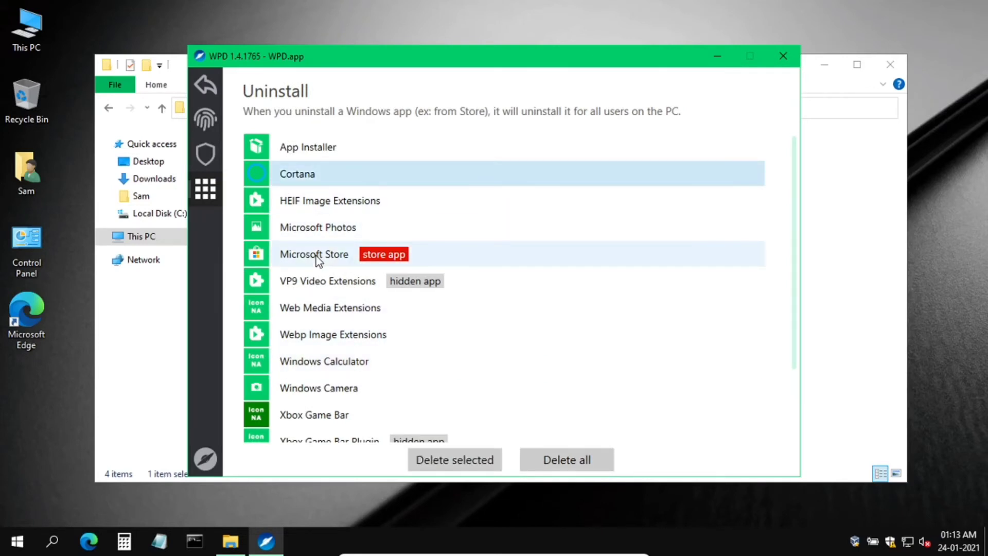
click(311, 233)
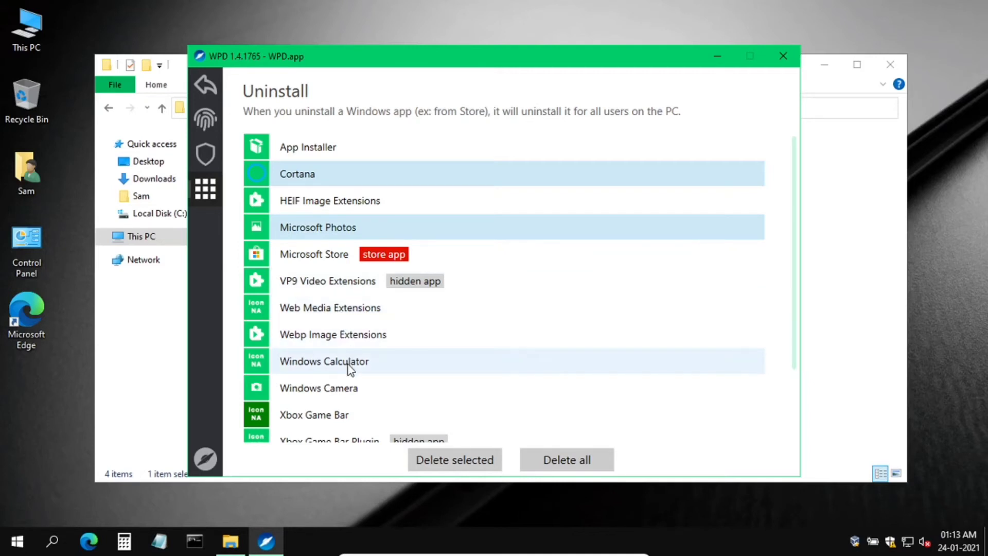
click(350, 416)
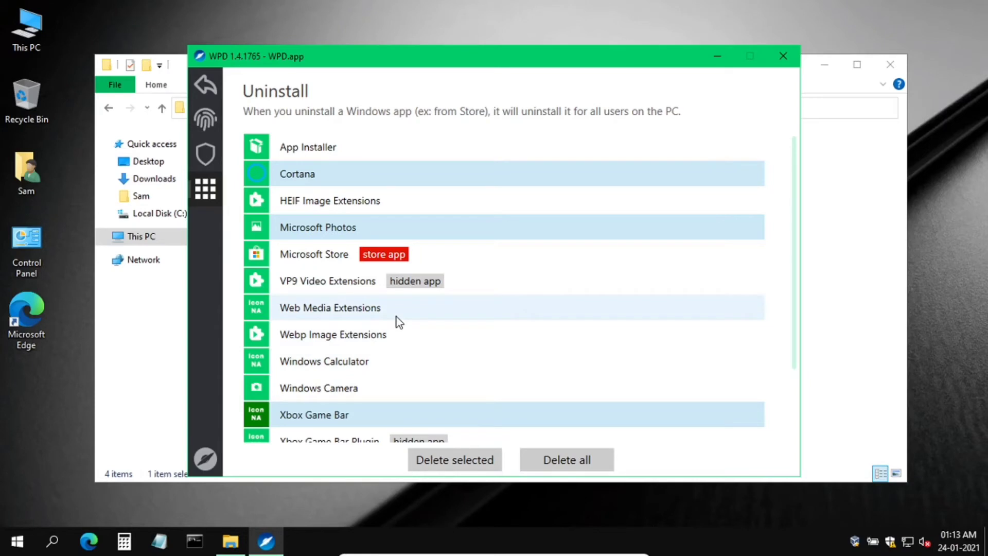
scroll(396, 317, down, 3)
click(353, 349)
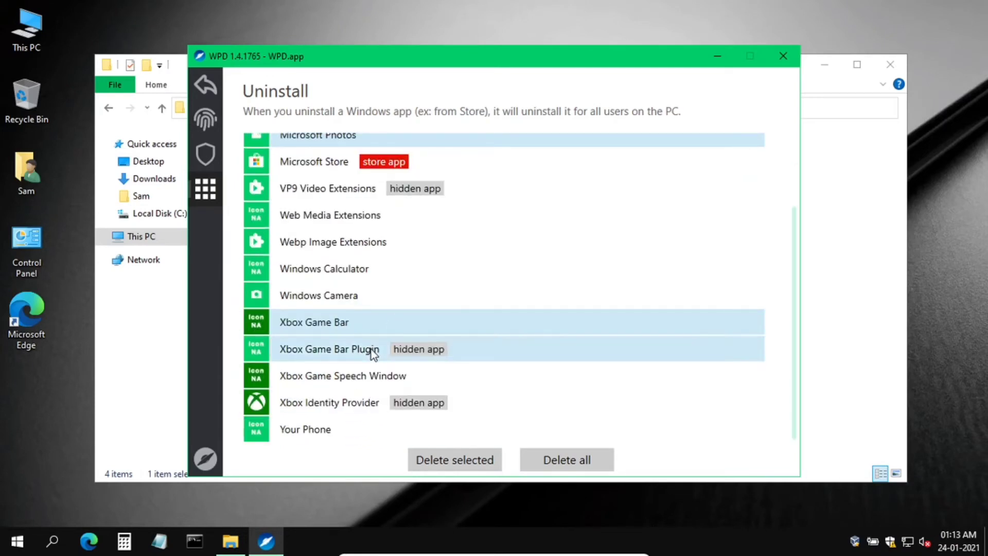
click(349, 376)
click(350, 402)
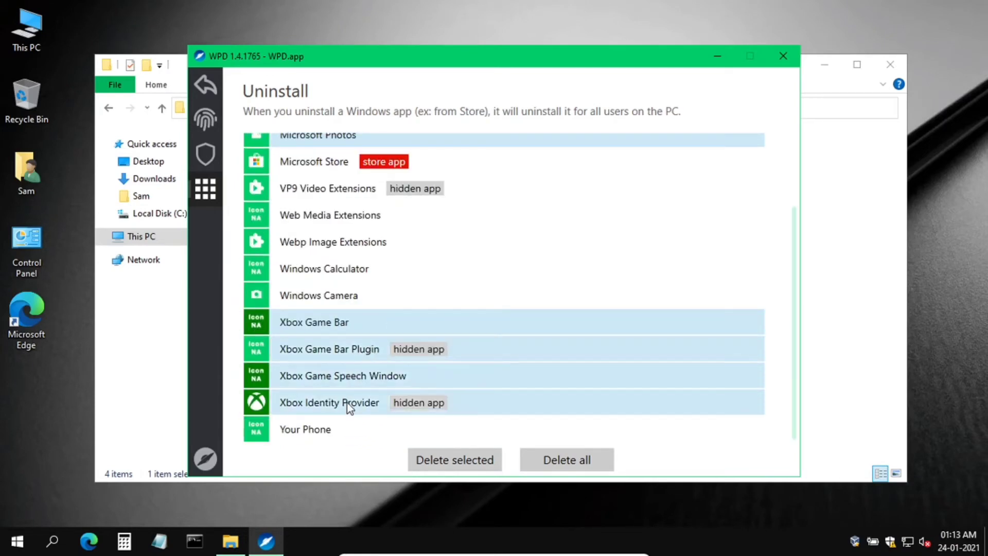
click(431, 462)
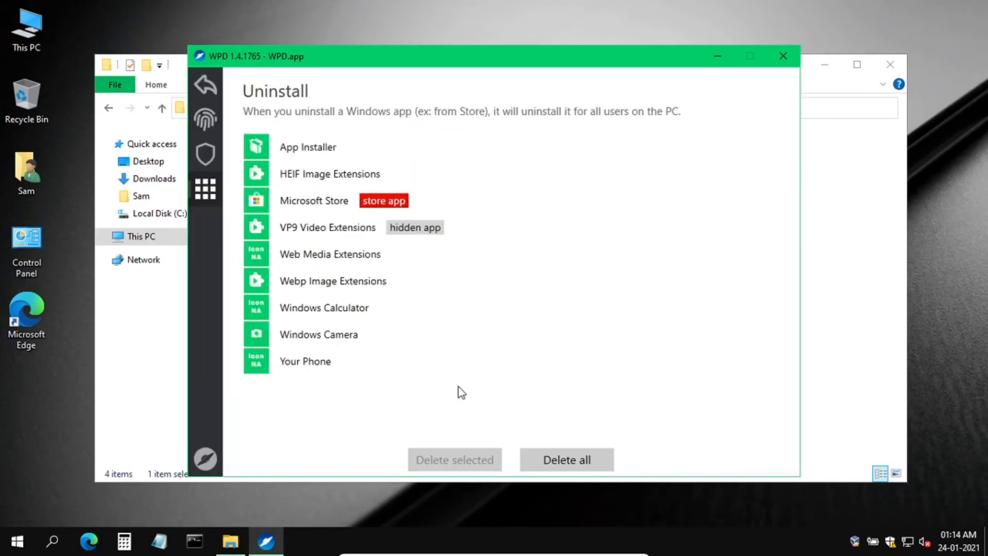
Step: Check which apps remain in the Start menu's app list and close WPD
click(17, 541)
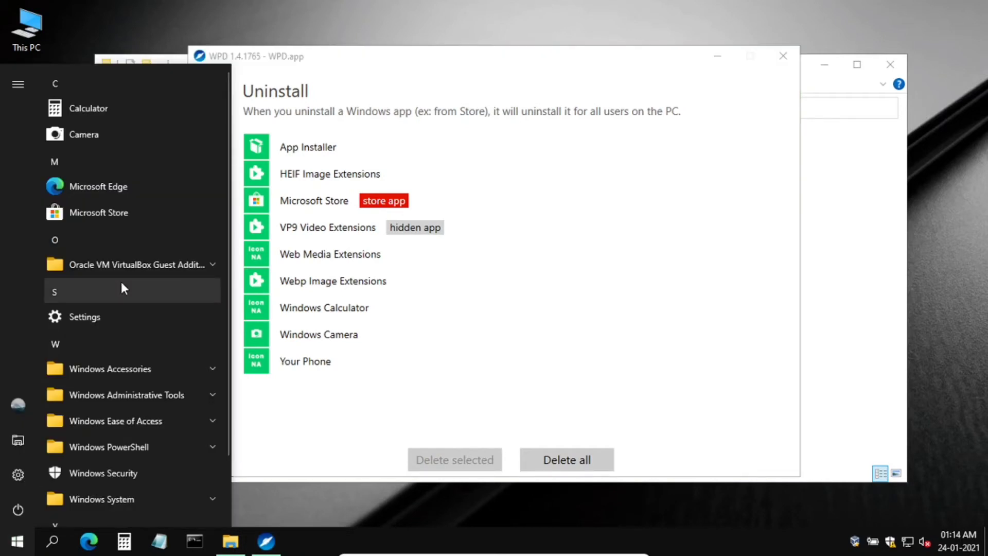
scroll(121, 282, down, 3)
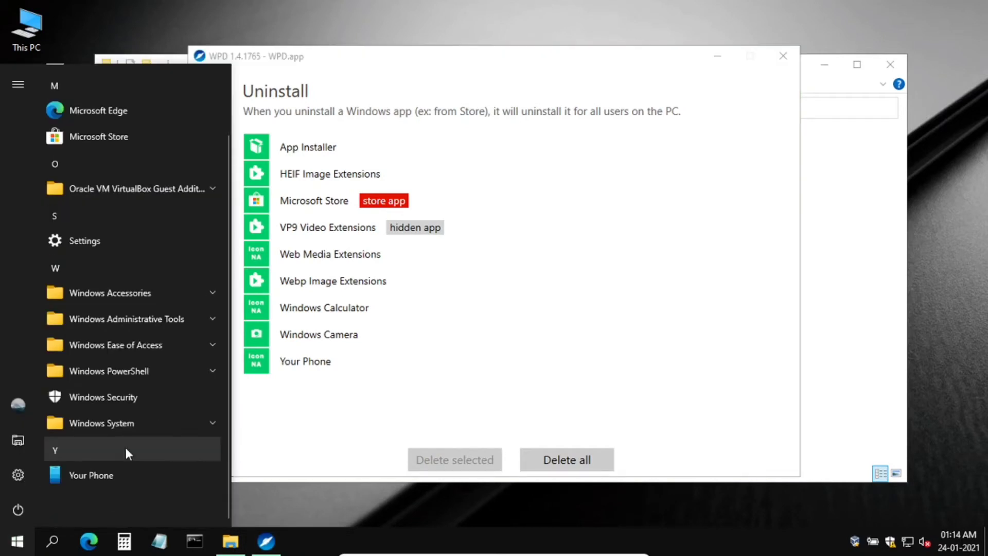
click(402, 394)
click(781, 57)
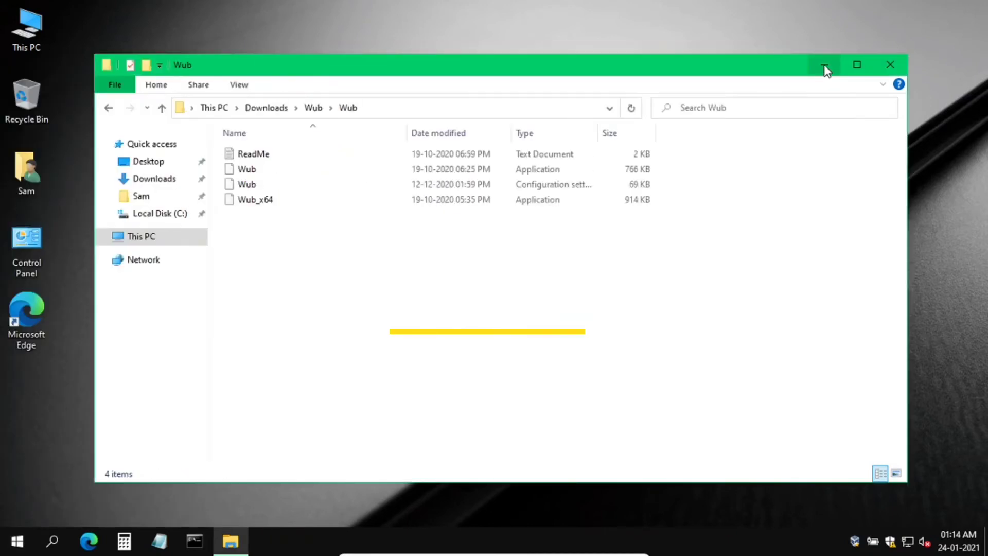
Step: Check for new updates in the Windows Update settings, letting the downloads begin, and close Settings
click(825, 68)
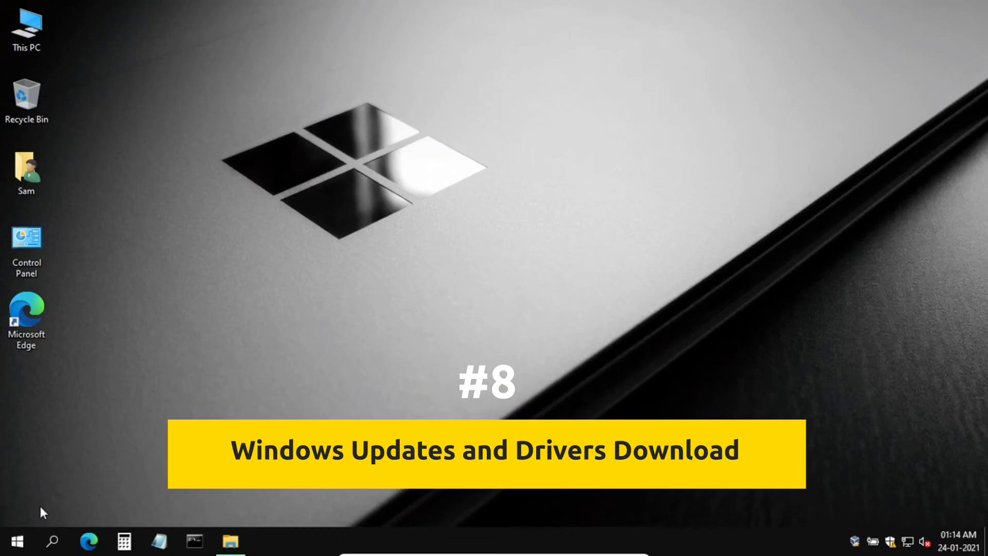
click(17, 541)
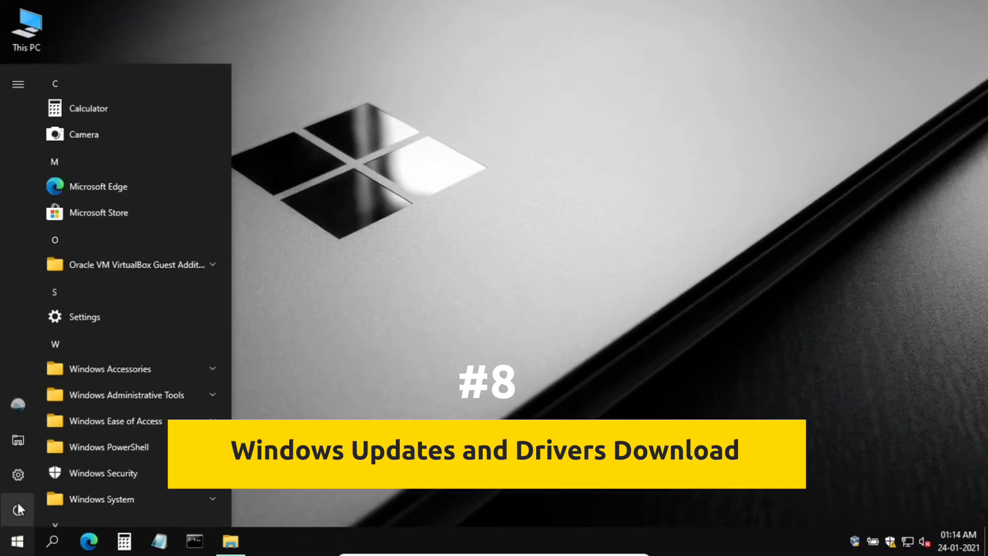
click(17, 483)
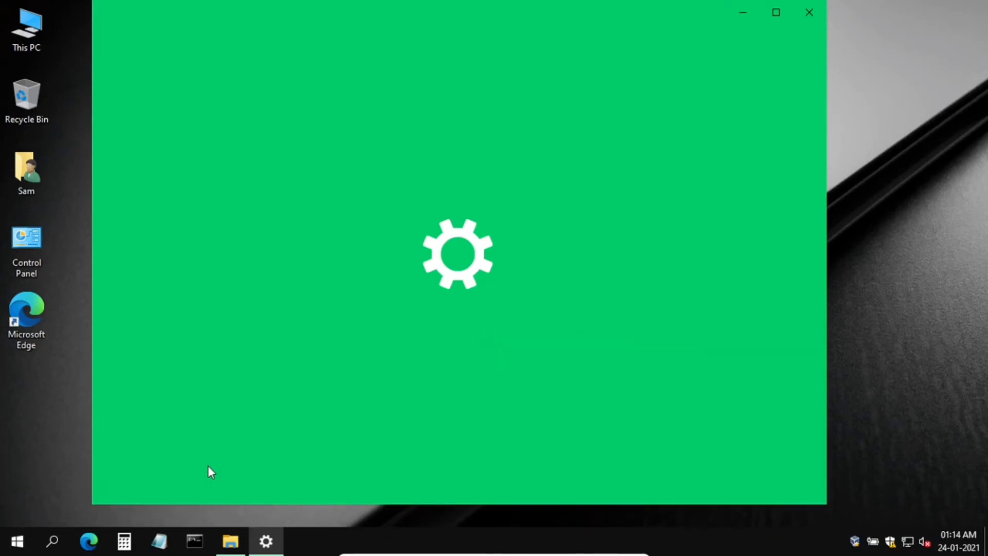
scroll(279, 452, down, 3)
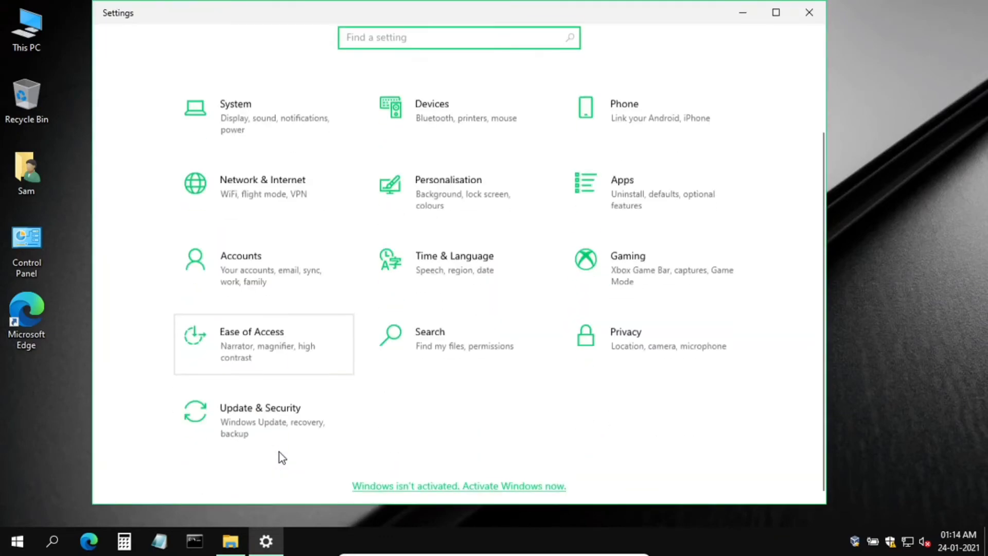
click(265, 422)
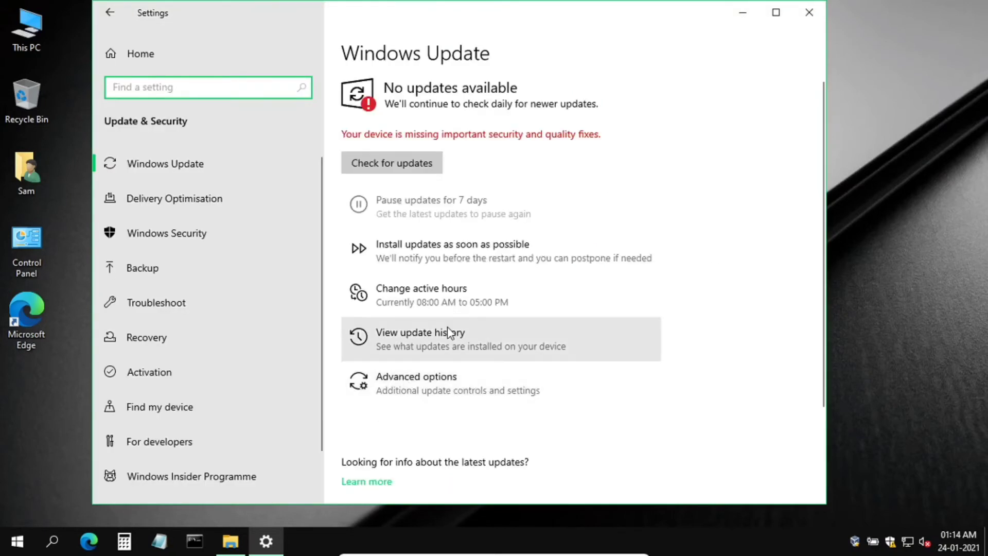
click(384, 171)
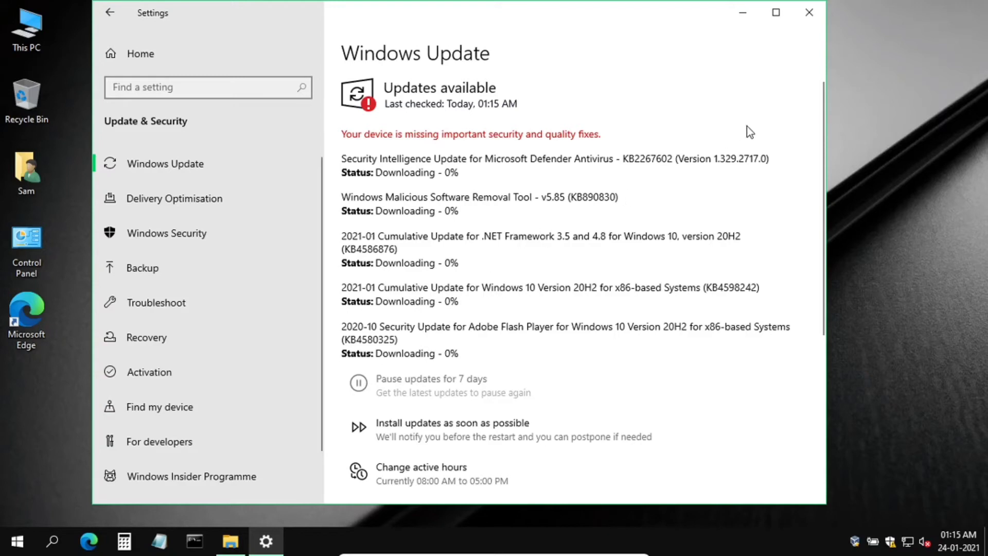
click(811, 14)
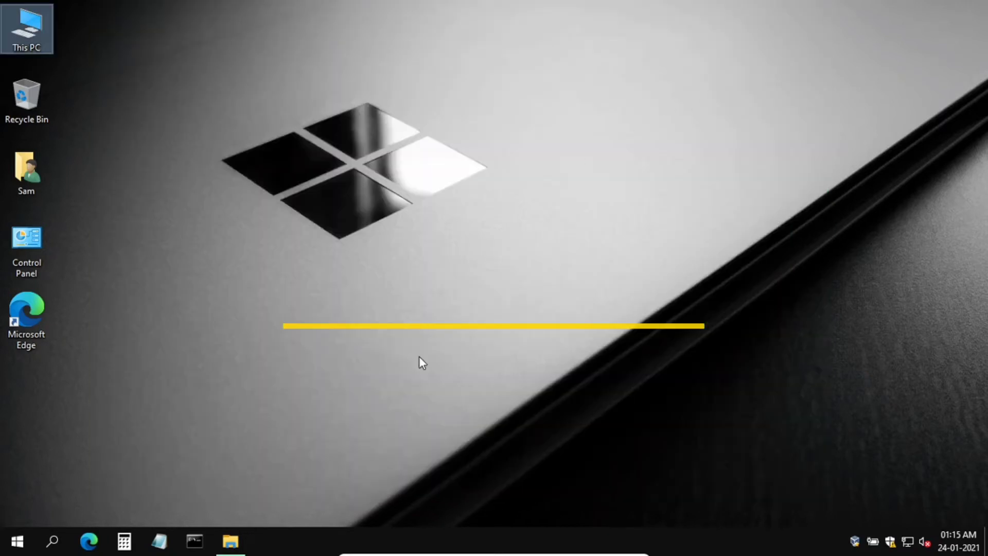
Step: Launch the Wub application from the Wub folder and apply Disable Updates to block Windows updates
click(229, 542)
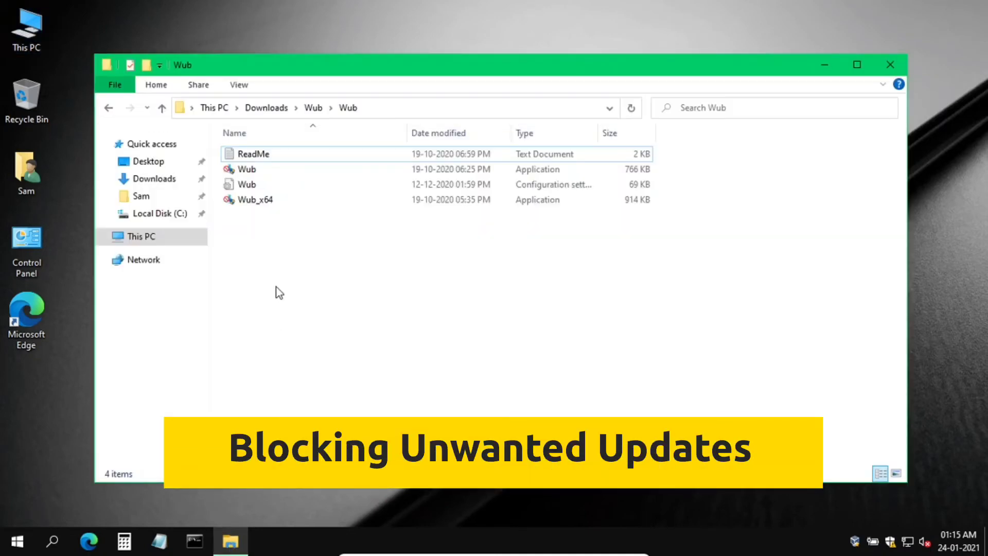
double_click(242, 171)
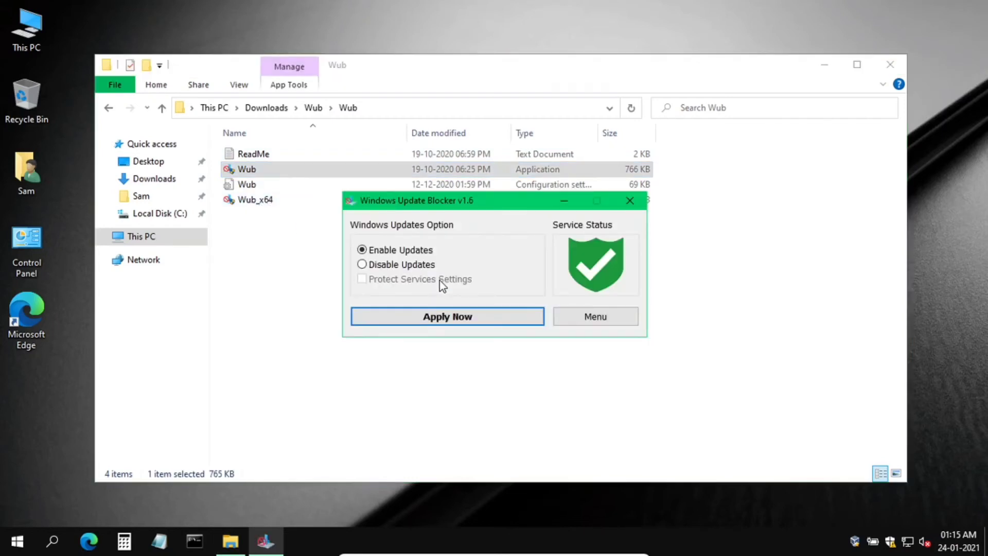
click(405, 266)
click(441, 319)
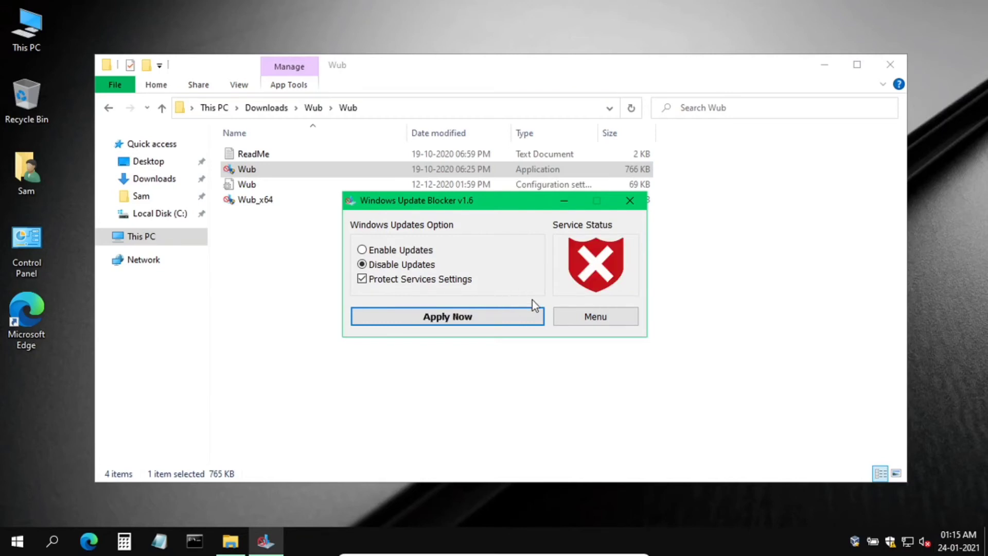
Step: In Wub's Service List Options, set the default service type to Manual for Wuauserv and Disabled for dosvc and WaaSMedicSvc
click(582, 323)
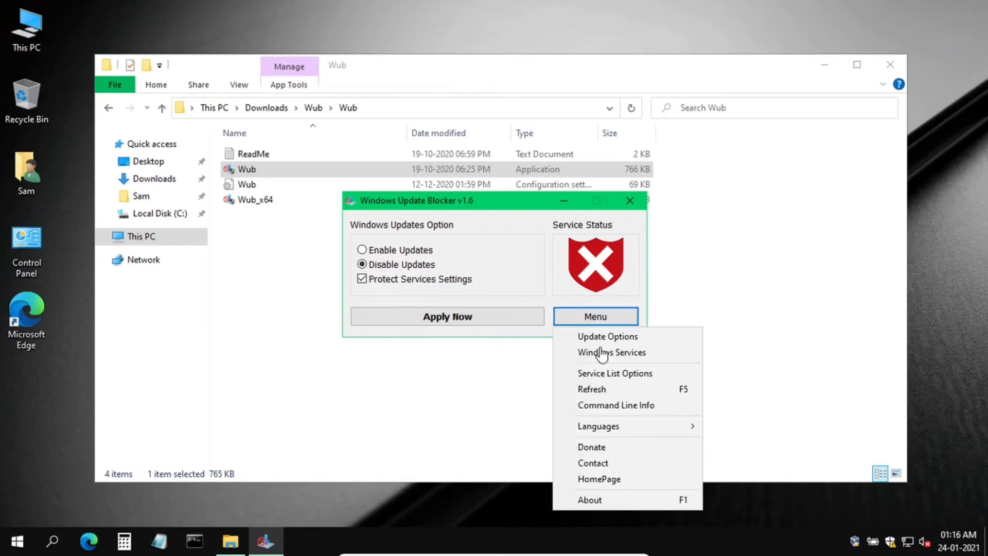
click(603, 373)
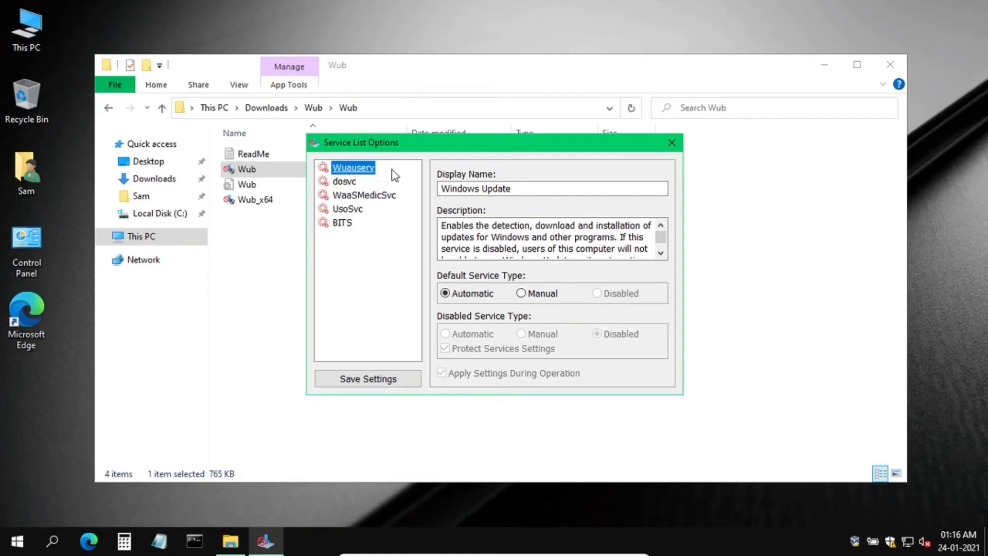
click(521, 294)
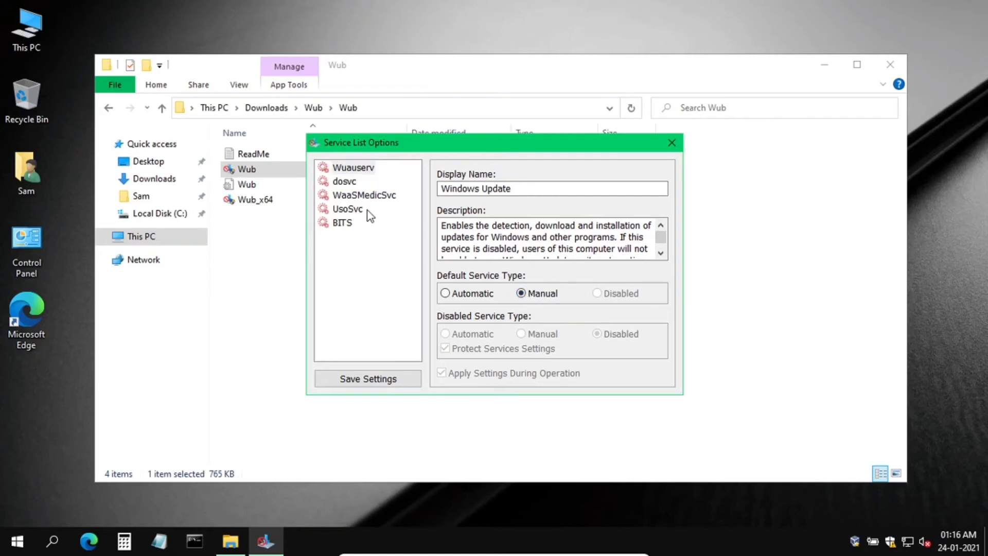
click(343, 183)
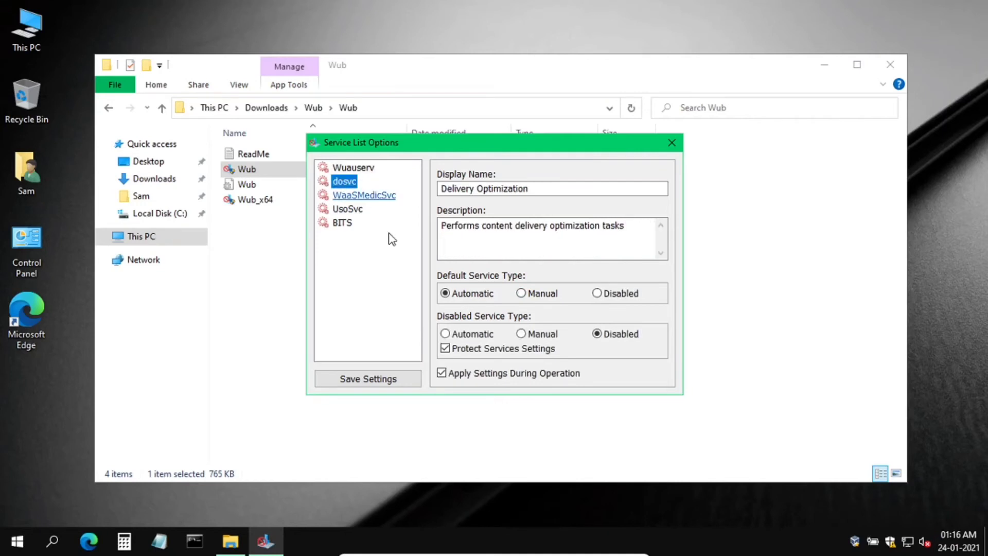
click(599, 296)
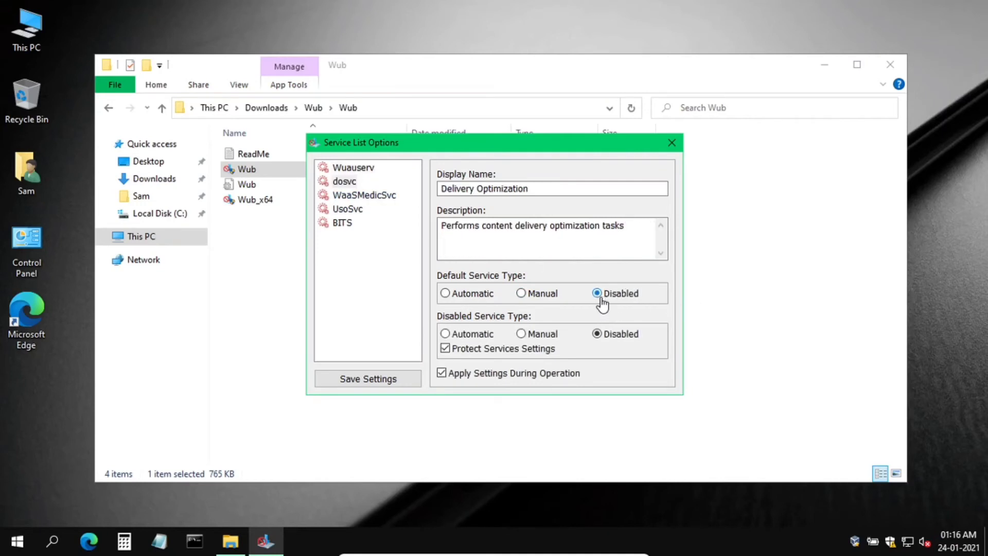
click(360, 196)
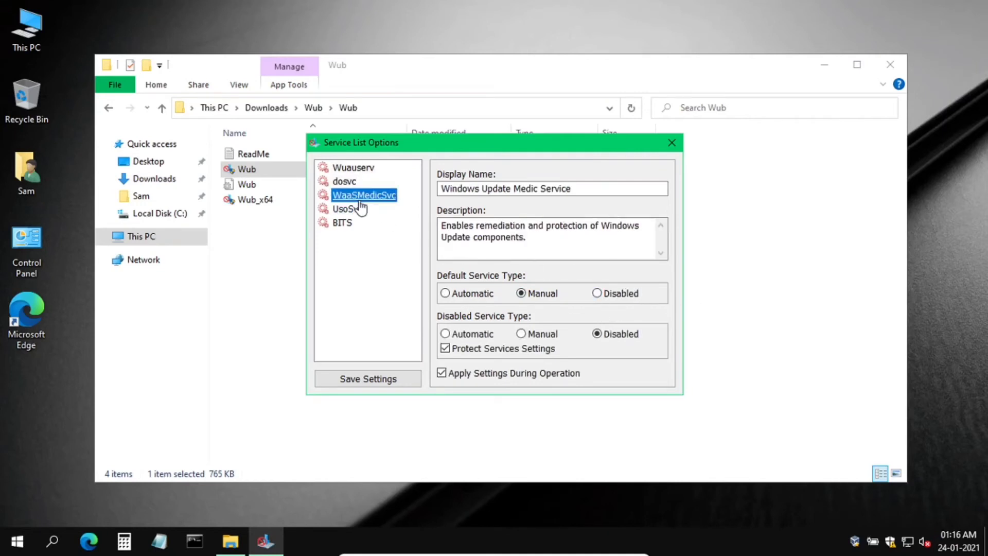
click(599, 295)
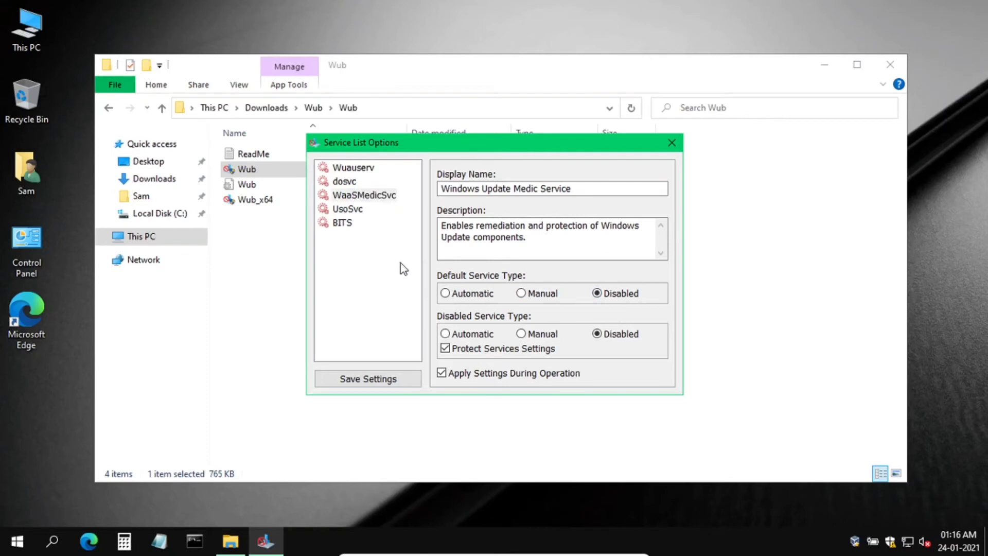
Step: Set UsoSvc's default and disabled service types to Disabled and enable Protect Services Settings for it
click(354, 211)
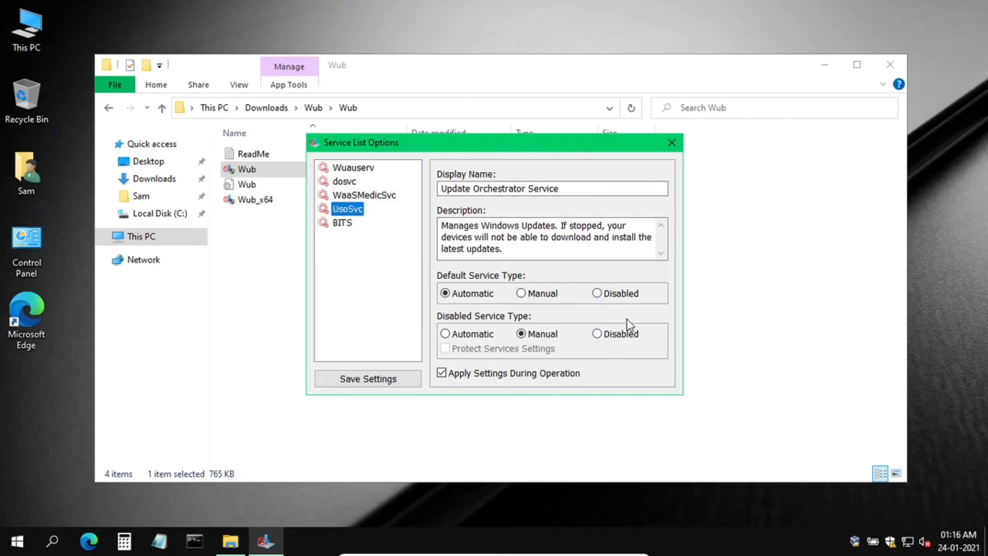
click(606, 295)
click(610, 335)
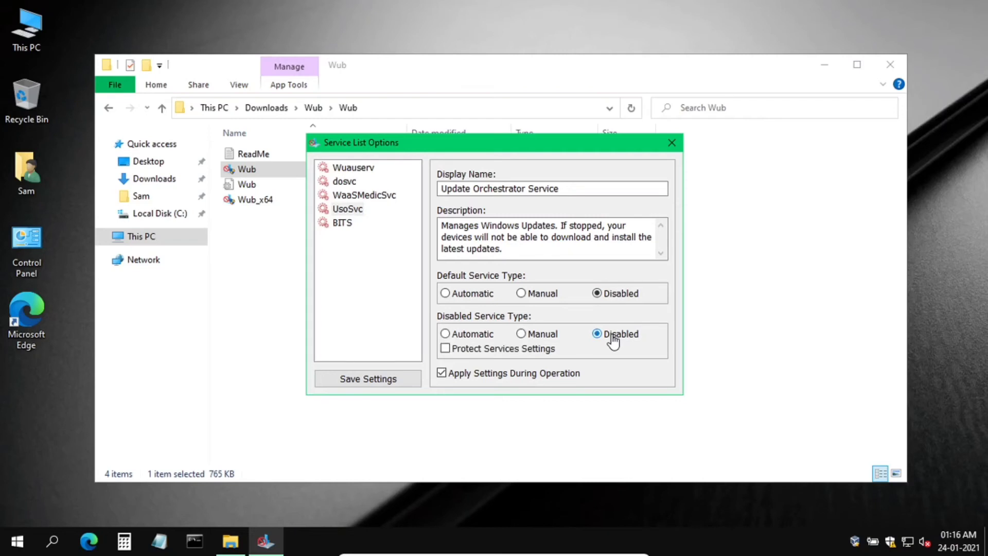
click(497, 352)
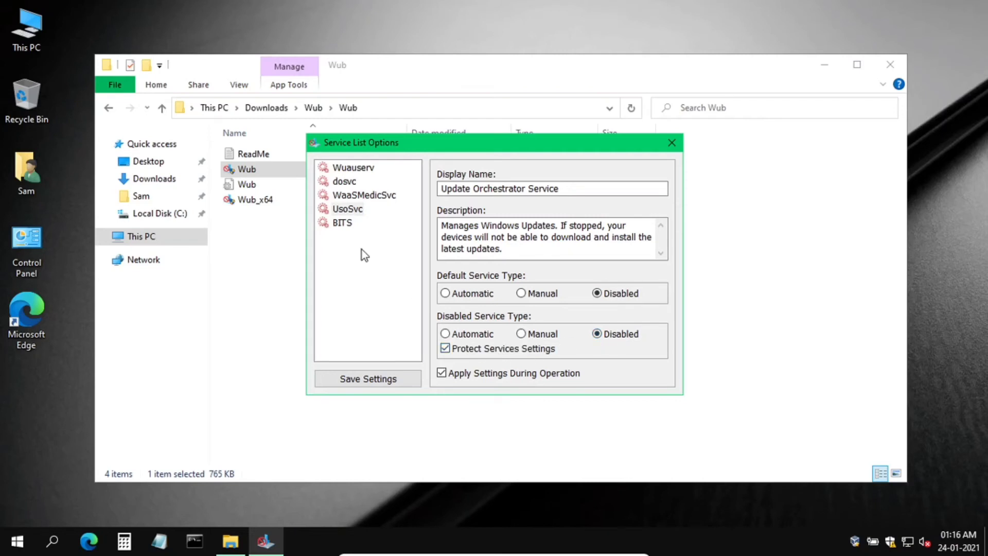
Step: Set the BITS default service type to Disabled and enable Protect Services Settings and Apply Settings During Operation
click(341, 223)
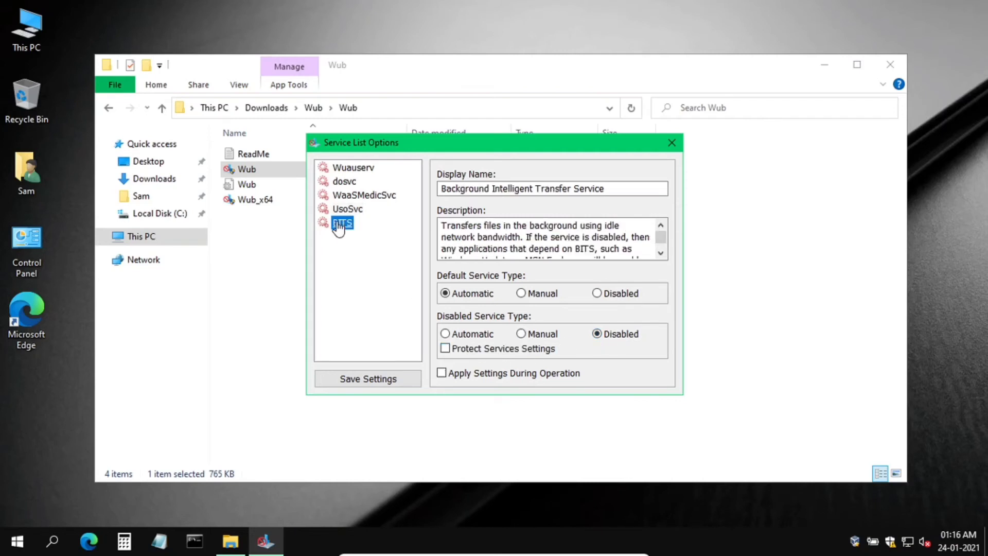
click(601, 294)
click(478, 354)
click(455, 375)
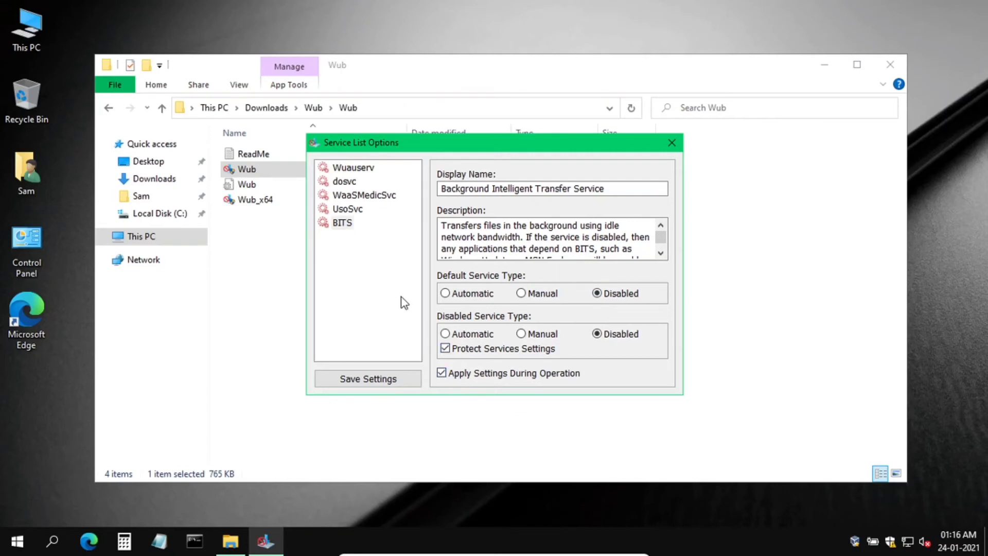
Step: Review the start-type settings of each service in the list and dismiss the Settings notification
click(347, 209)
click(345, 181)
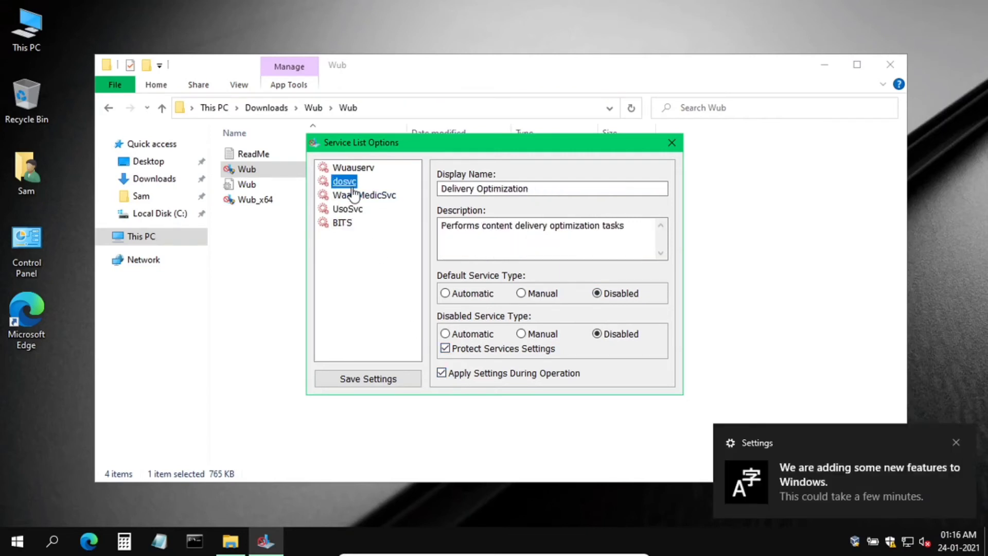
click(350, 168)
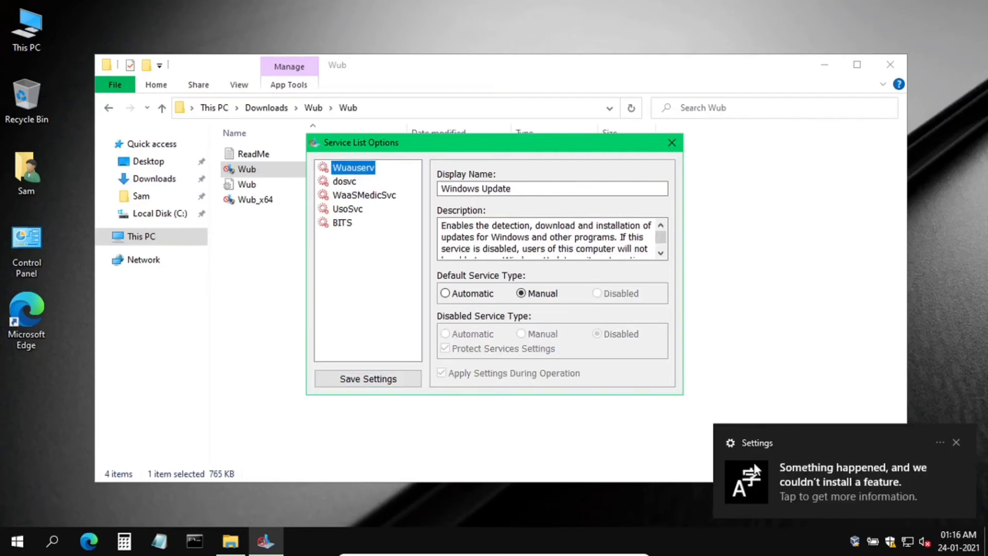
click(961, 443)
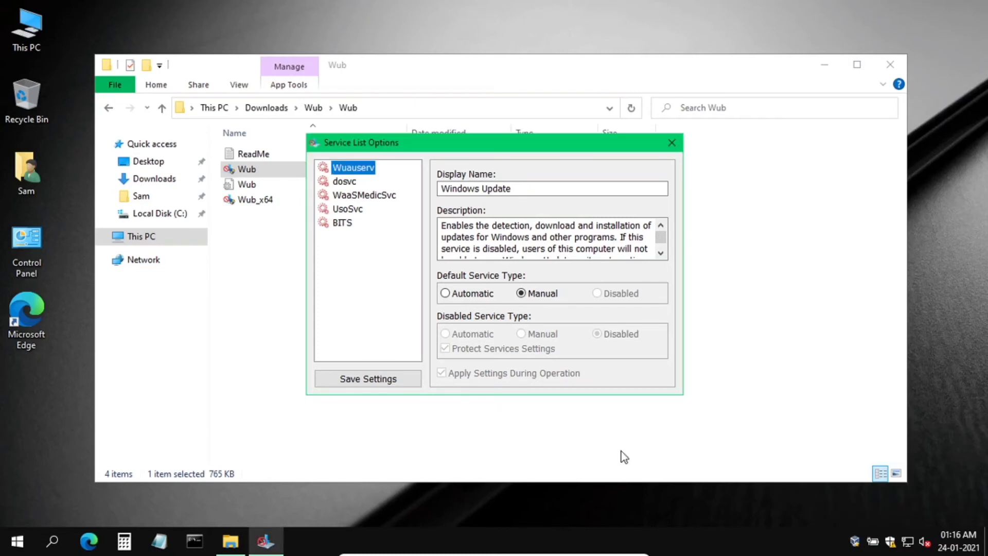
click(344, 210)
click(343, 224)
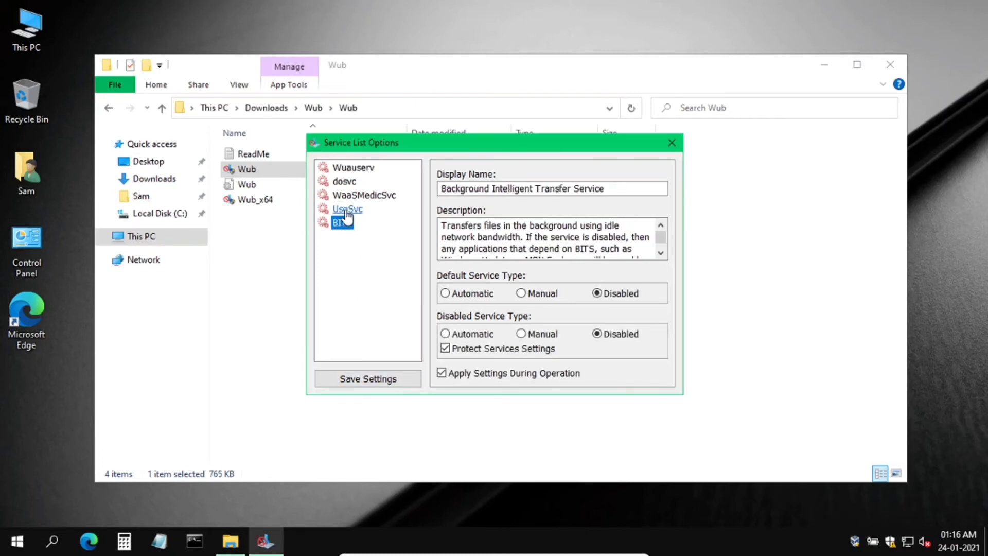
click(343, 209)
click(344, 195)
click(344, 182)
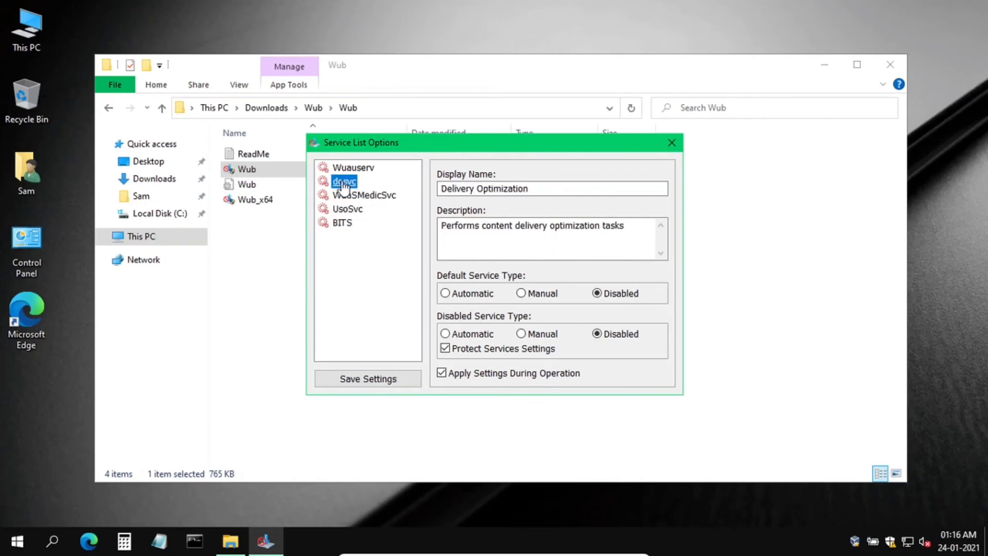
click(349, 168)
Step: Save the service list settings and close Windows Update Blocker together with its folder
click(369, 378)
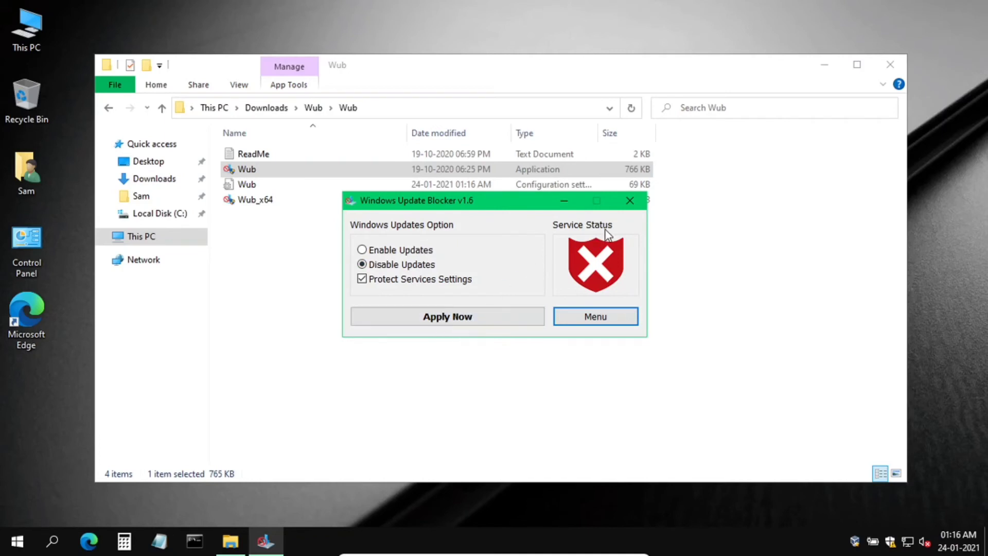
click(630, 200)
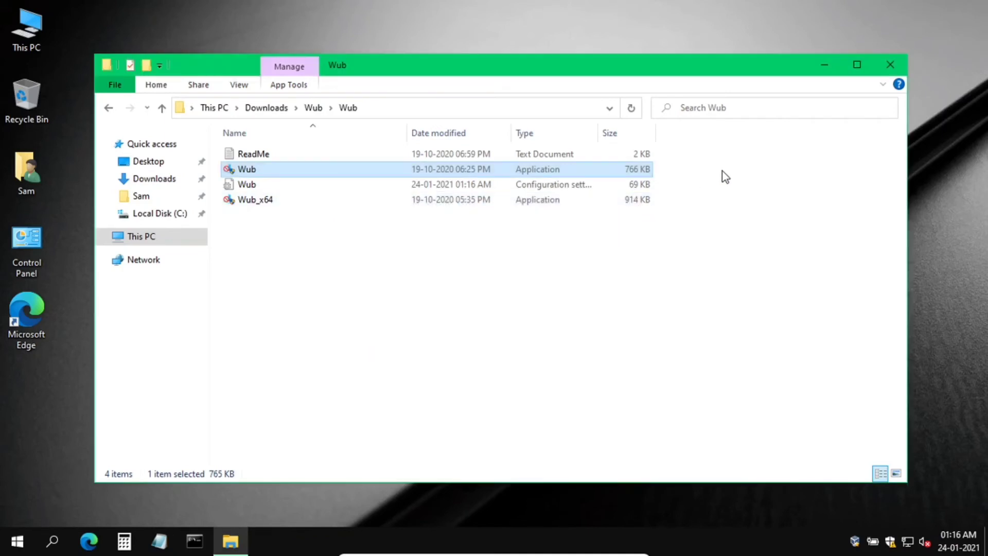
click(890, 64)
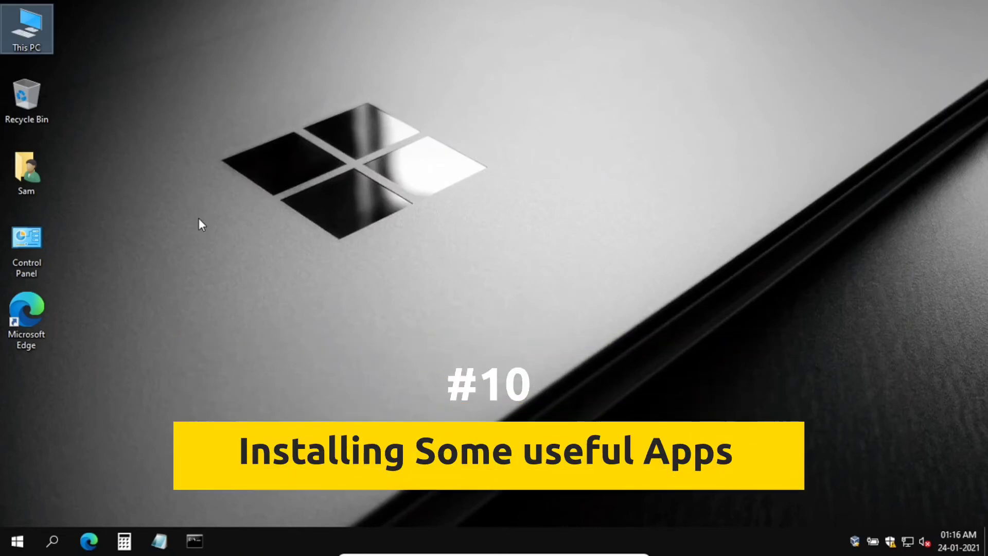
Step: Switch to Microsoft Edge, search for "irfanview 32 bit download" and open the official irfanview.com download page
click(287, 286)
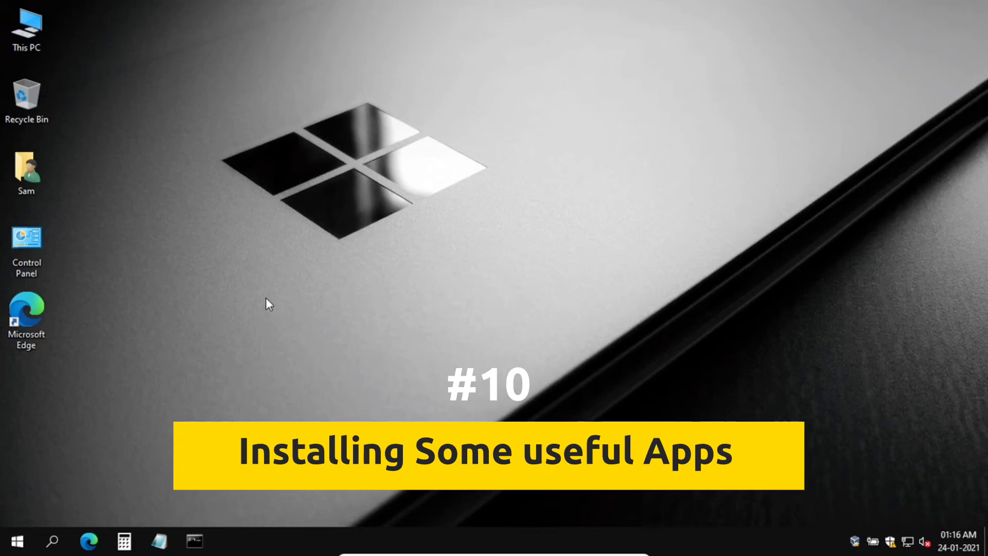
click(95, 530)
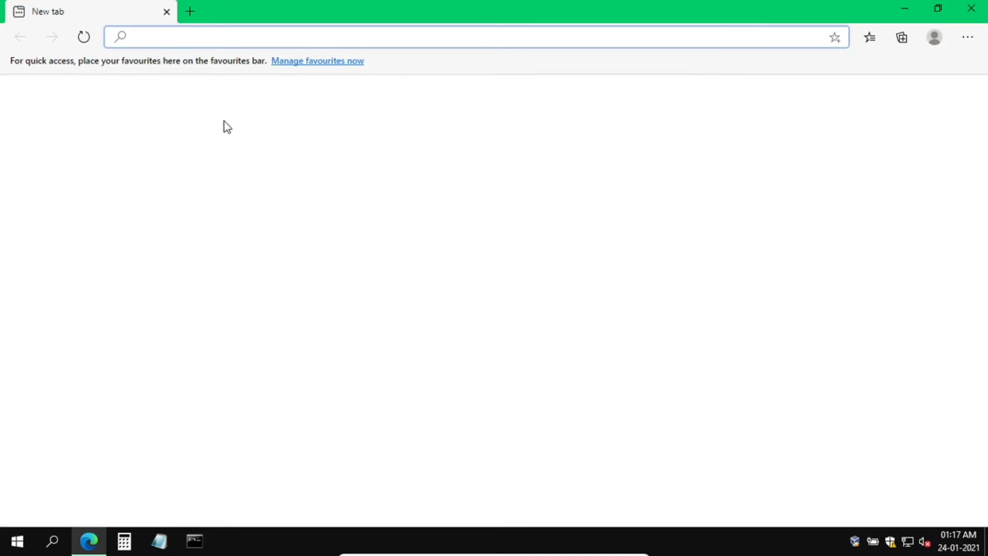
text(ir)
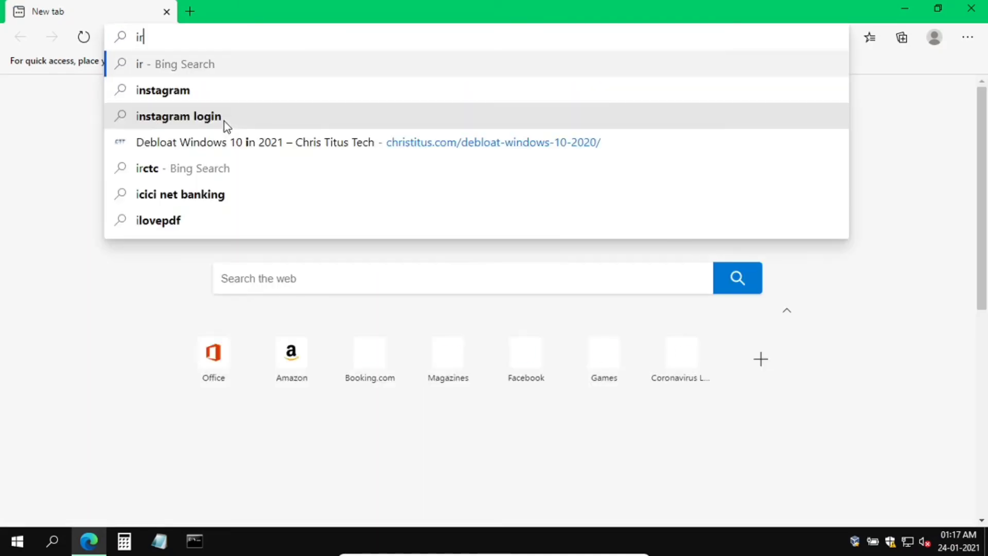
text(fanv)
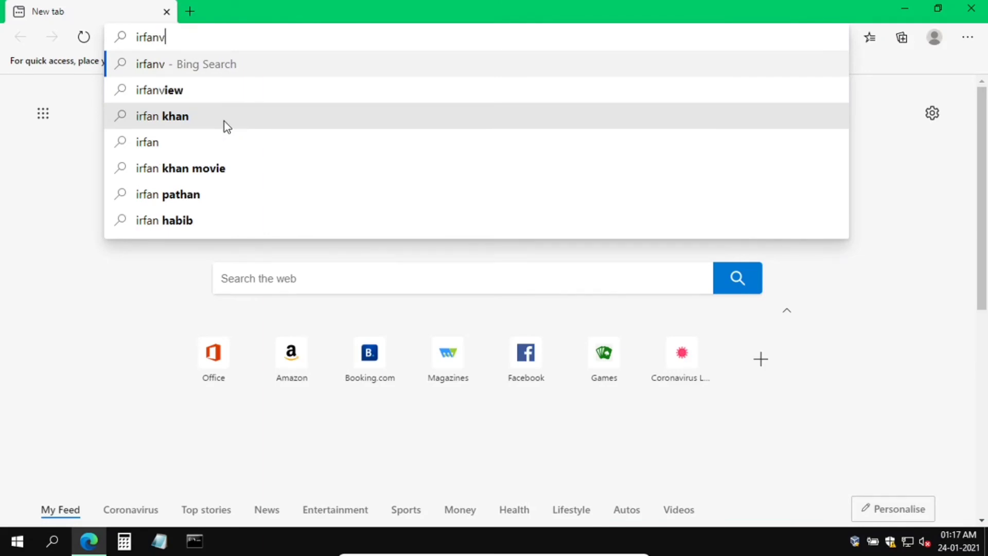
text(ie)
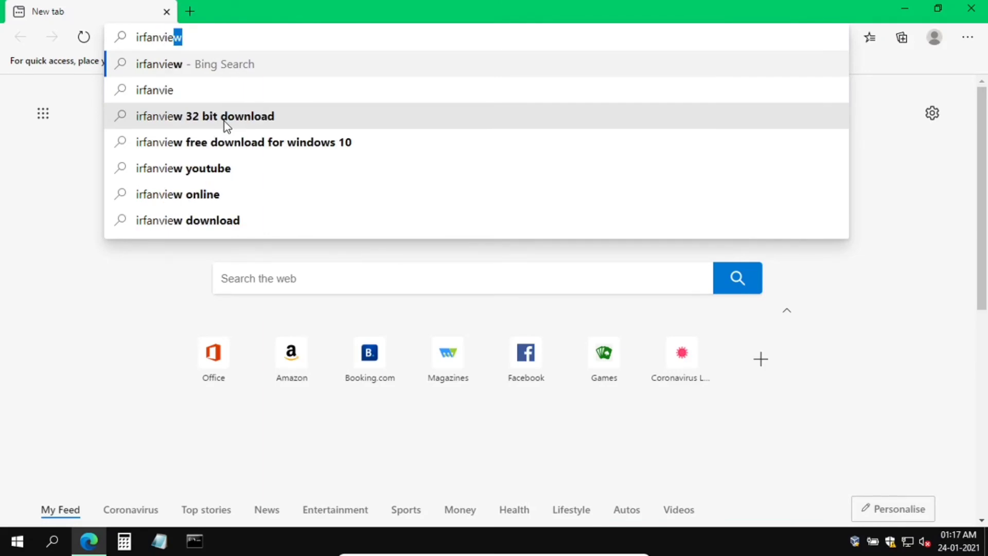
click(225, 121)
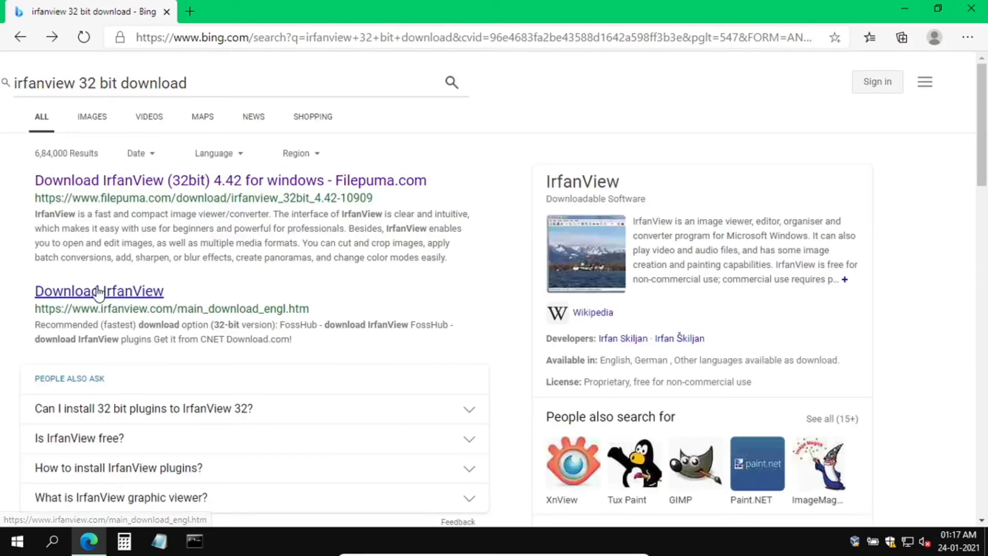
click(127, 292)
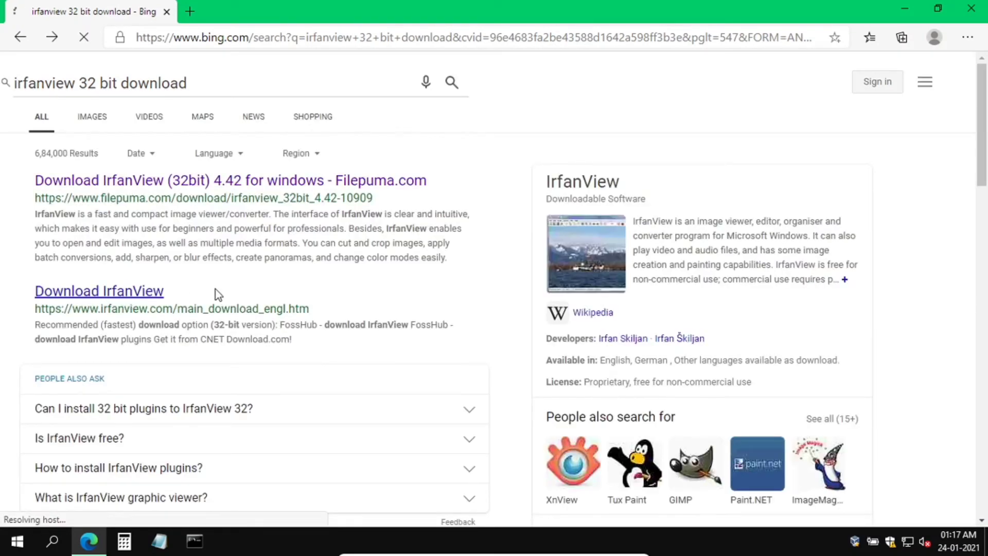
Step: Go to IrfanView's FossHub page, accept its cookies and download the 32-bit Windows Installer
click(320, 389)
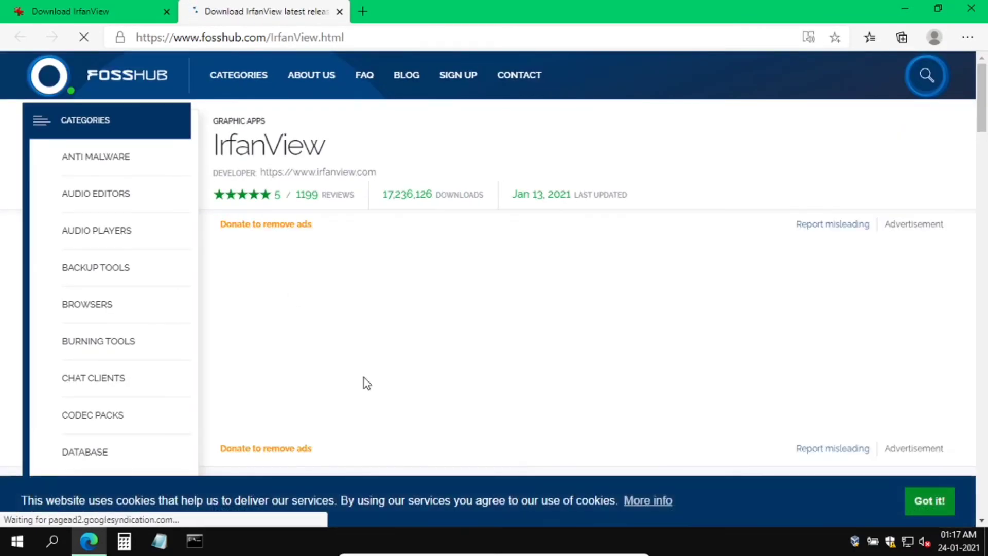
click(927, 501)
scroll(692, 451, down, 6)
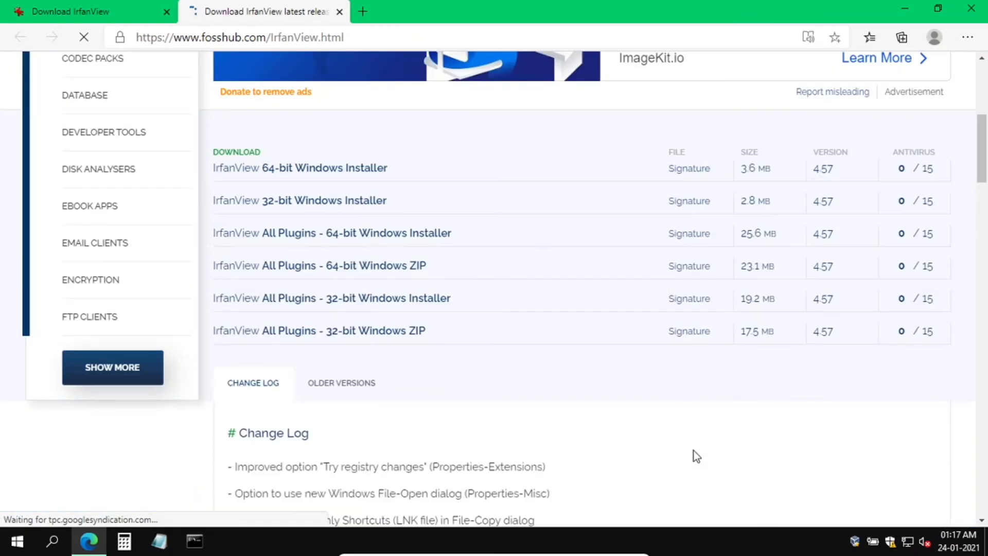
click(318, 205)
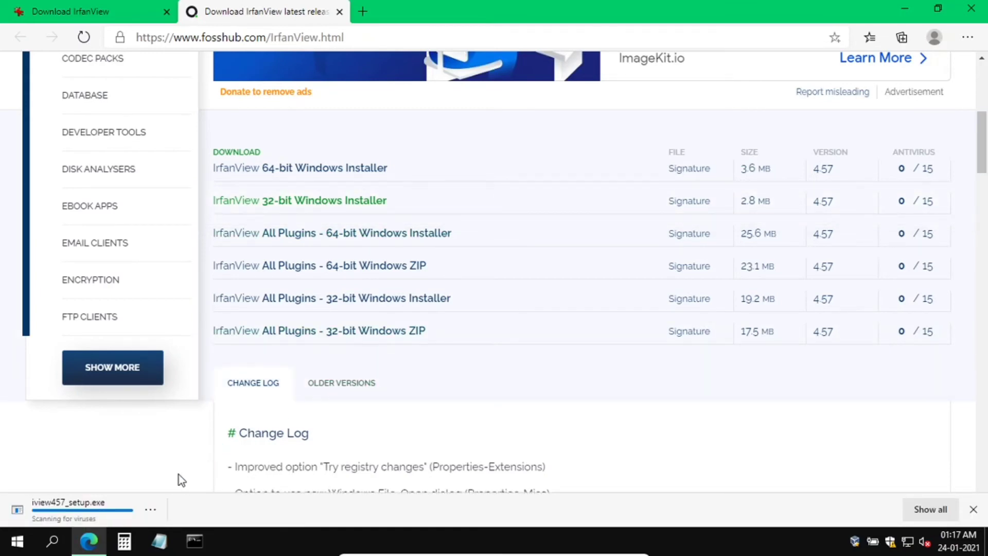
Step: Show the downloaded iview457_setup.exe in its folder and run it
click(151, 509)
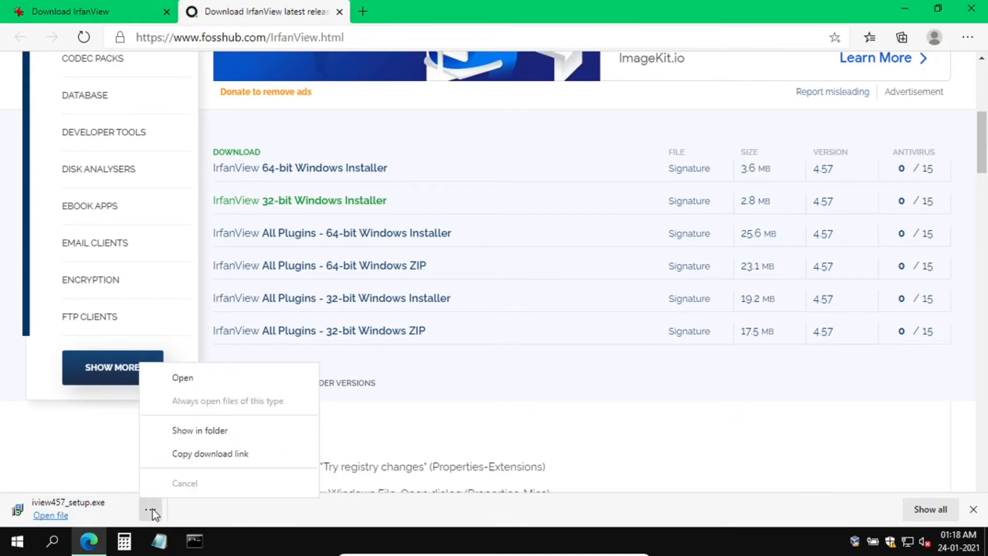
click(196, 432)
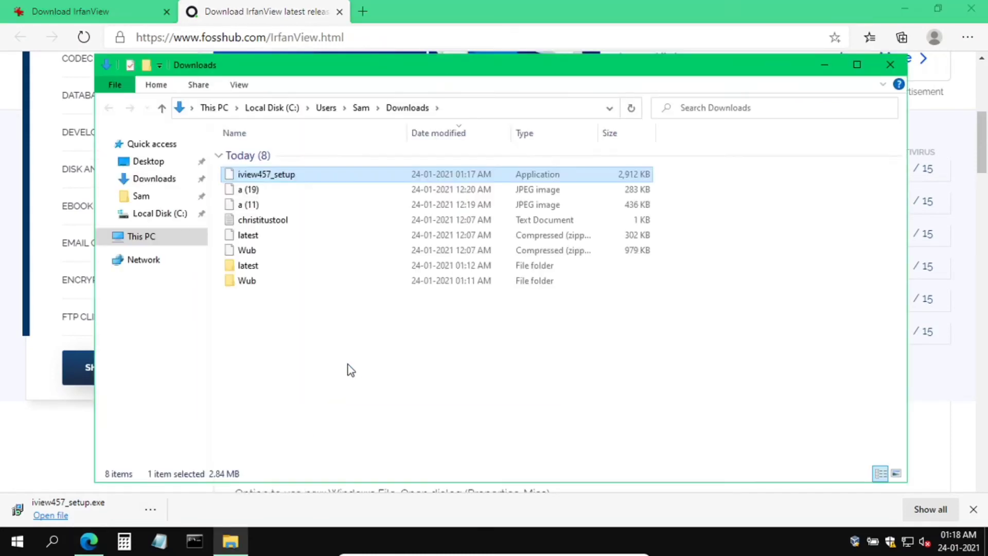
double_click(259, 175)
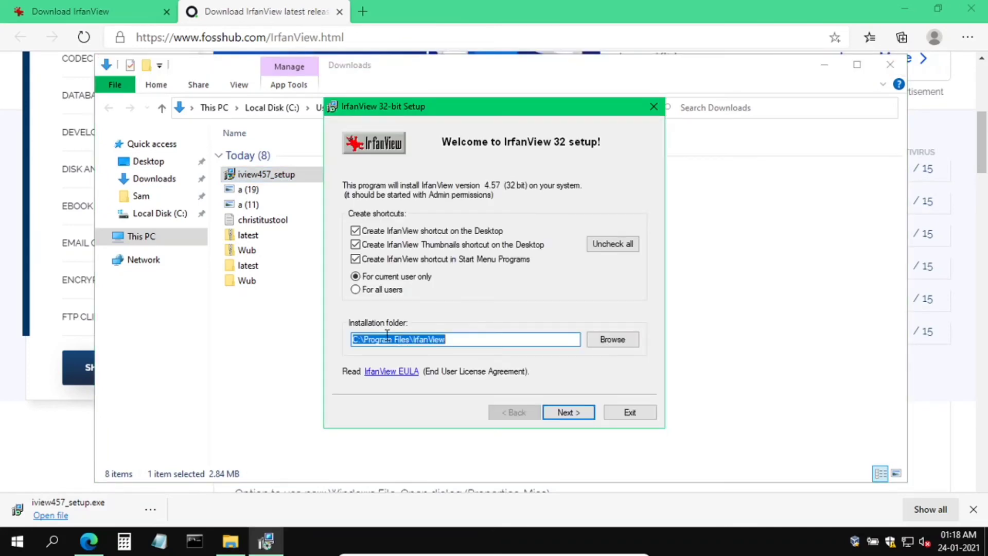
Step: Set IrfanView to install for all users, without the desktop and Thumbnails desktop shortcuts, and continue the setup
click(356, 290)
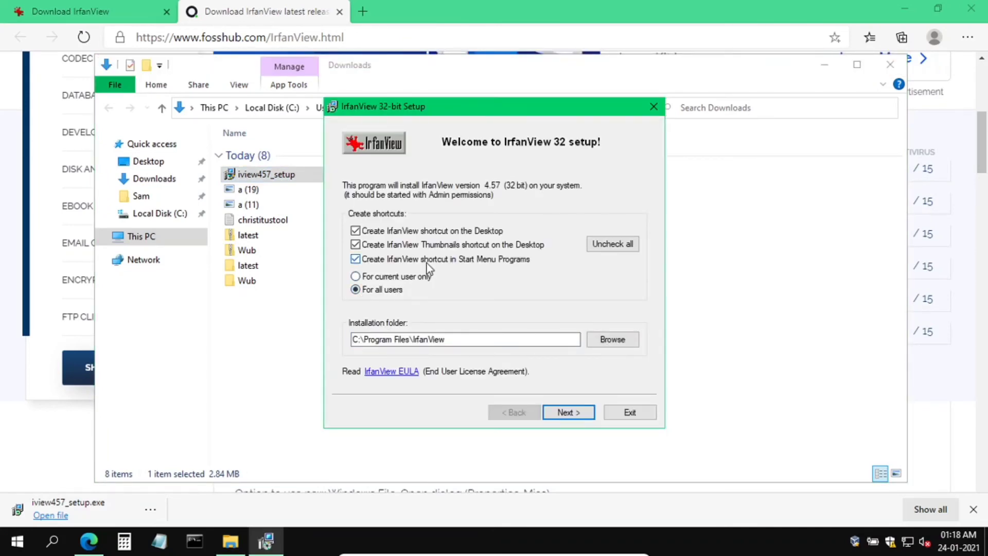
click(356, 245)
click(355, 231)
click(568, 412)
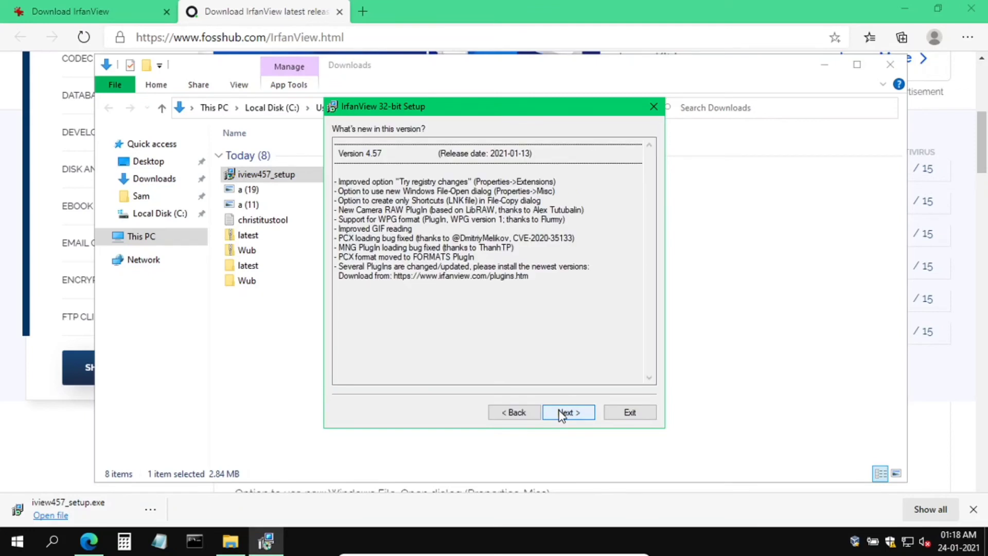
Step: Skip the file associations, choose the IrfanView folder for the INI file and install the program
click(567, 413)
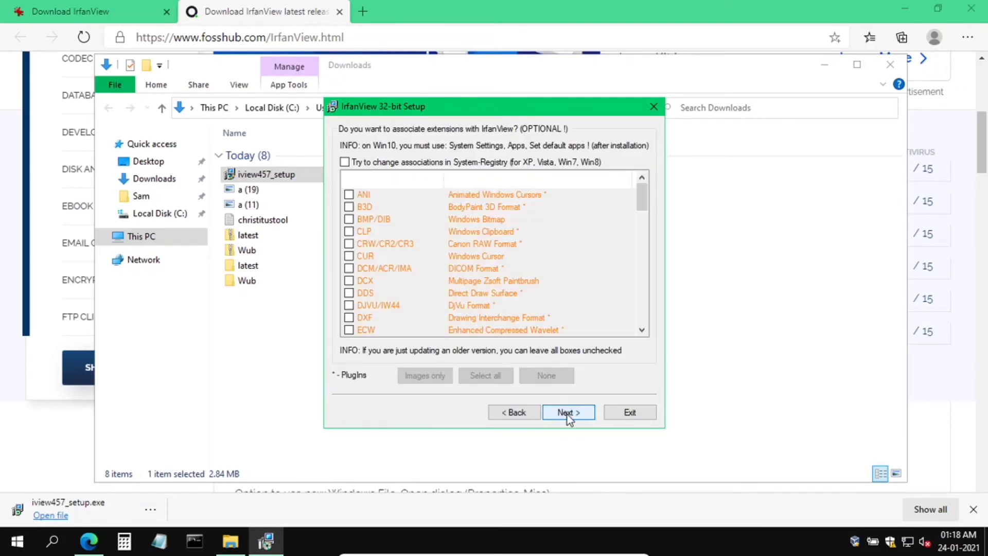
click(567, 413)
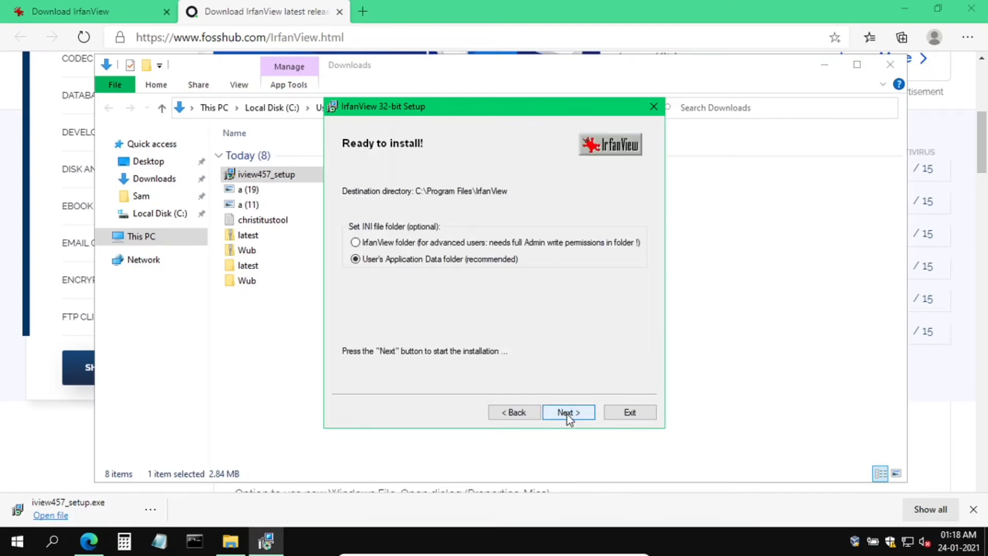
click(365, 244)
click(565, 411)
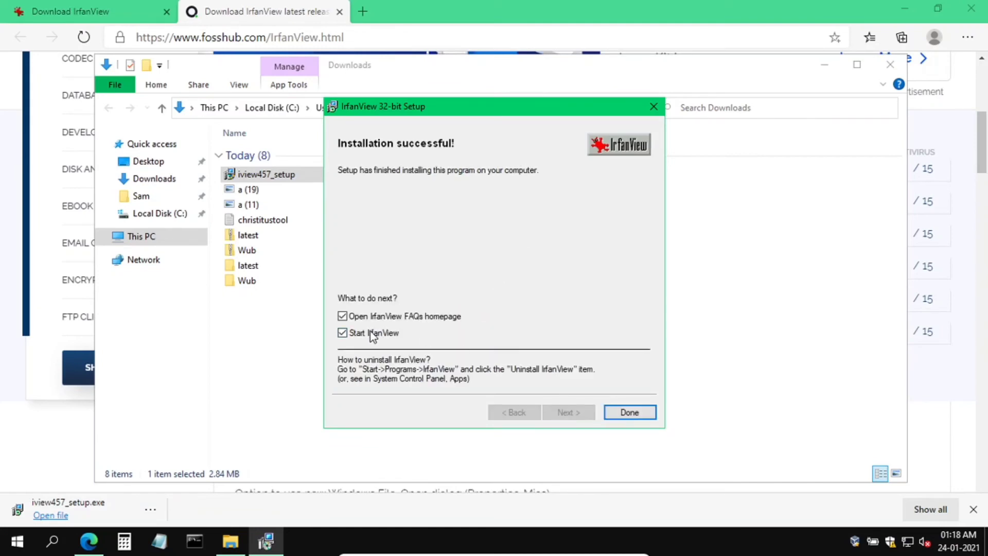
Step: Finish the setup without opening the IrfanView FAQs homepage, and close the Downloads folder and the FossHub page
click(360, 317)
click(613, 413)
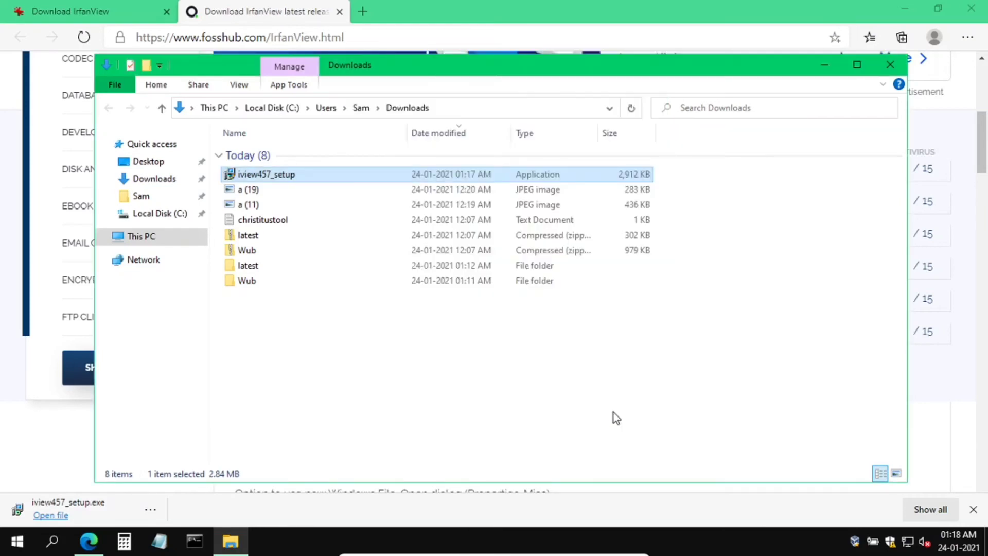
click(890, 64)
click(339, 11)
Step: Search the web for "chrome download" and open Google's Chrome Web Browser download page
click(261, 38)
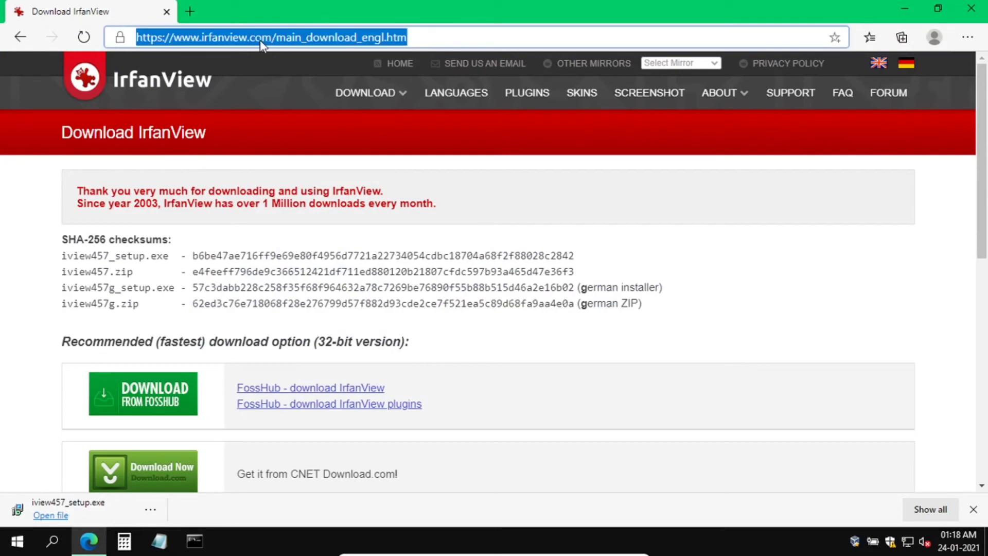
text(chri)
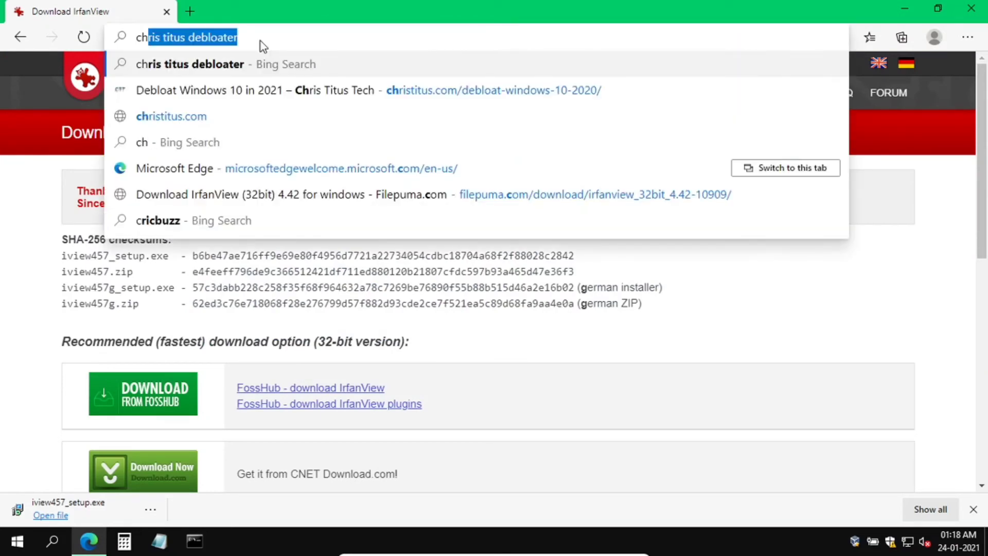
key(BackSpace)
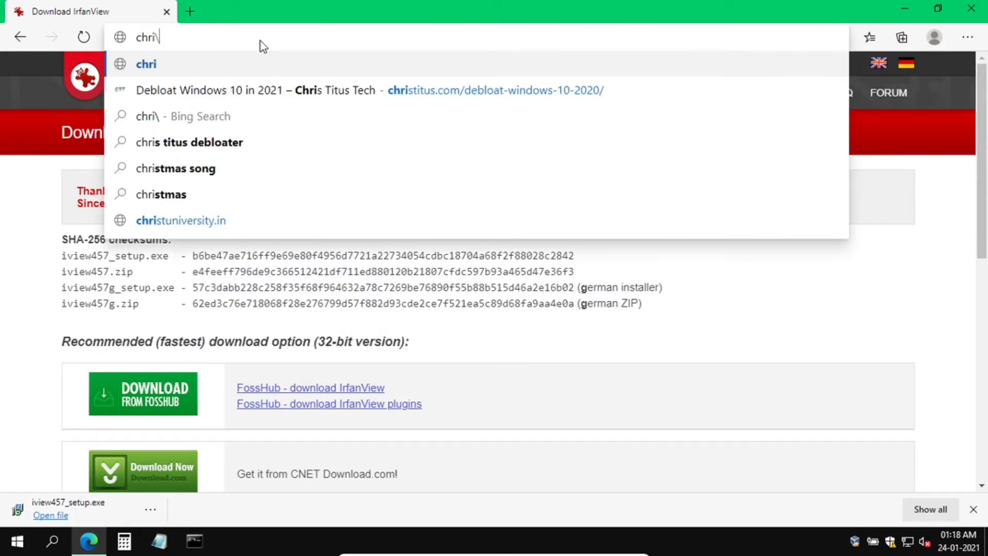
text(\)
key(BackSpace)
key(BackSpace)
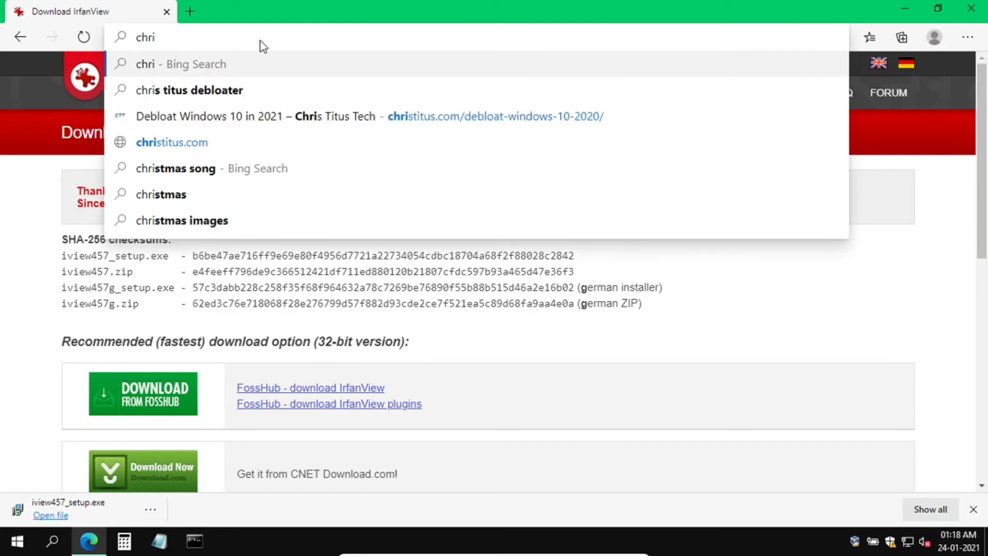
text(ome)
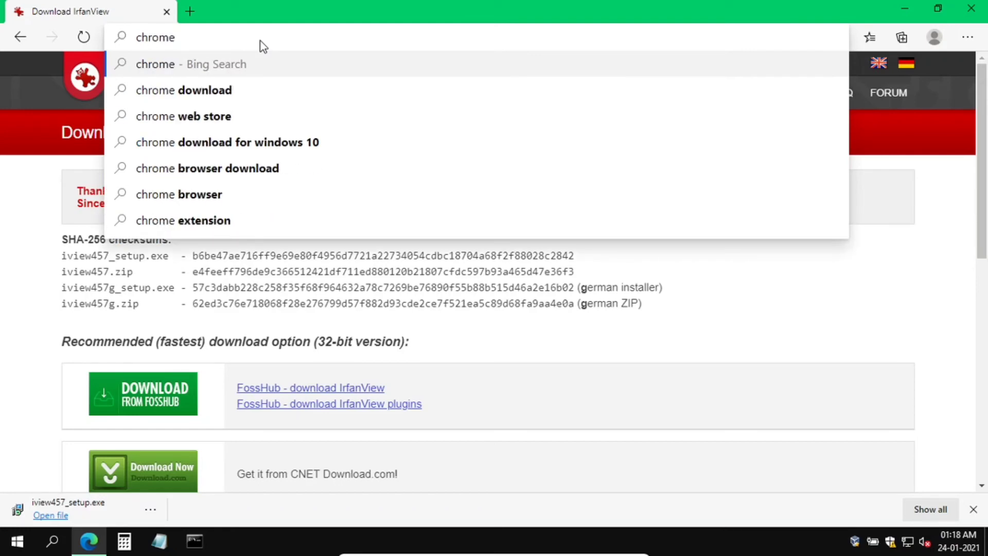
click(211, 89)
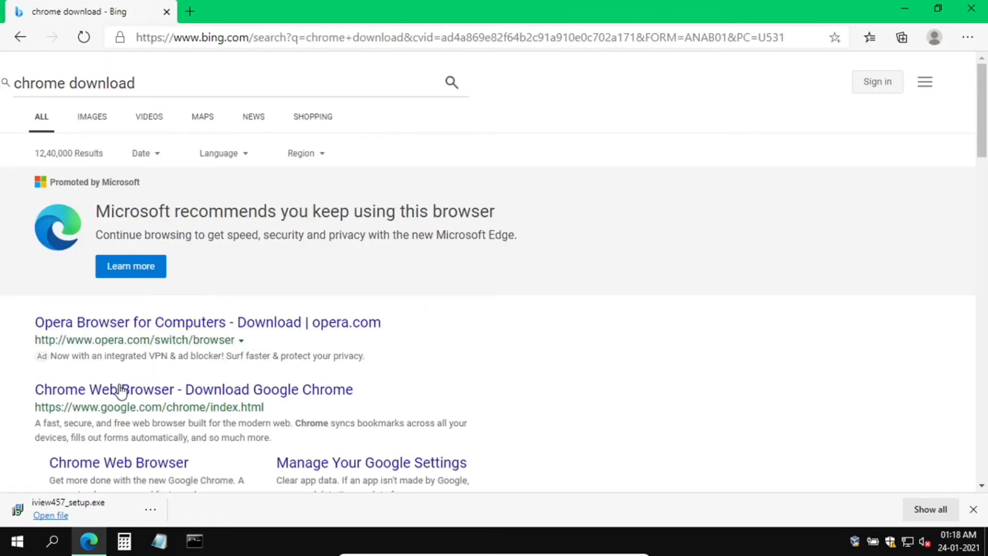
click(144, 394)
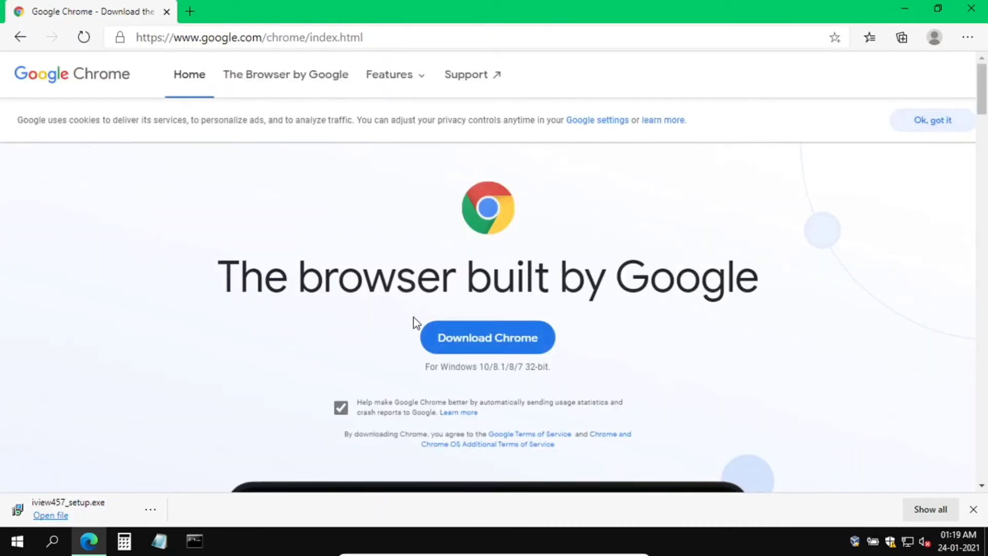
Step: Download Chrome with the sending of usage statistics and crash reports turned off, and run ChromeSetup.exe
click(341, 408)
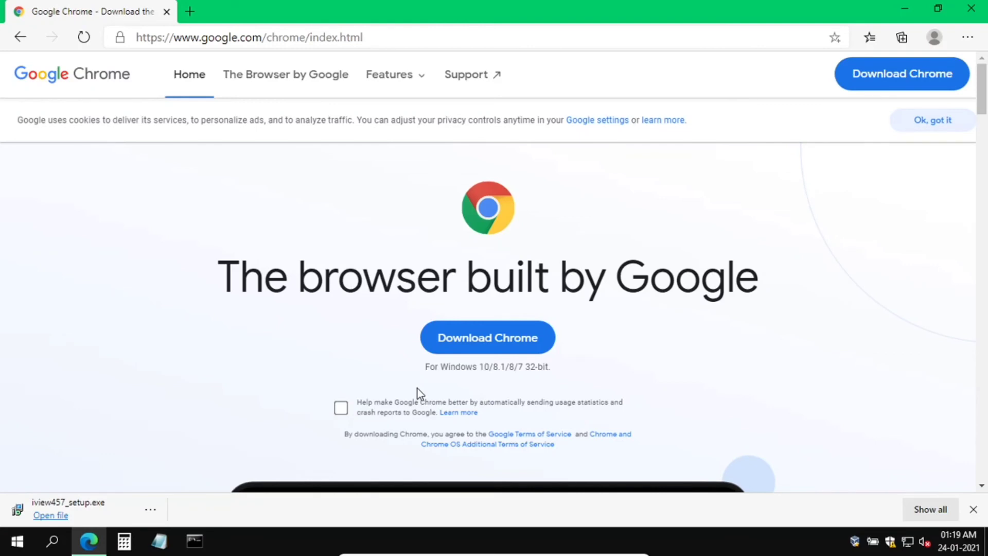
click(454, 357)
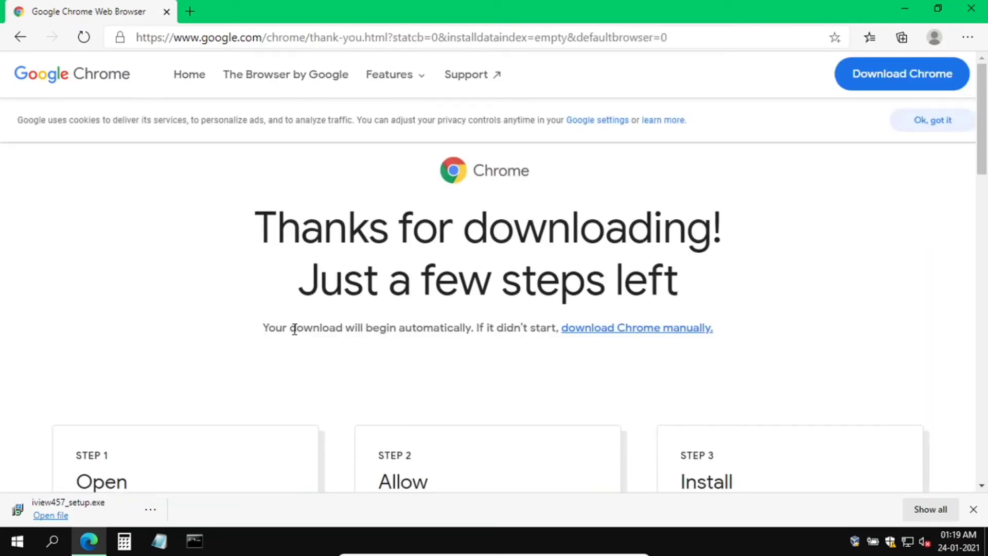
click(581, 330)
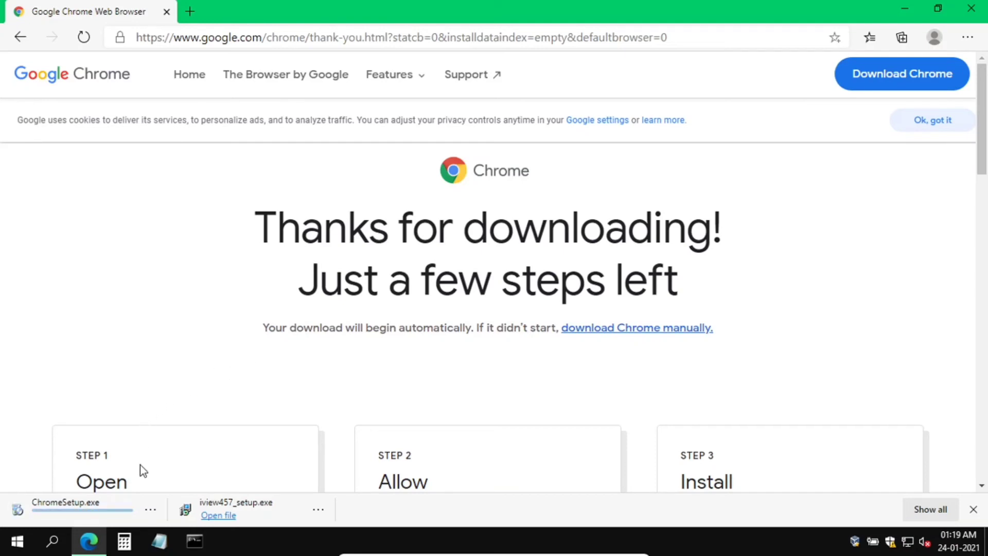
click(150, 510)
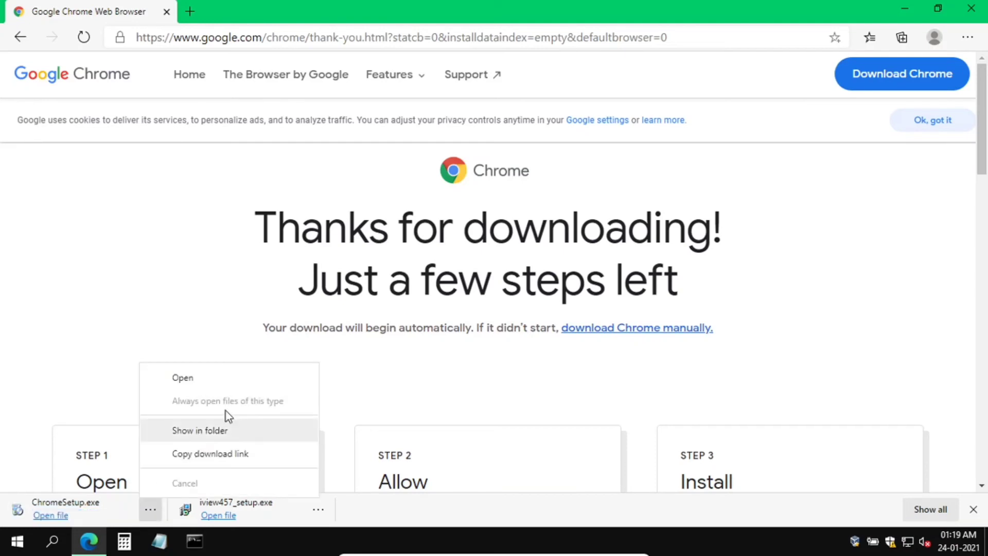
click(194, 380)
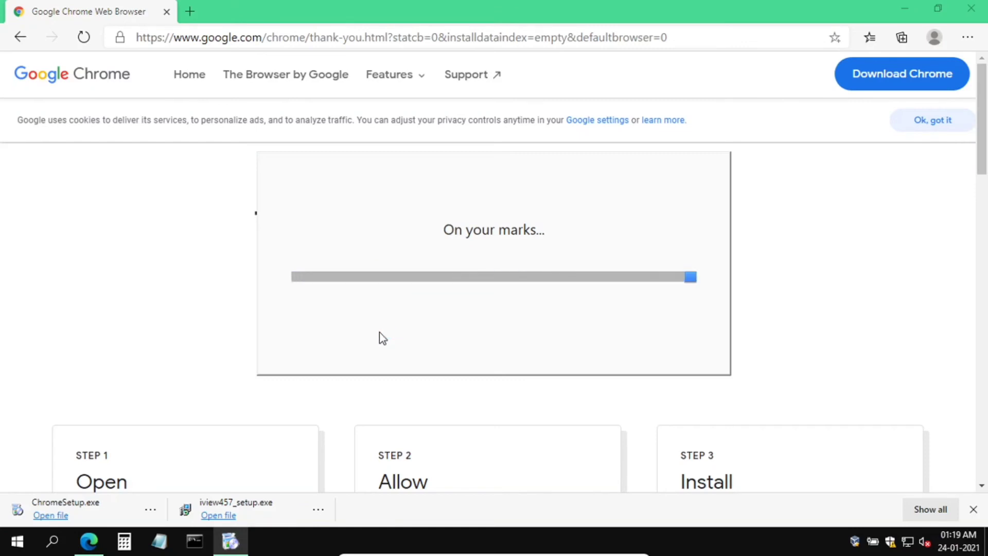
Step: Search for "vlc media player download" in a new tab and open VideoLAN's official VLC download page
click(189, 11)
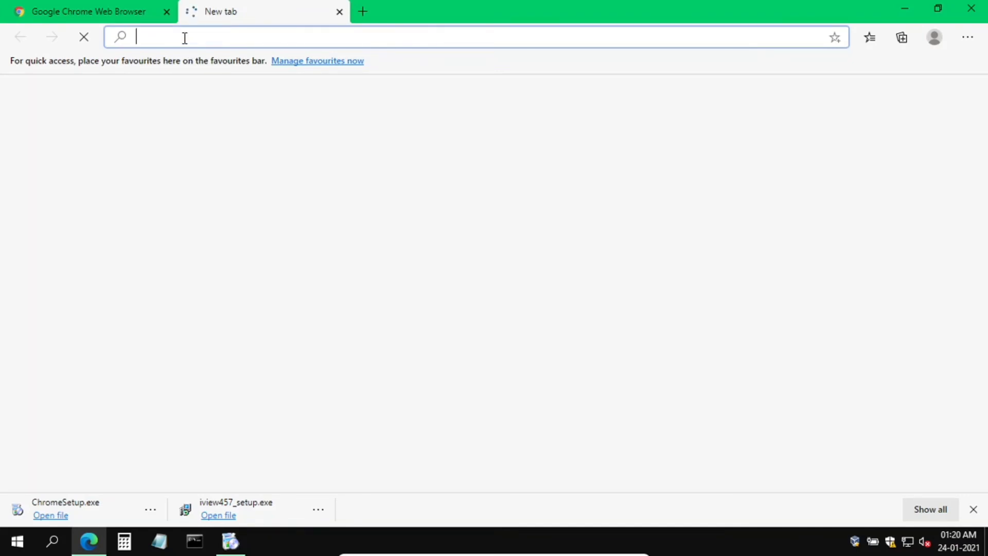
text(vlc)
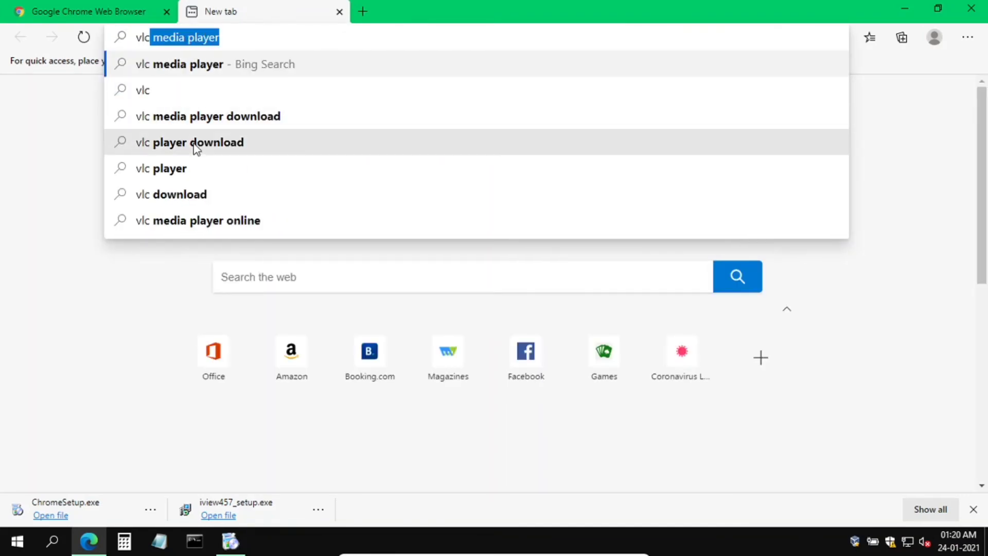
click(197, 124)
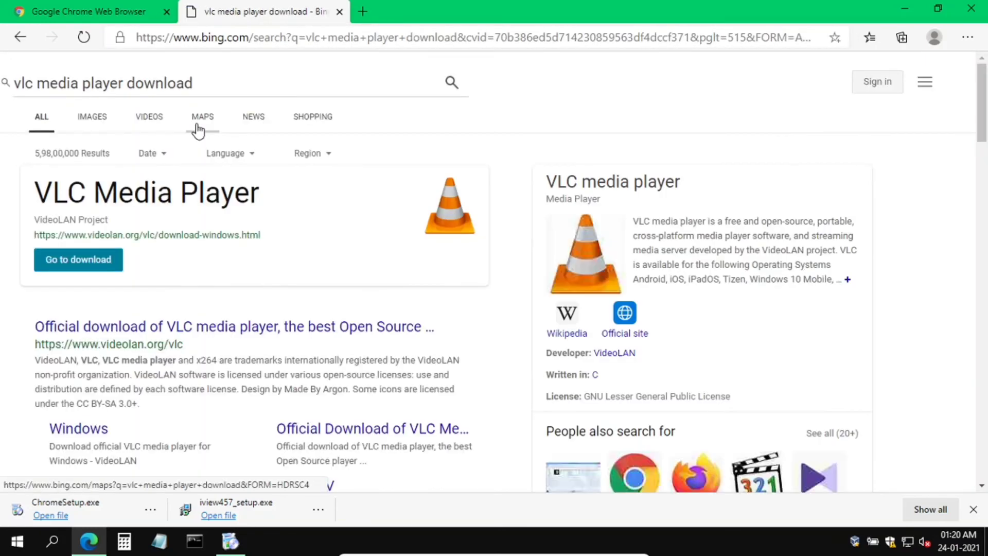
click(122, 335)
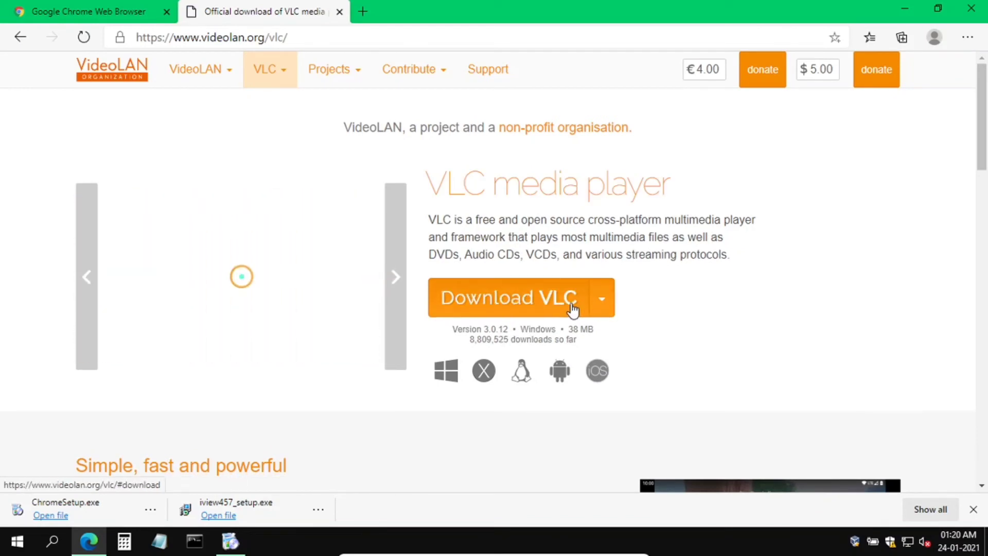
Step: Download the VLC 3.0.12 installer for Windows, run vlc-3.0.12-win32.exe and close the browser
click(543, 308)
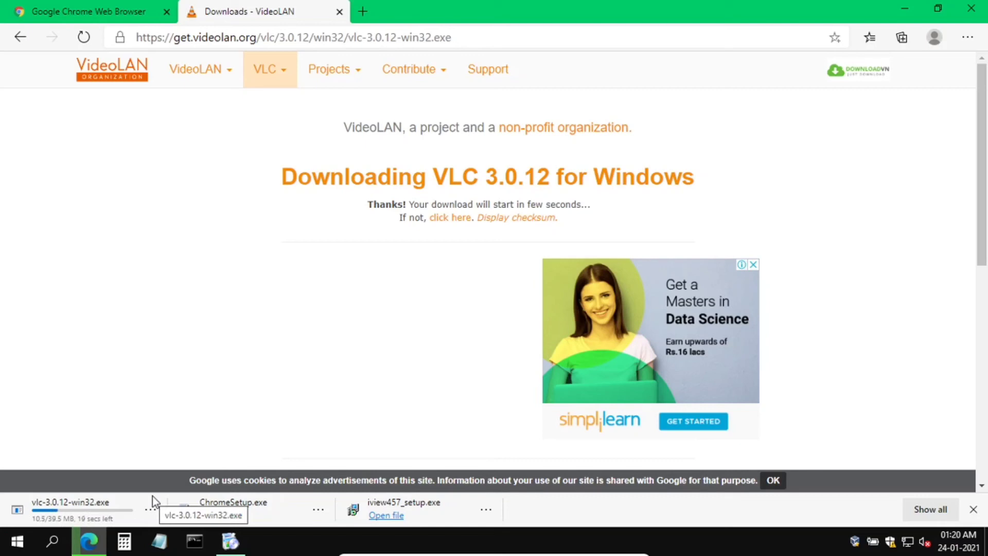
click(340, 11)
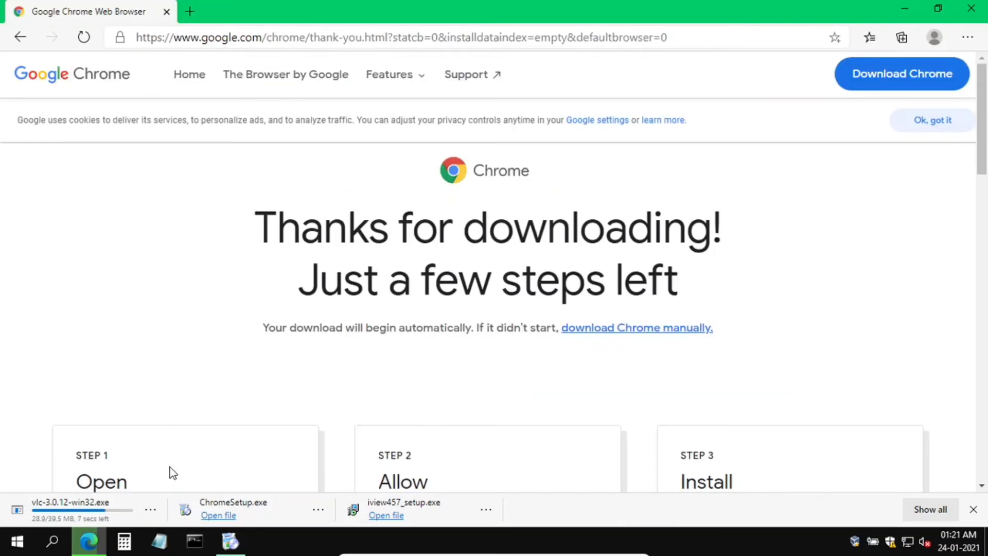
click(150, 509)
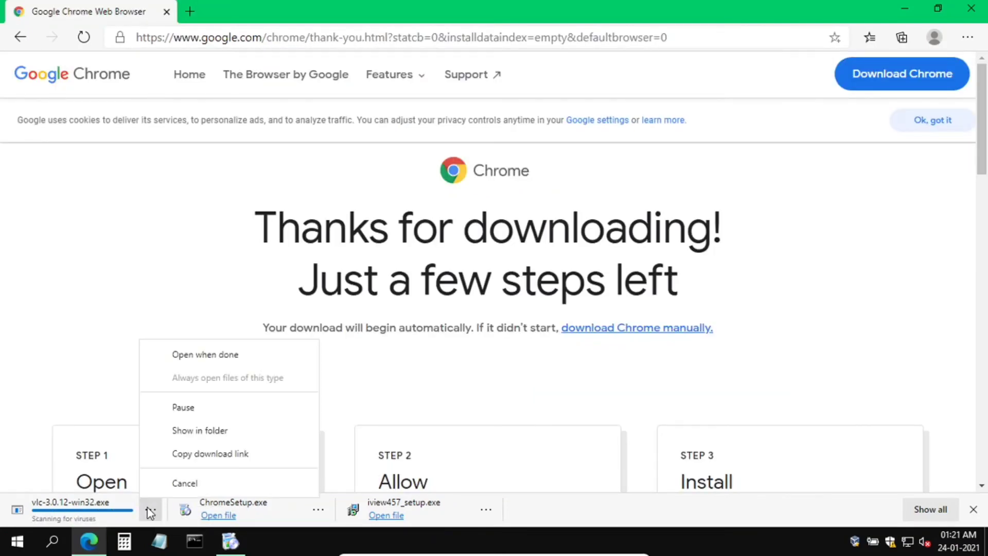
click(140, 473)
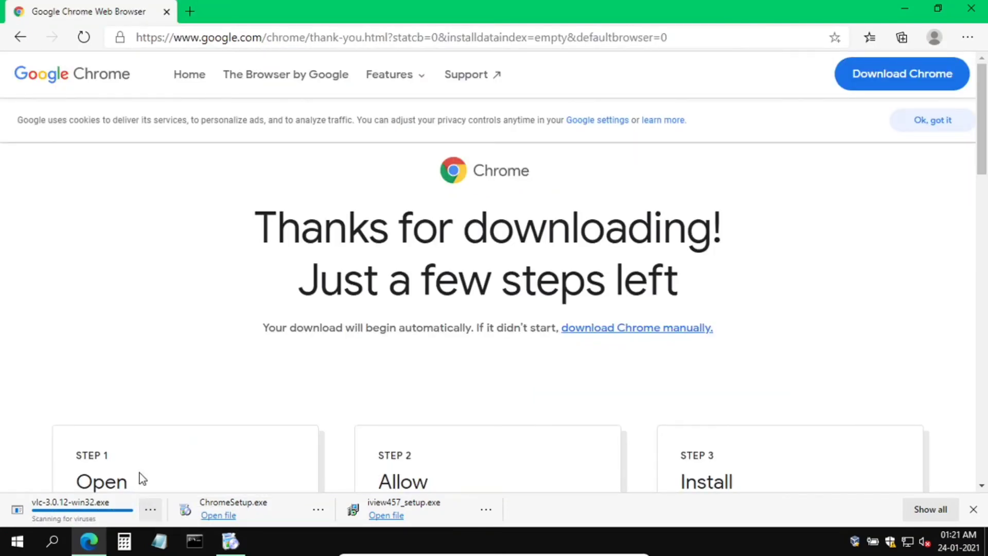
click(149, 509)
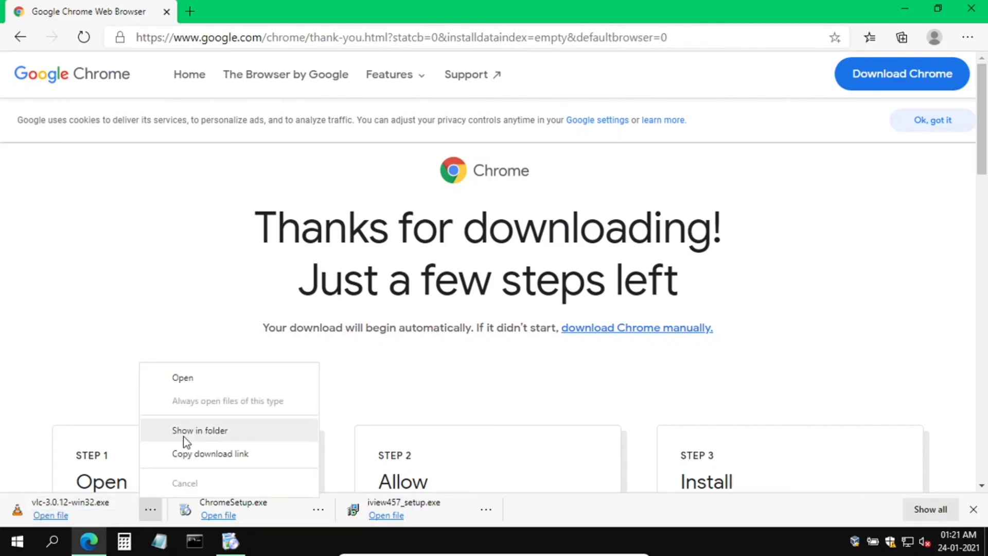
click(186, 379)
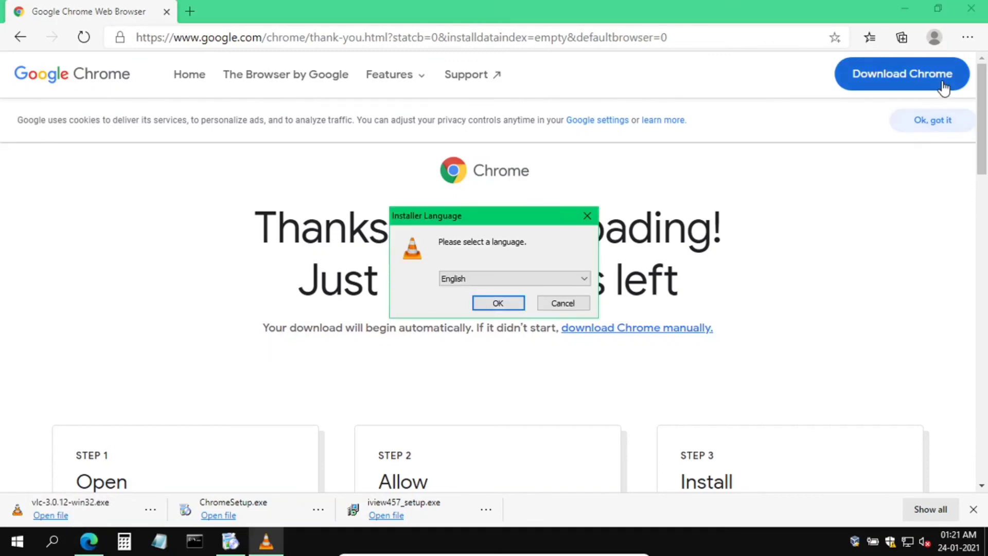
click(971, 8)
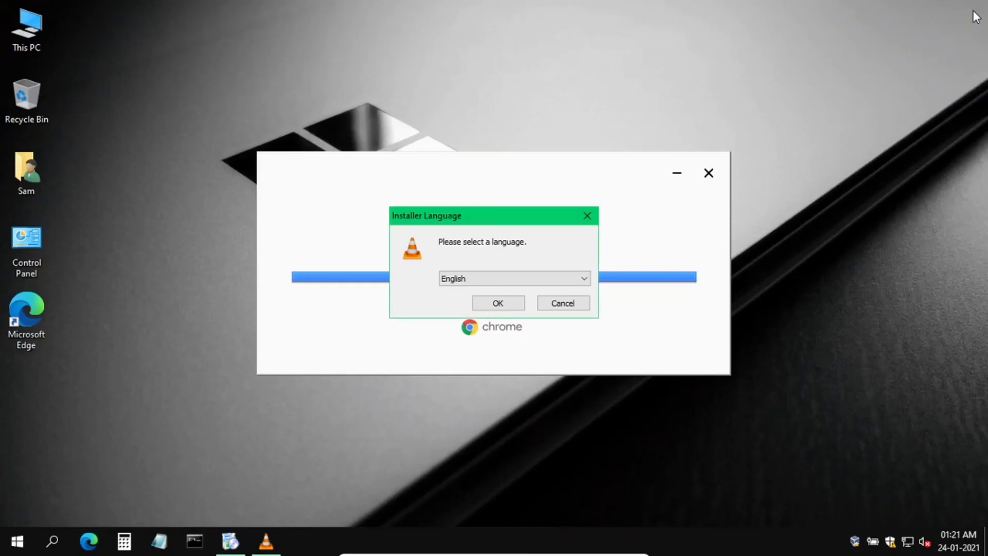
Step: Install VLC media player in English with the Audio Files association excluded, keeping the destination folder C:\Program Files\VideoLAN\VLC
click(487, 303)
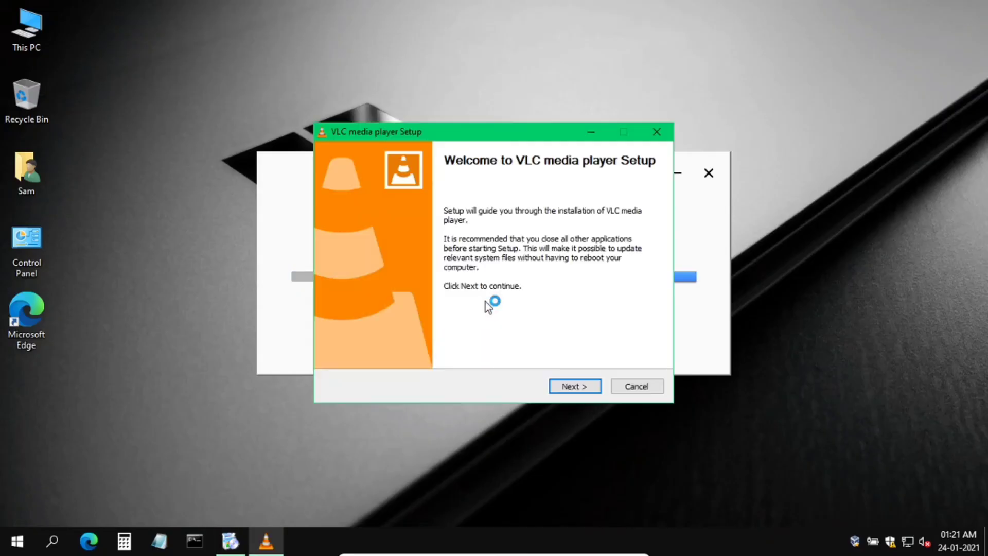
click(571, 389)
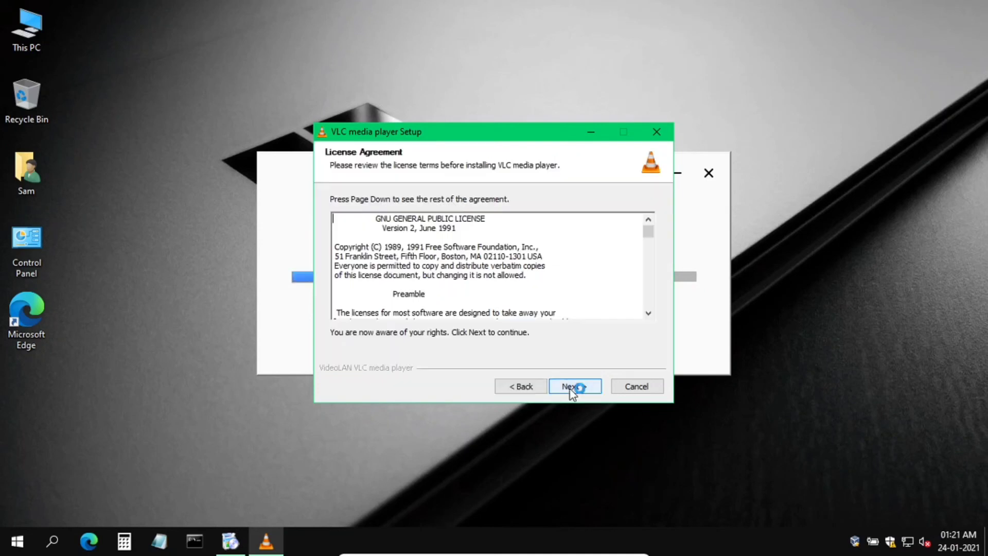
click(569, 388)
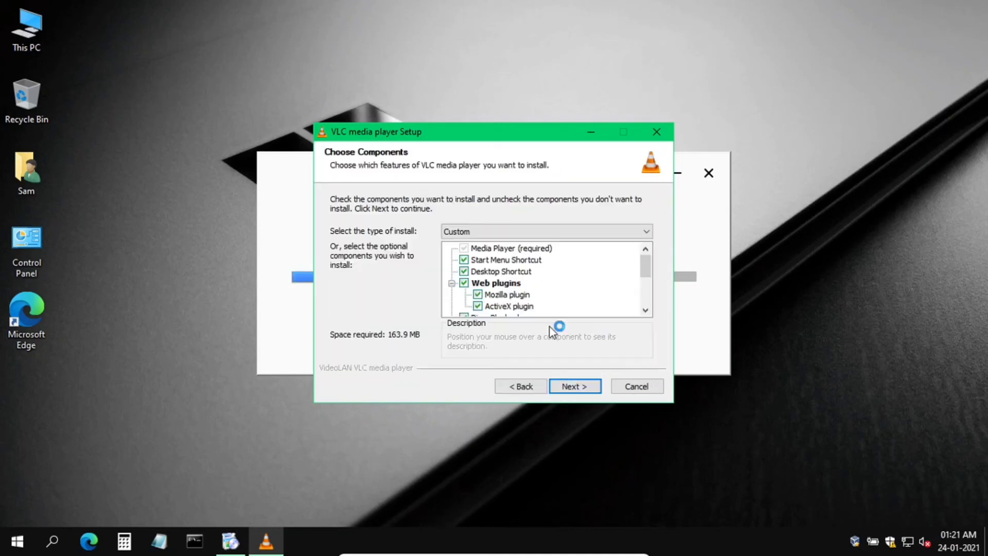
scroll(548, 276, down, 3)
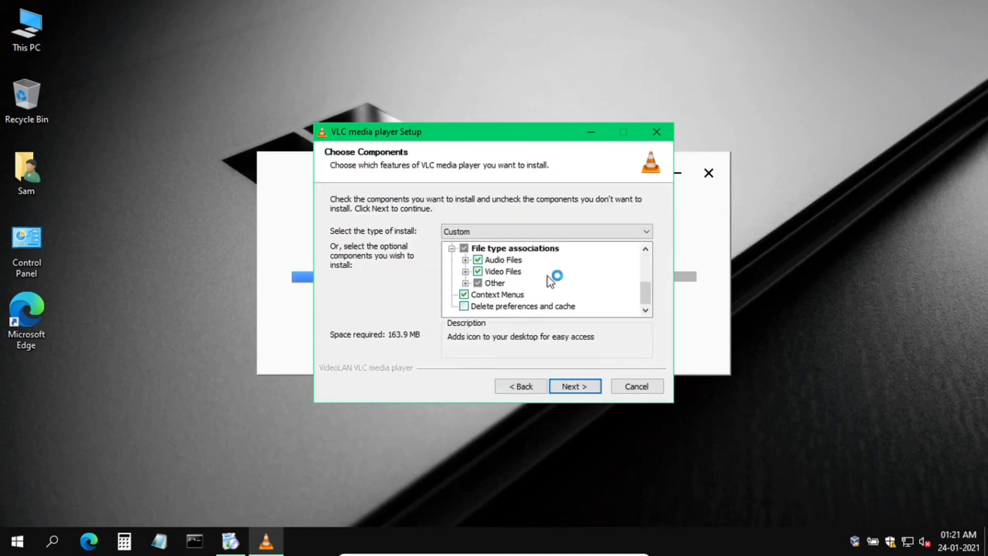
click(478, 260)
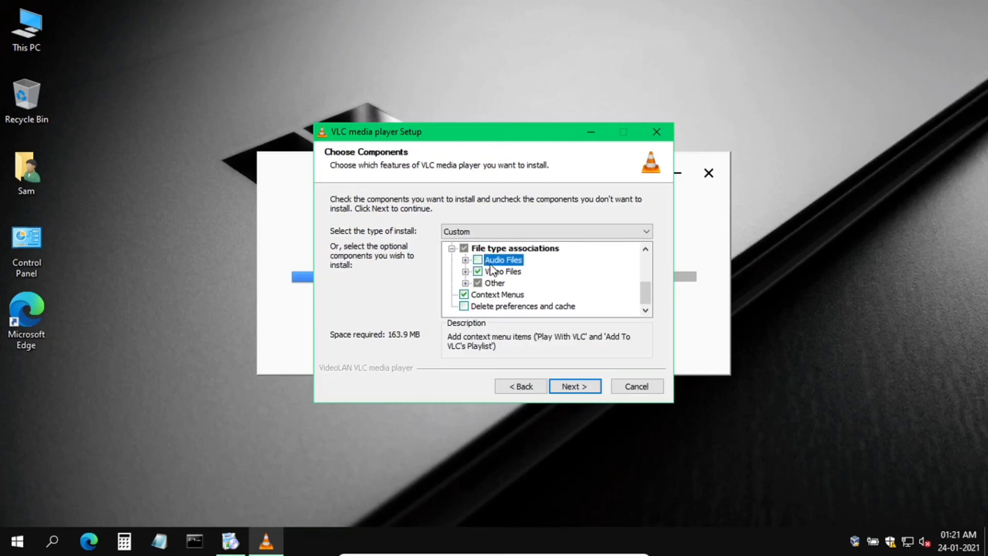
click(571, 386)
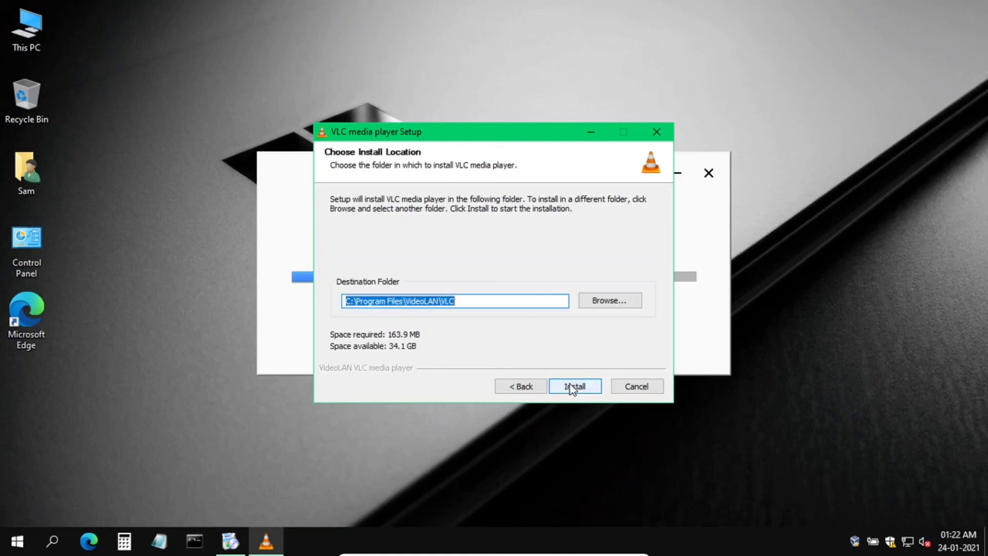
click(571, 386)
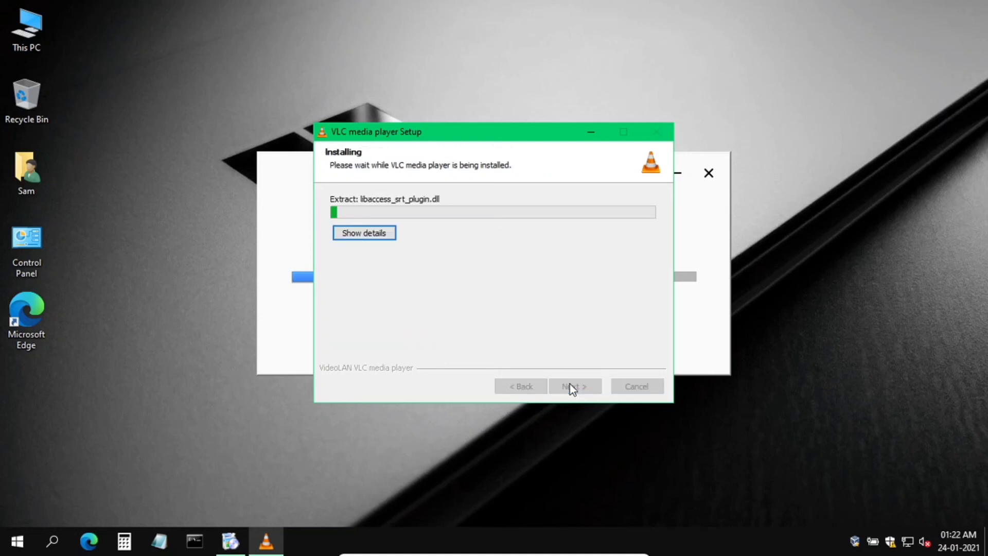
drag(432, 137, 702, 95)
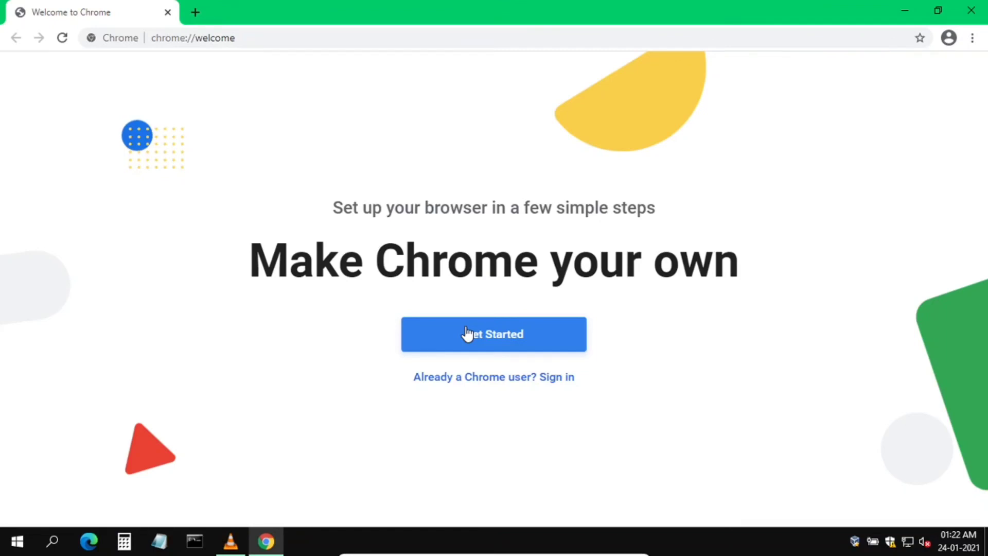
Step: Go through Chrome's first-run setup and make Google Chrome the default web browser
click(467, 334)
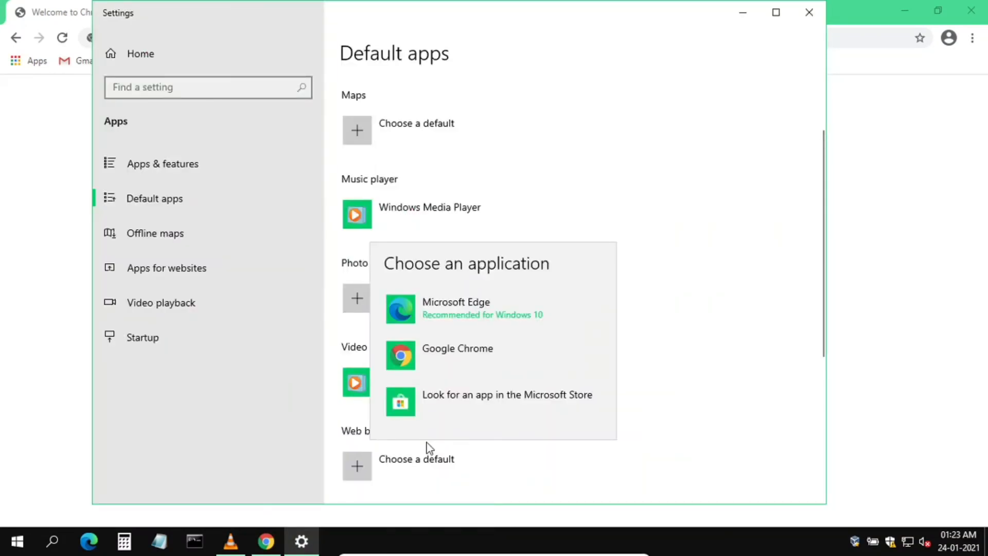
click(494, 355)
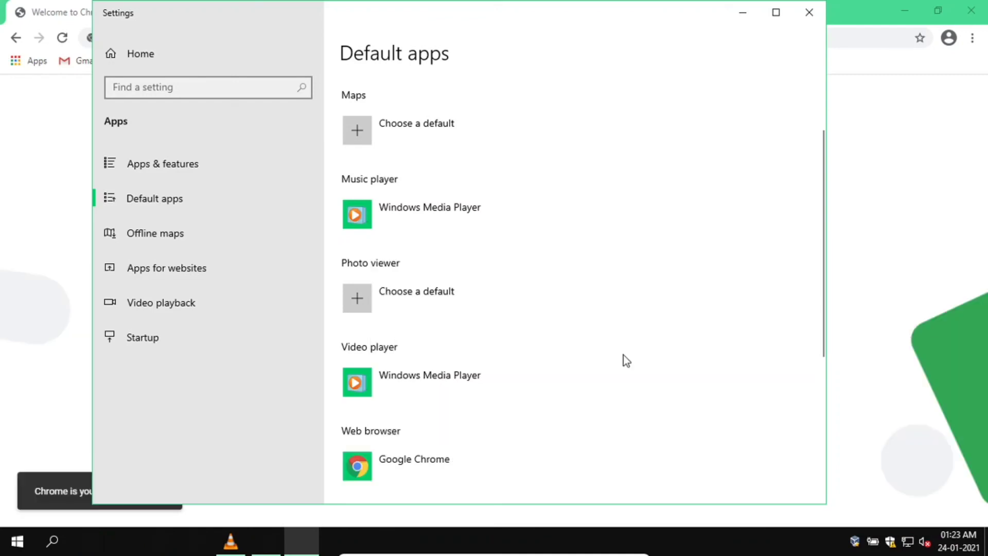
click(421, 301)
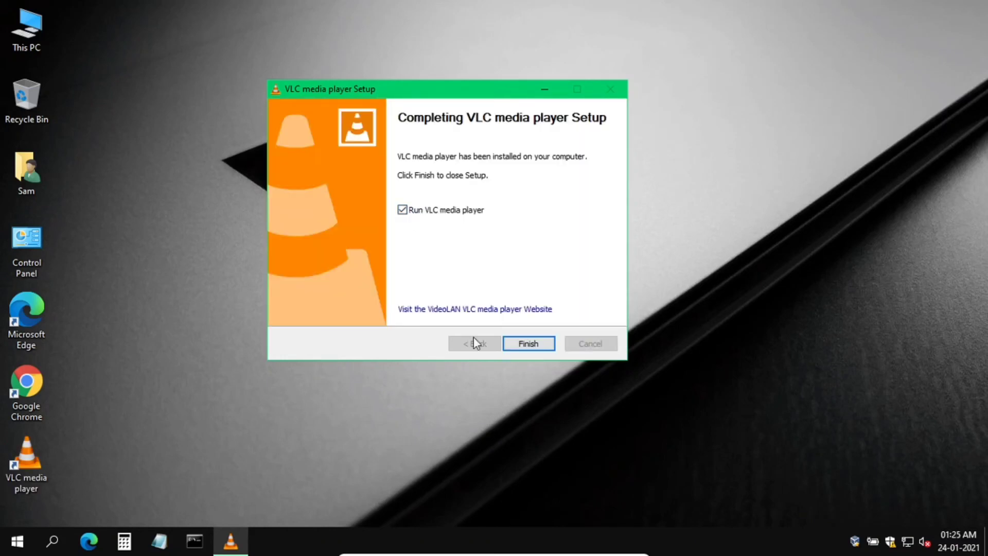
Step: Finish the VLC setup, launch the player with metadata network access and update checks disallowed, and raise its volume before closing it
key(Return)
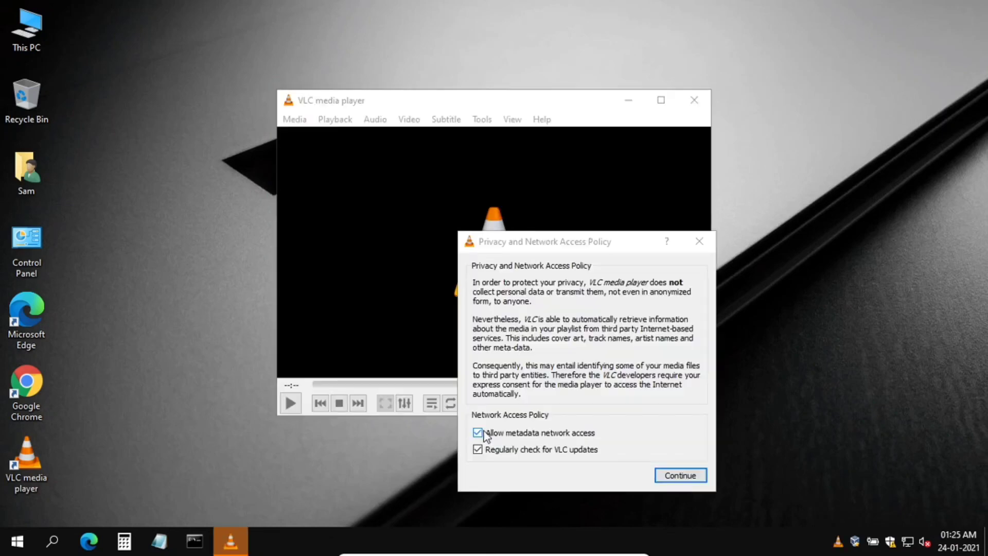
click(481, 432)
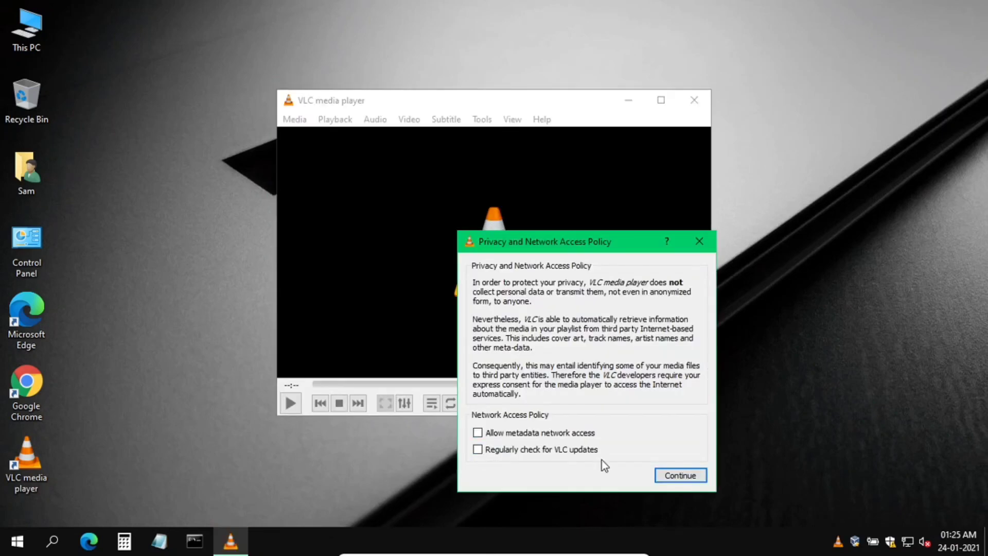
click(678, 478)
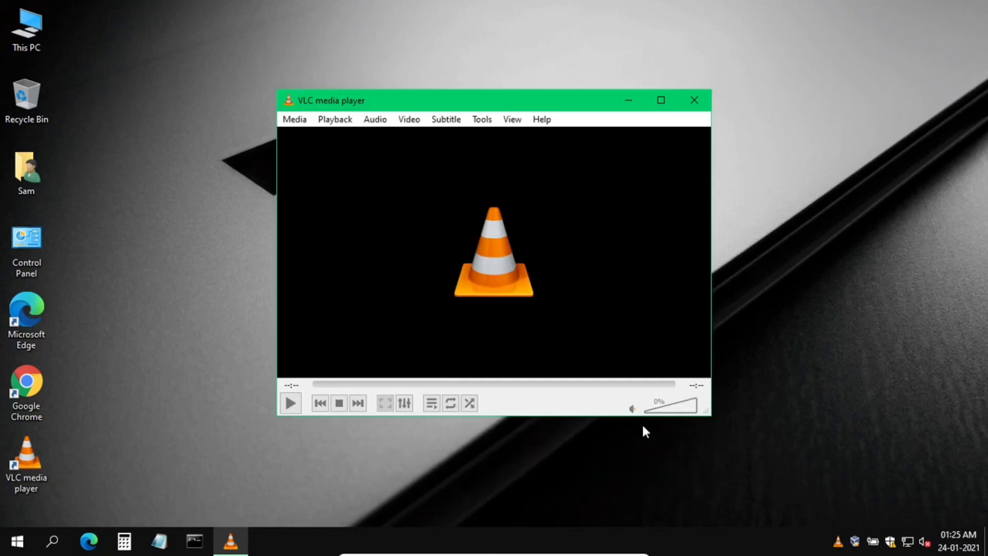
click(685, 408)
click(693, 99)
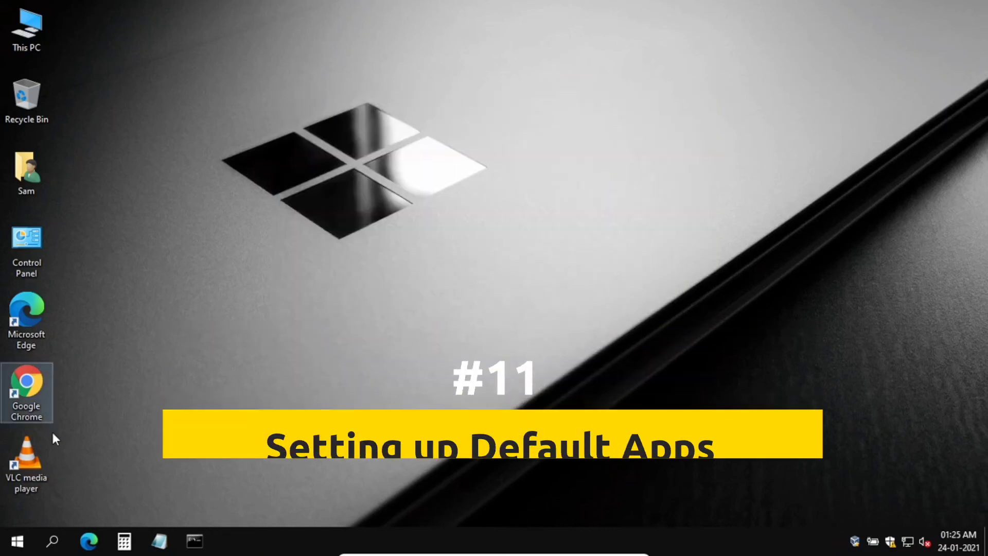
Step: Open the Default apps settings and set Google Chrome as the default email application
click(14, 547)
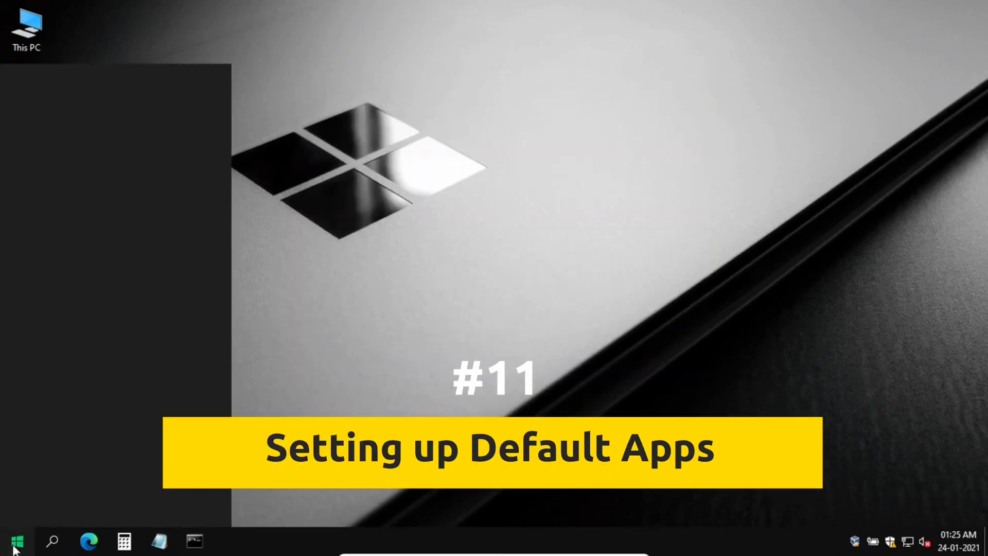
click(18, 475)
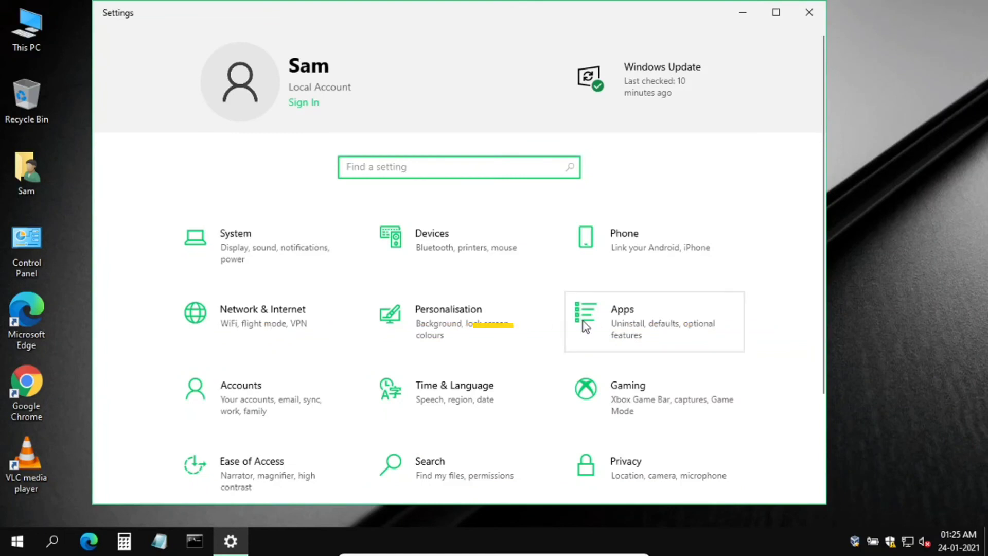
click(585, 327)
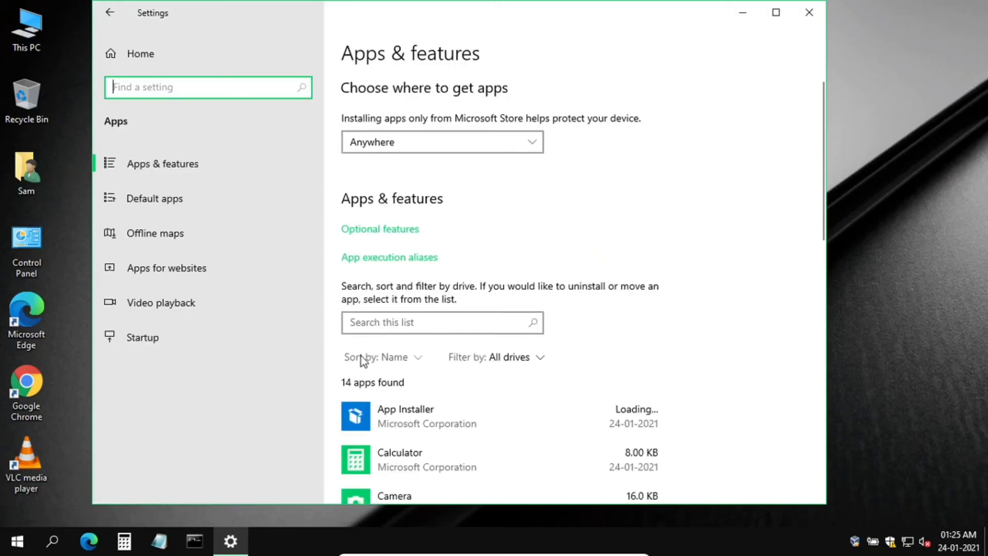
click(169, 209)
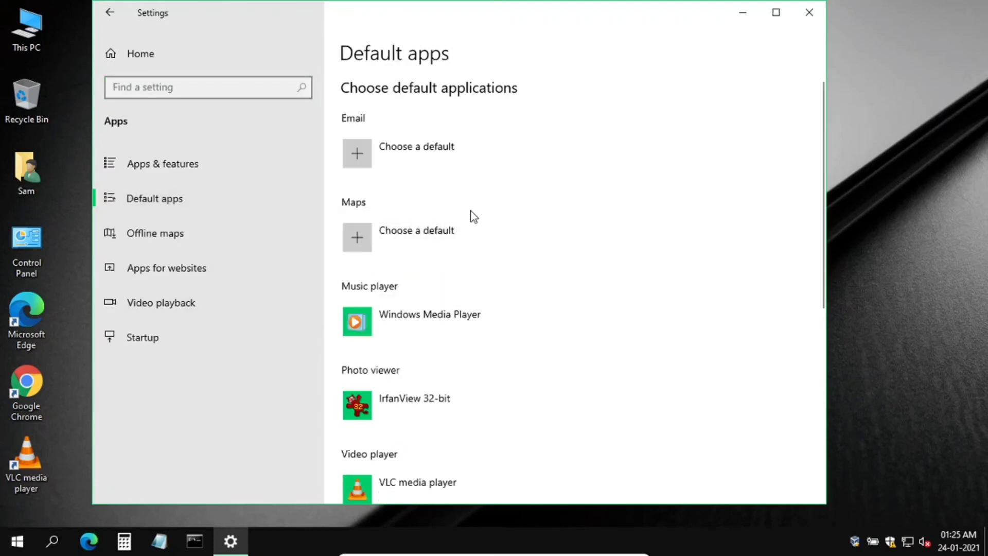
click(392, 159)
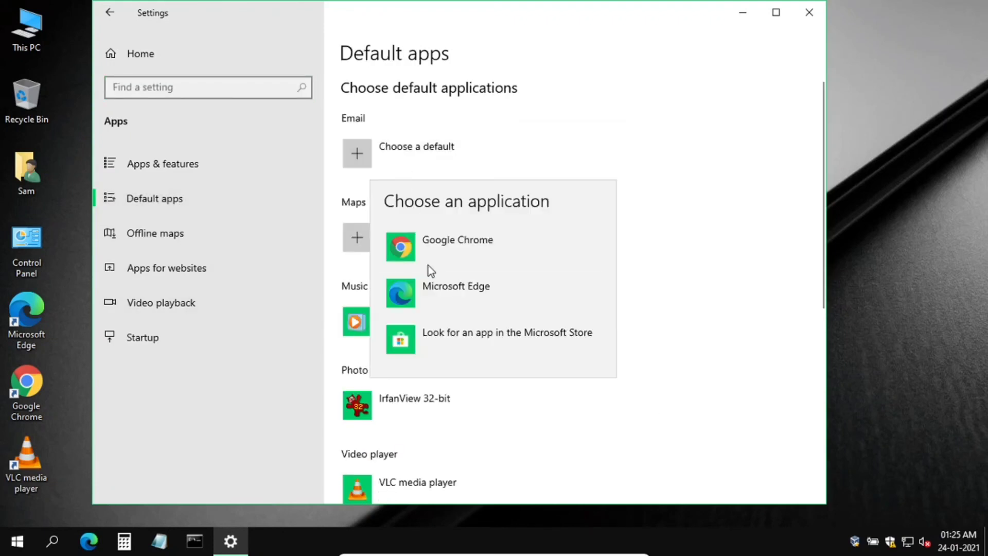
click(435, 251)
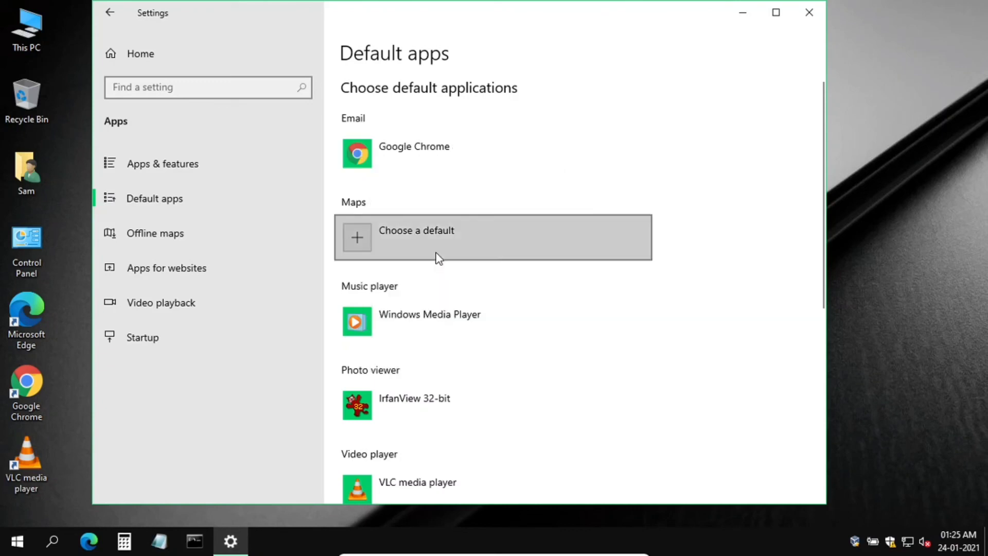
Step: Choose VLC media player as the default video player, check the remaining default apps and close Settings
click(414, 473)
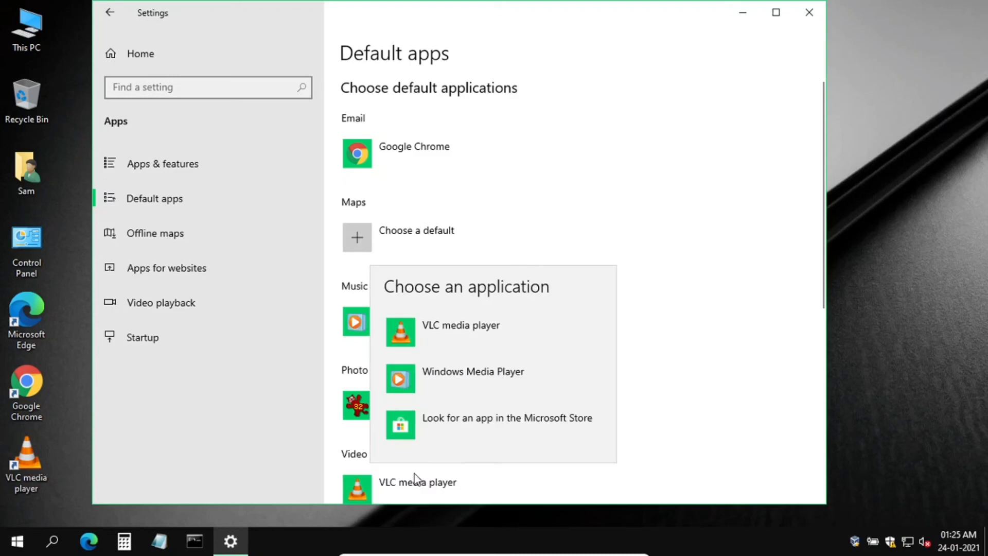
click(454, 348)
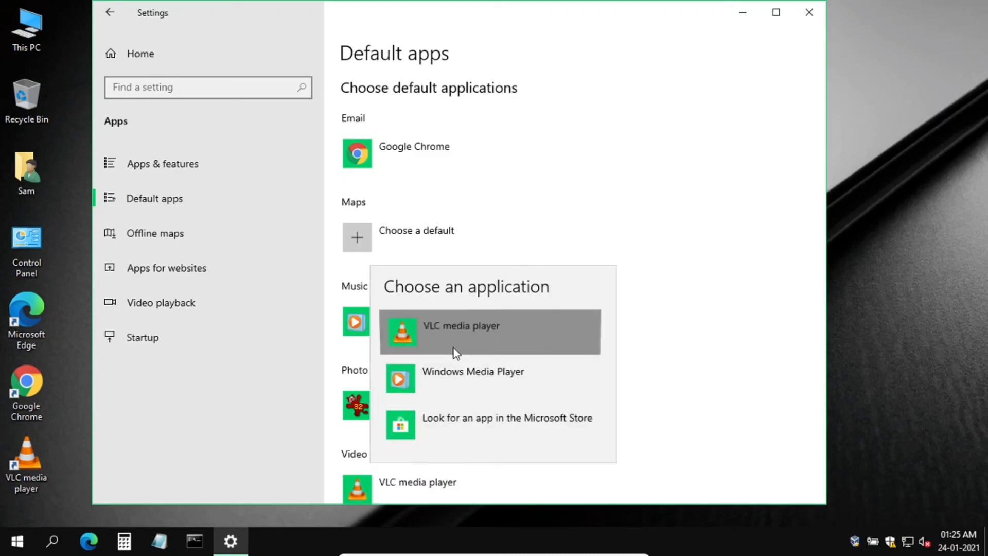
click(647, 345)
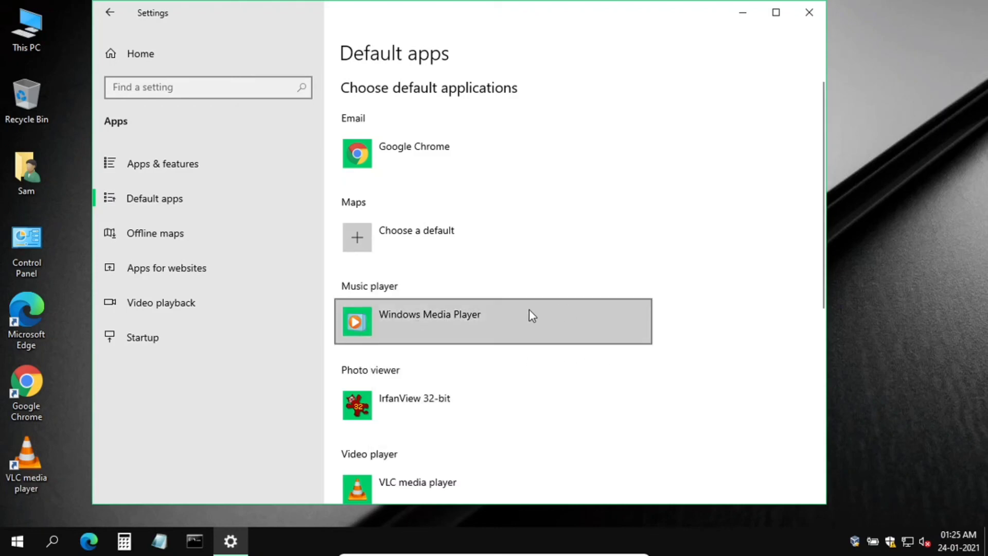
scroll(535, 313, down, 4)
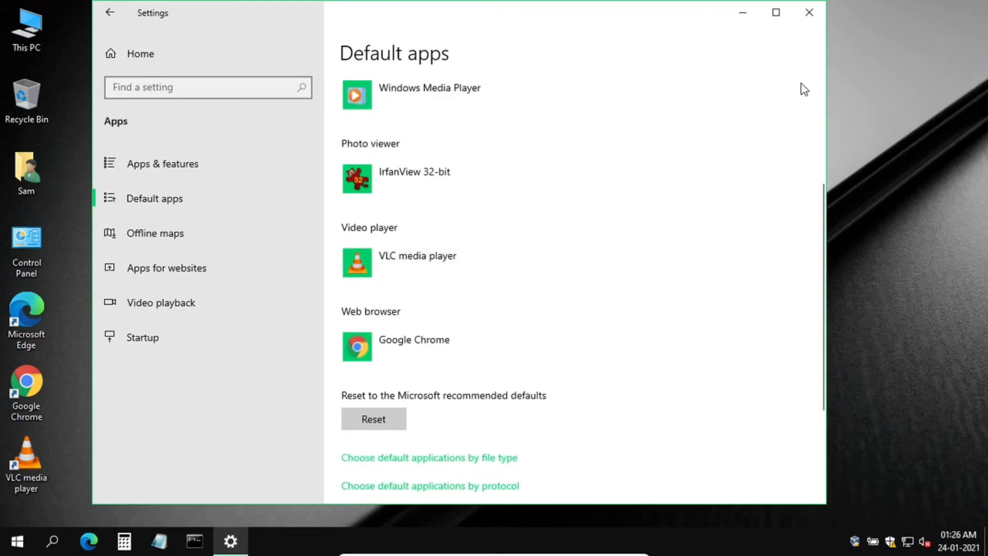
click(809, 14)
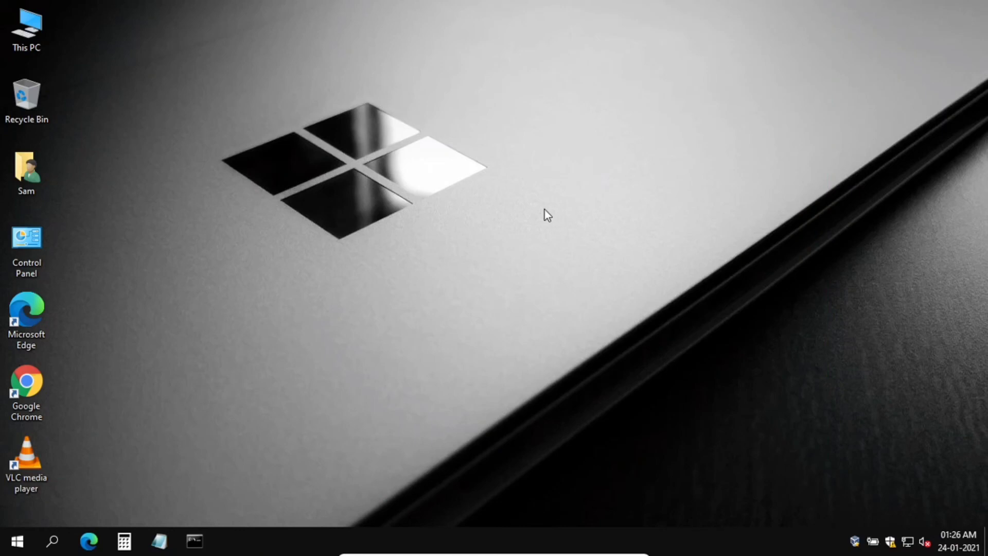